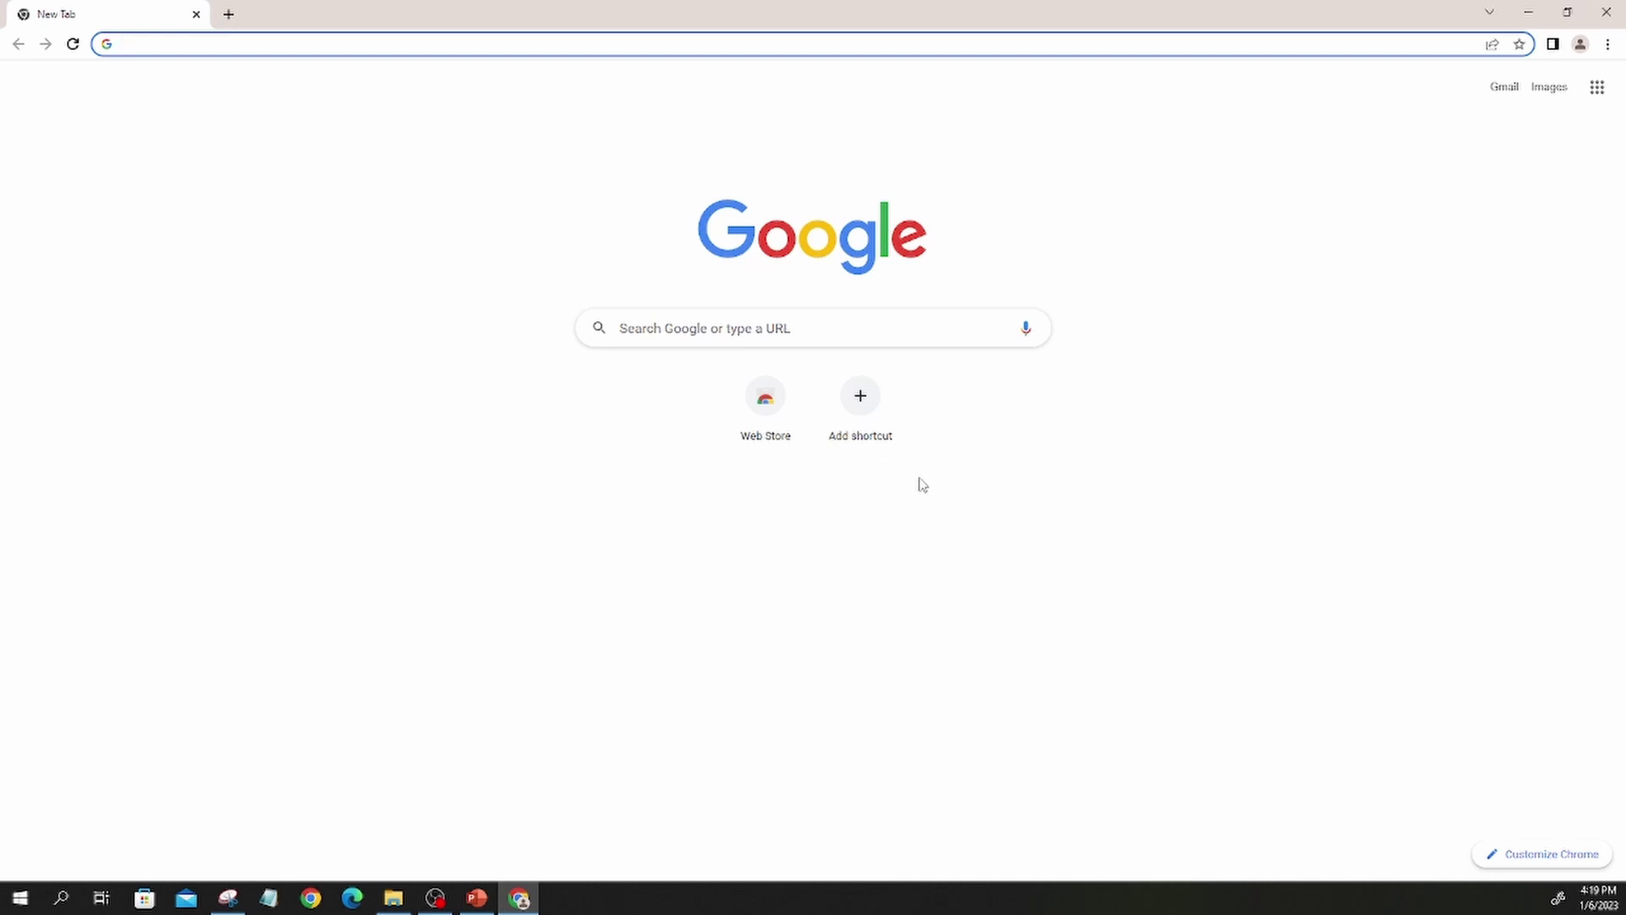
# Search Google for 'download postgresql windows' by picking the suggested completion.
pyautogui.click(754, 327)
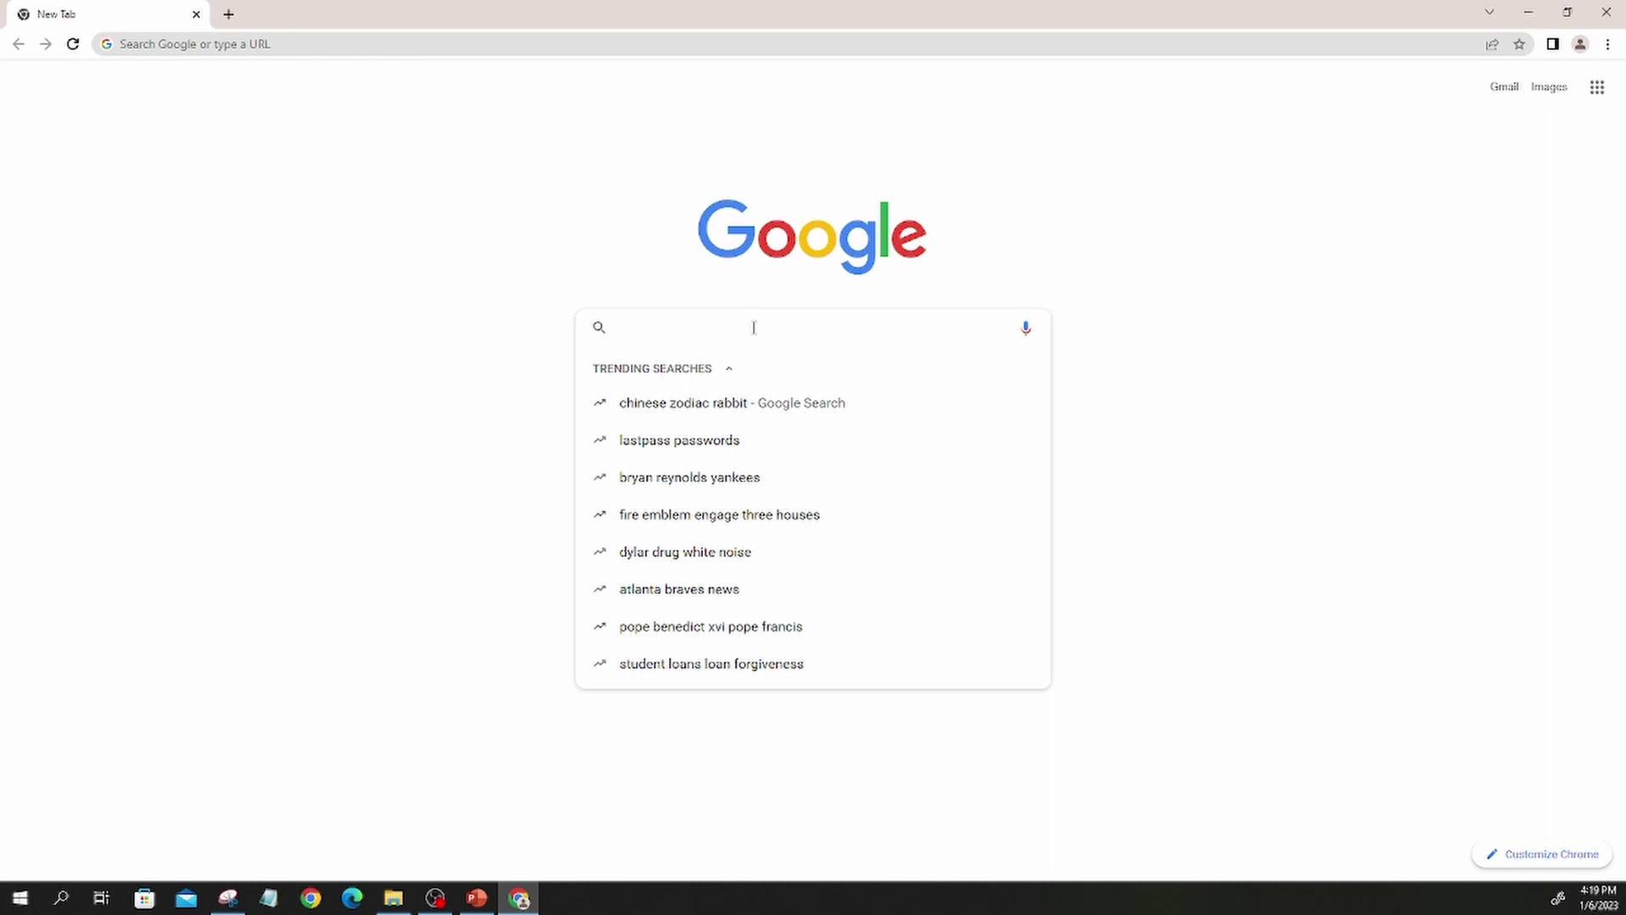
pyautogui.write('DOWN')
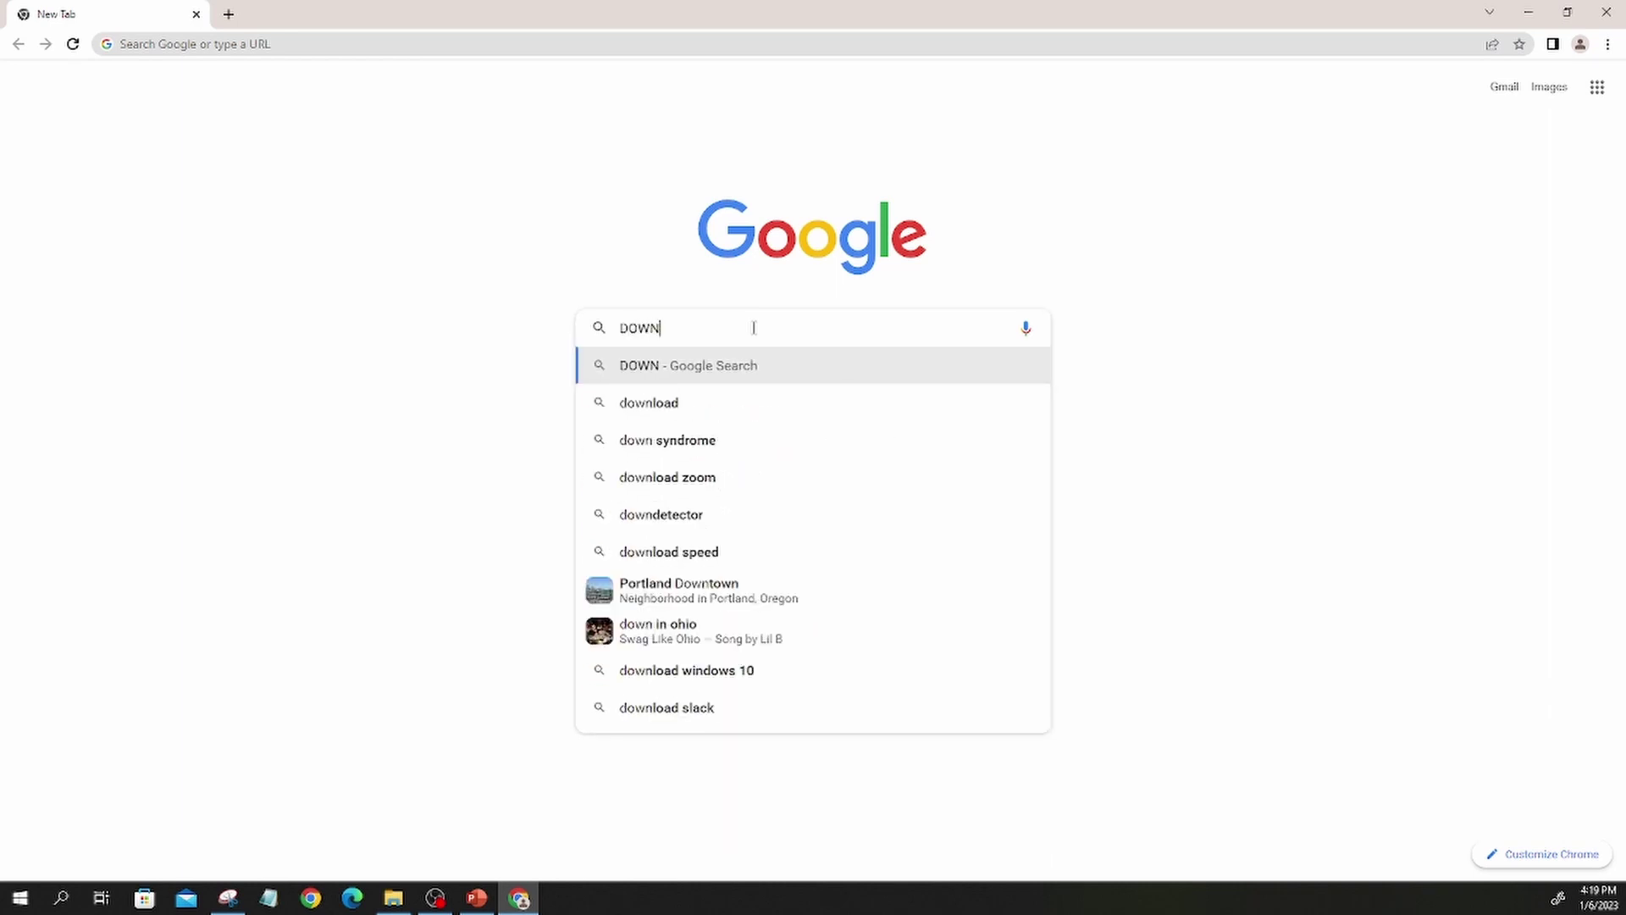
pyautogui.write('LOAD POST')
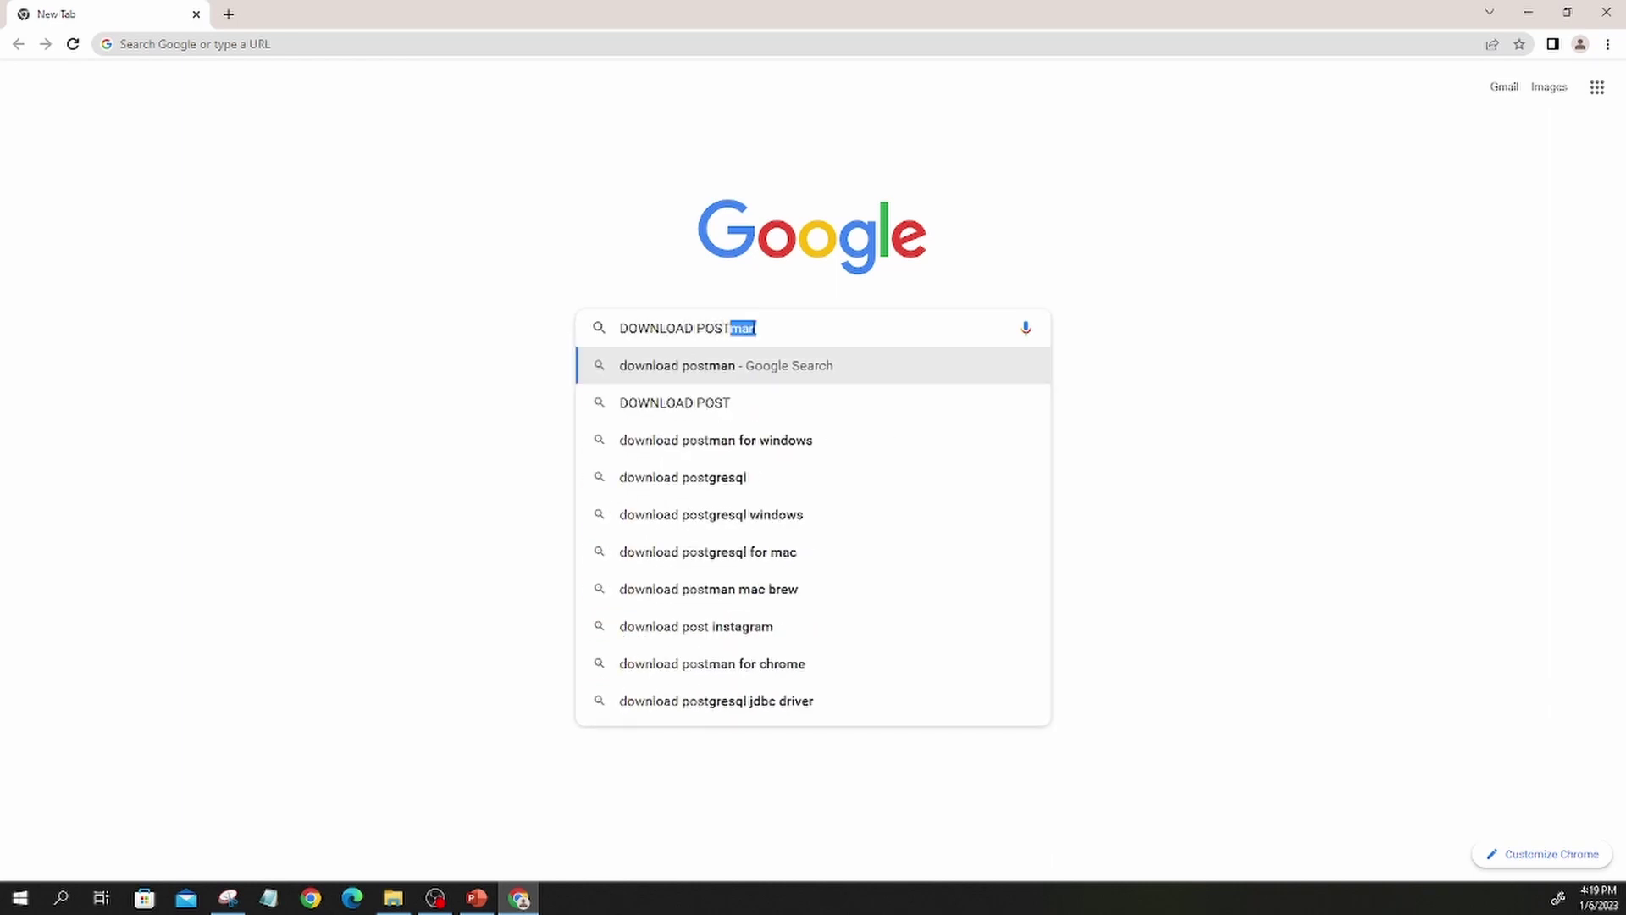
pyautogui.write('GRES')
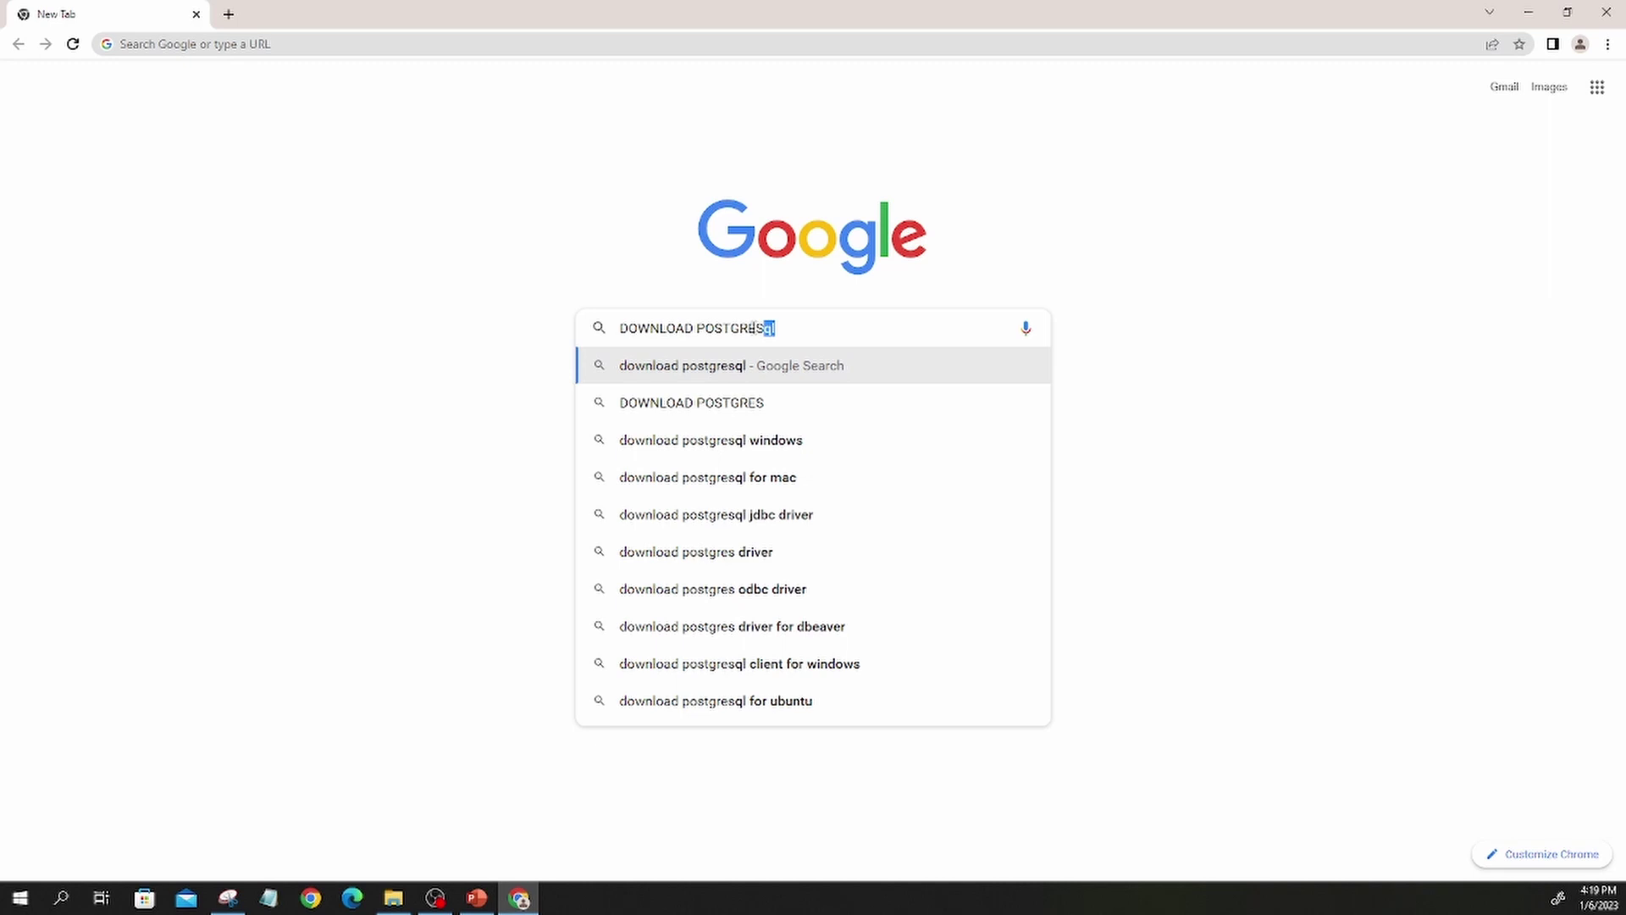
pyautogui.write('SQL')
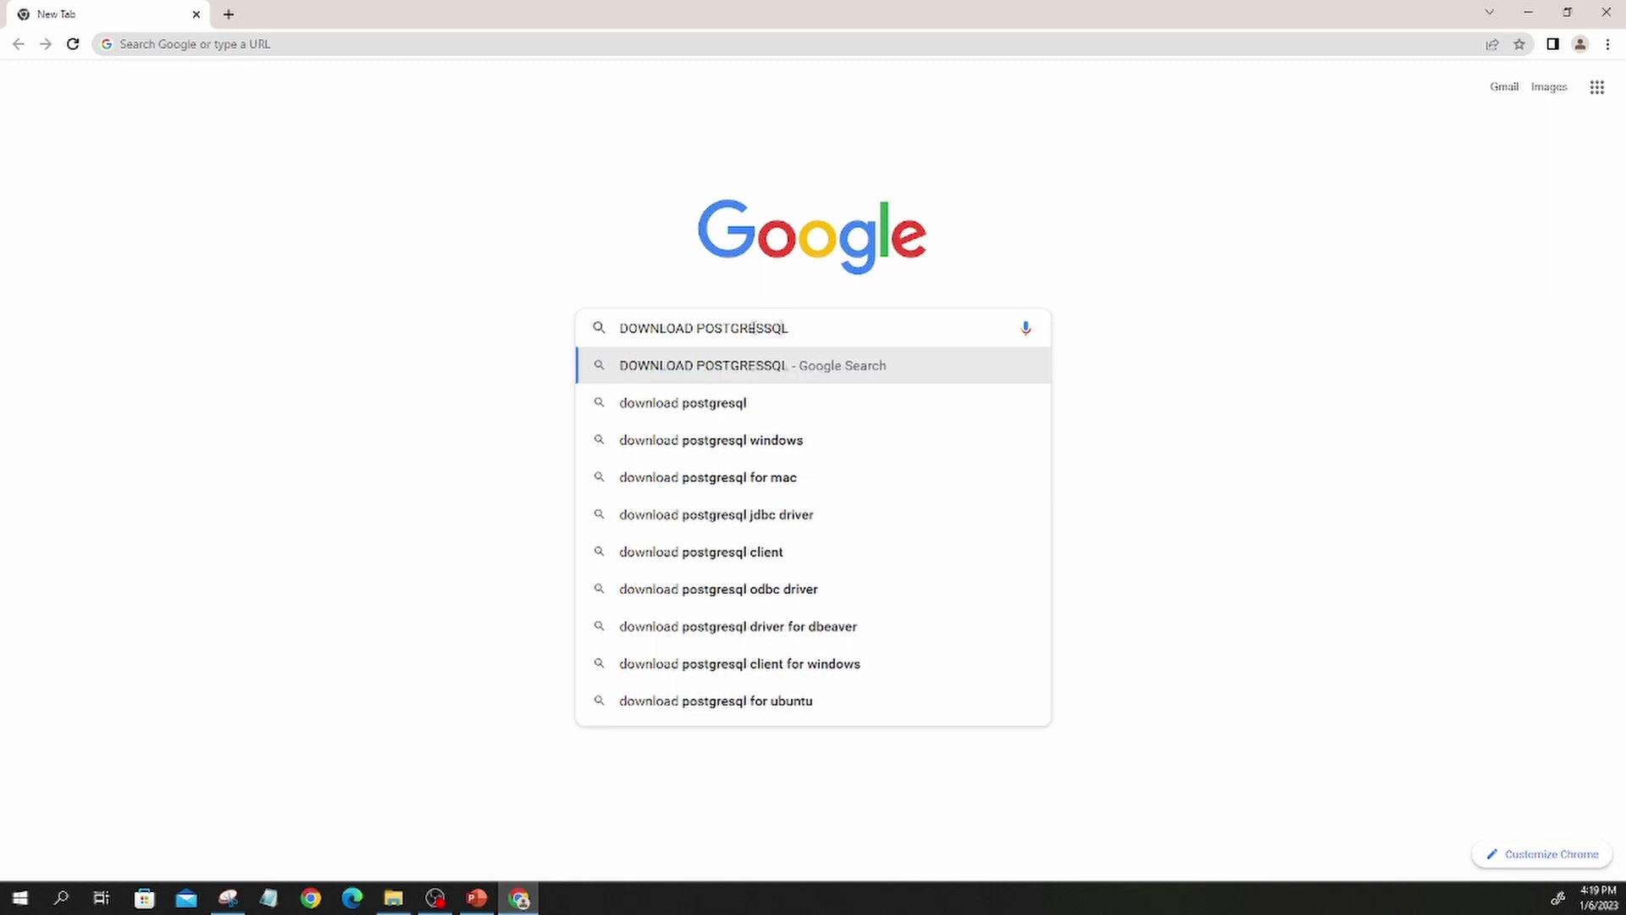
pyautogui.press('BackSpace')
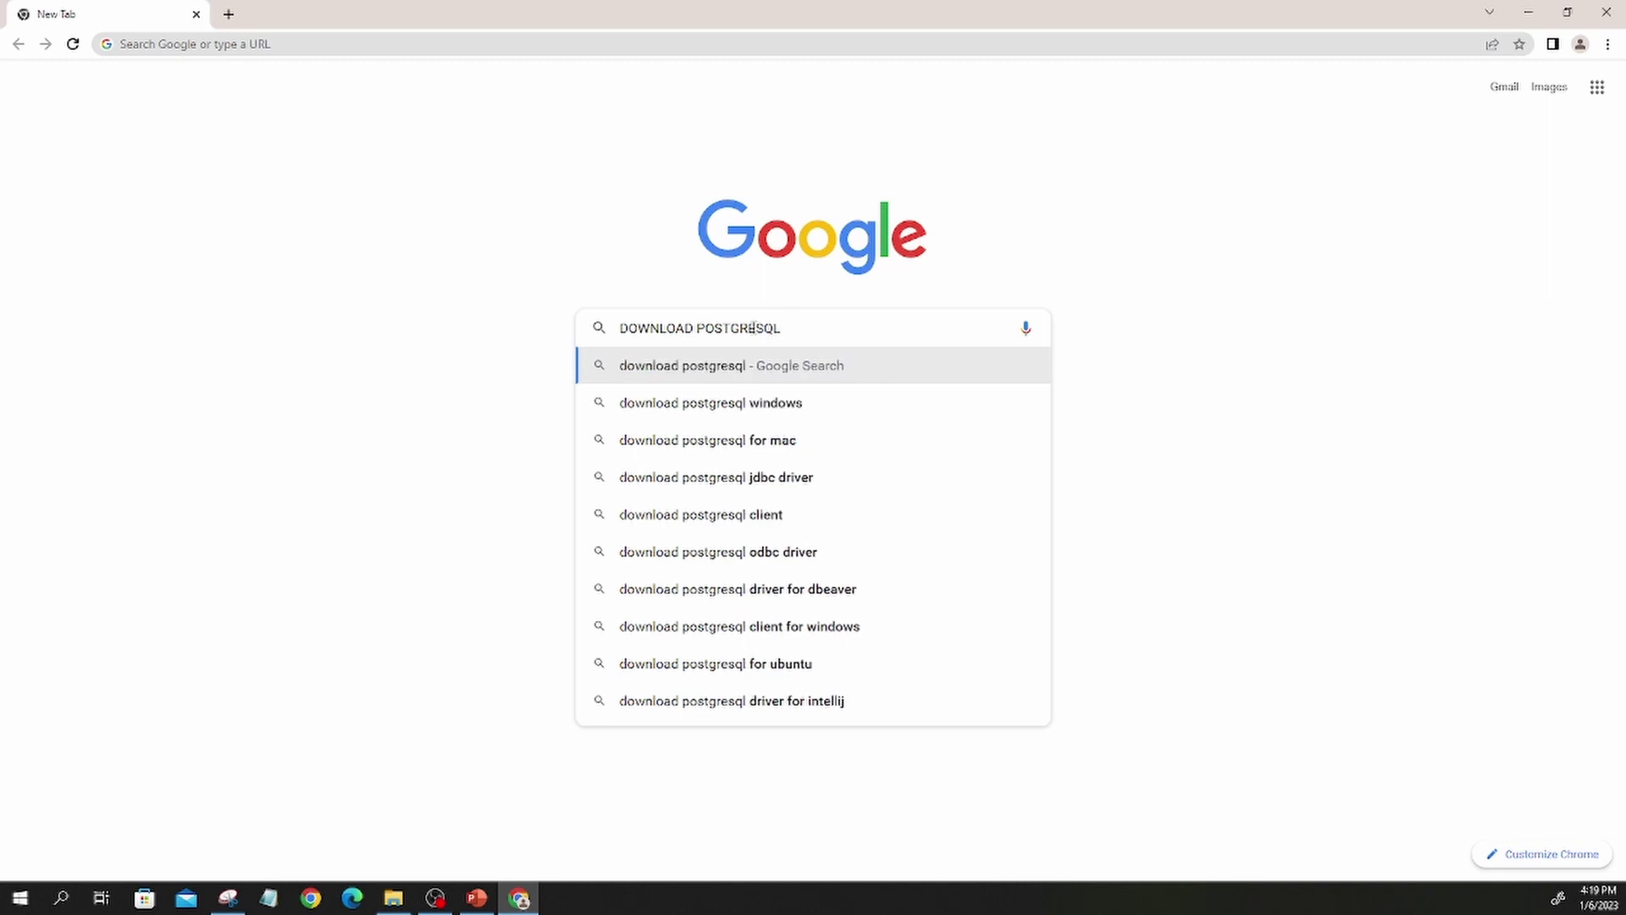
pyautogui.press('Down')
pyautogui.press('Return')
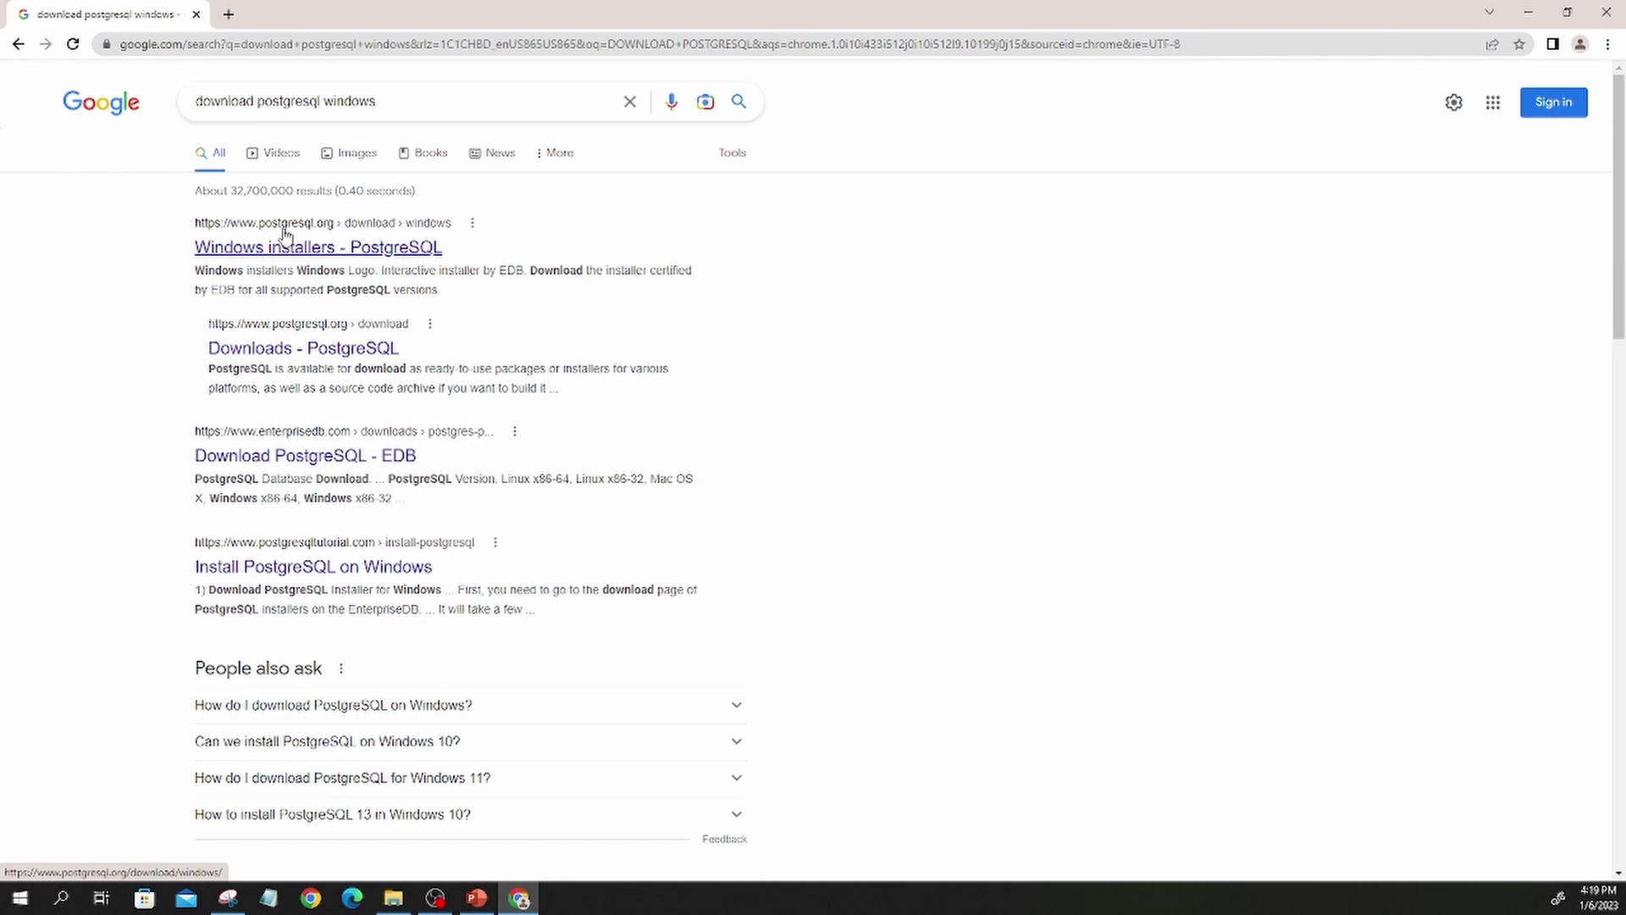
# Open the postgresql.org Windows installers page, check versions 15 and 10, and continue to EDB's installer download.
pyautogui.click(313, 249)
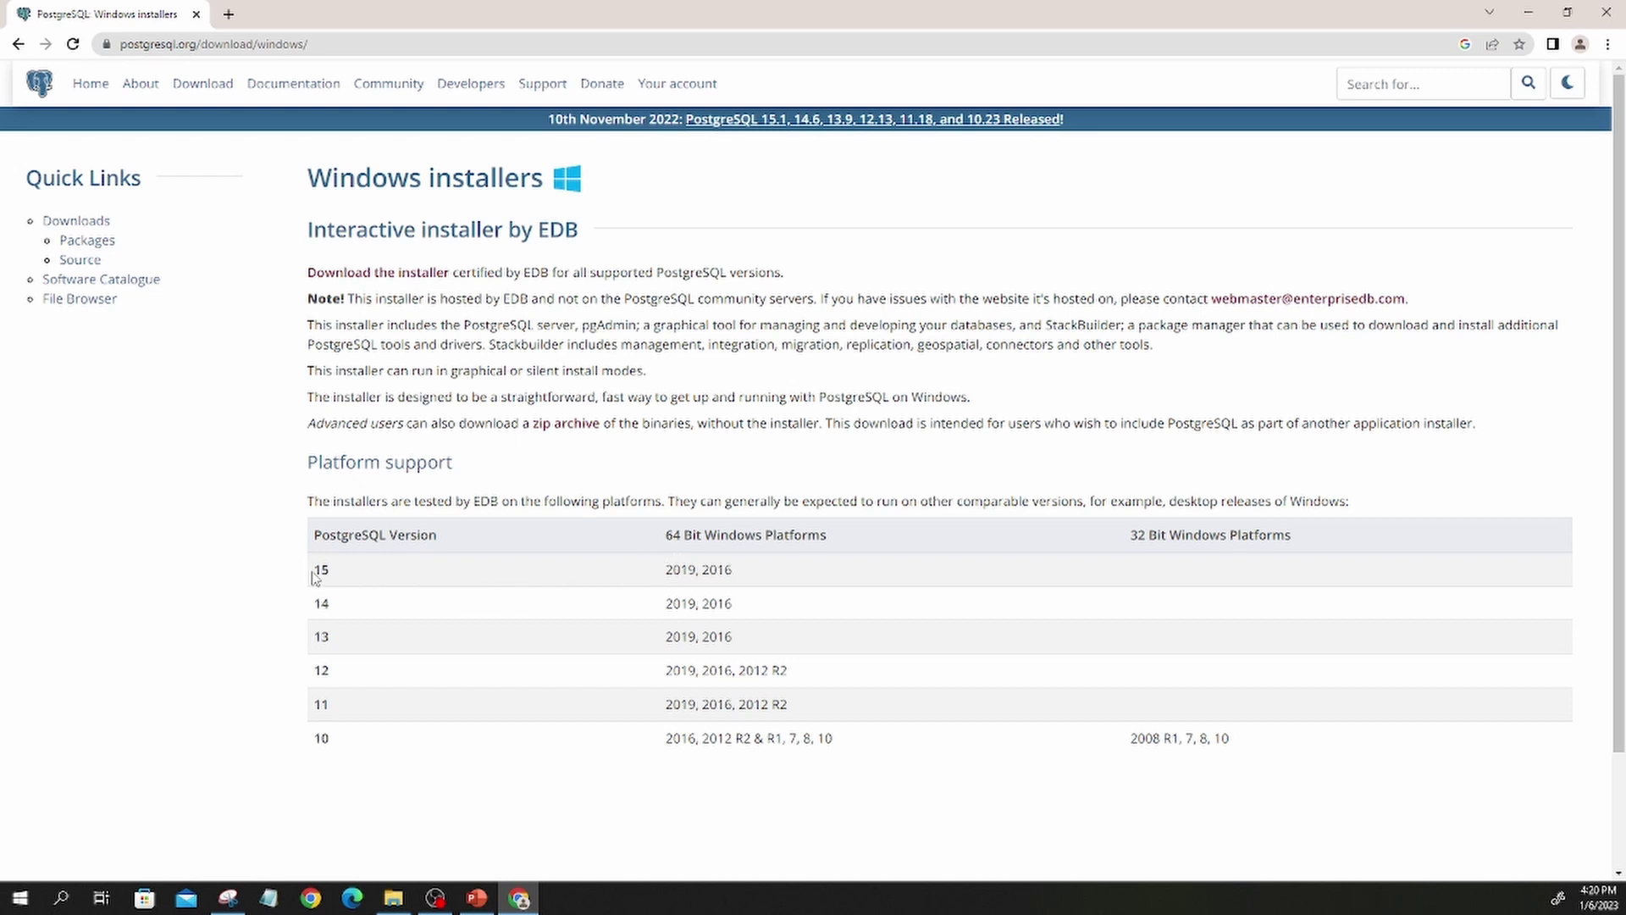
pyautogui.moveTo(317, 571); pyautogui.dragTo(332, 576)
pyautogui.click(1136, 543)
pyautogui.moveTo(316, 741); pyautogui.dragTo(332, 744)
pyautogui.click(381, 275)
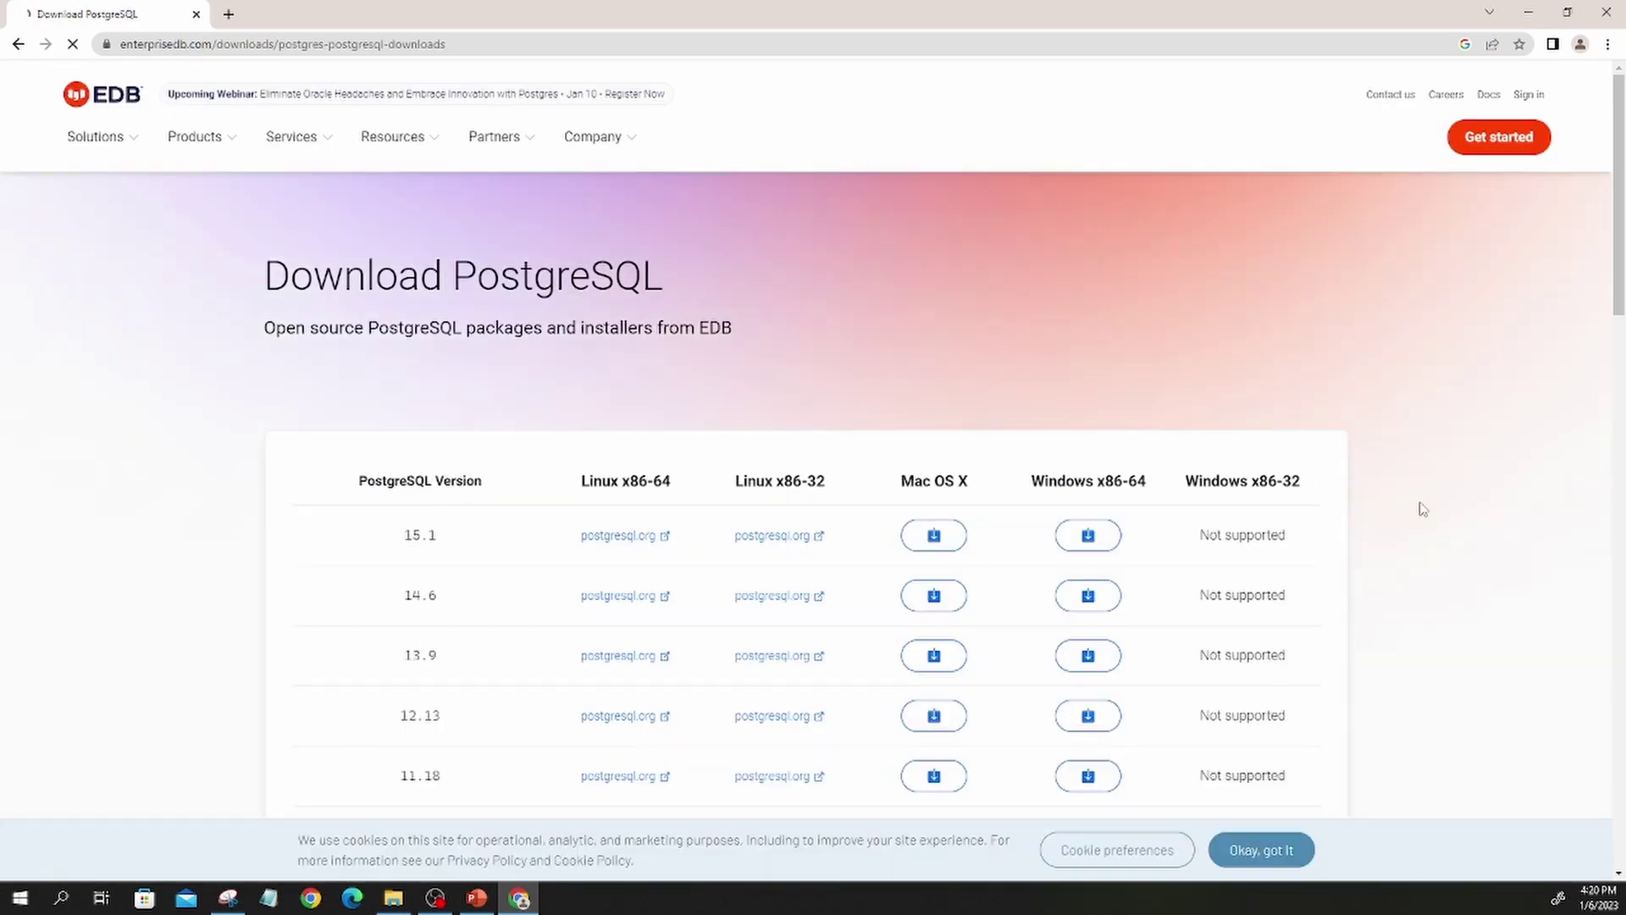
# Locate the 15.1 row and the Windows x86-64 column in EDB's download table.
pyautogui.scroll(-1, 1451, 524)
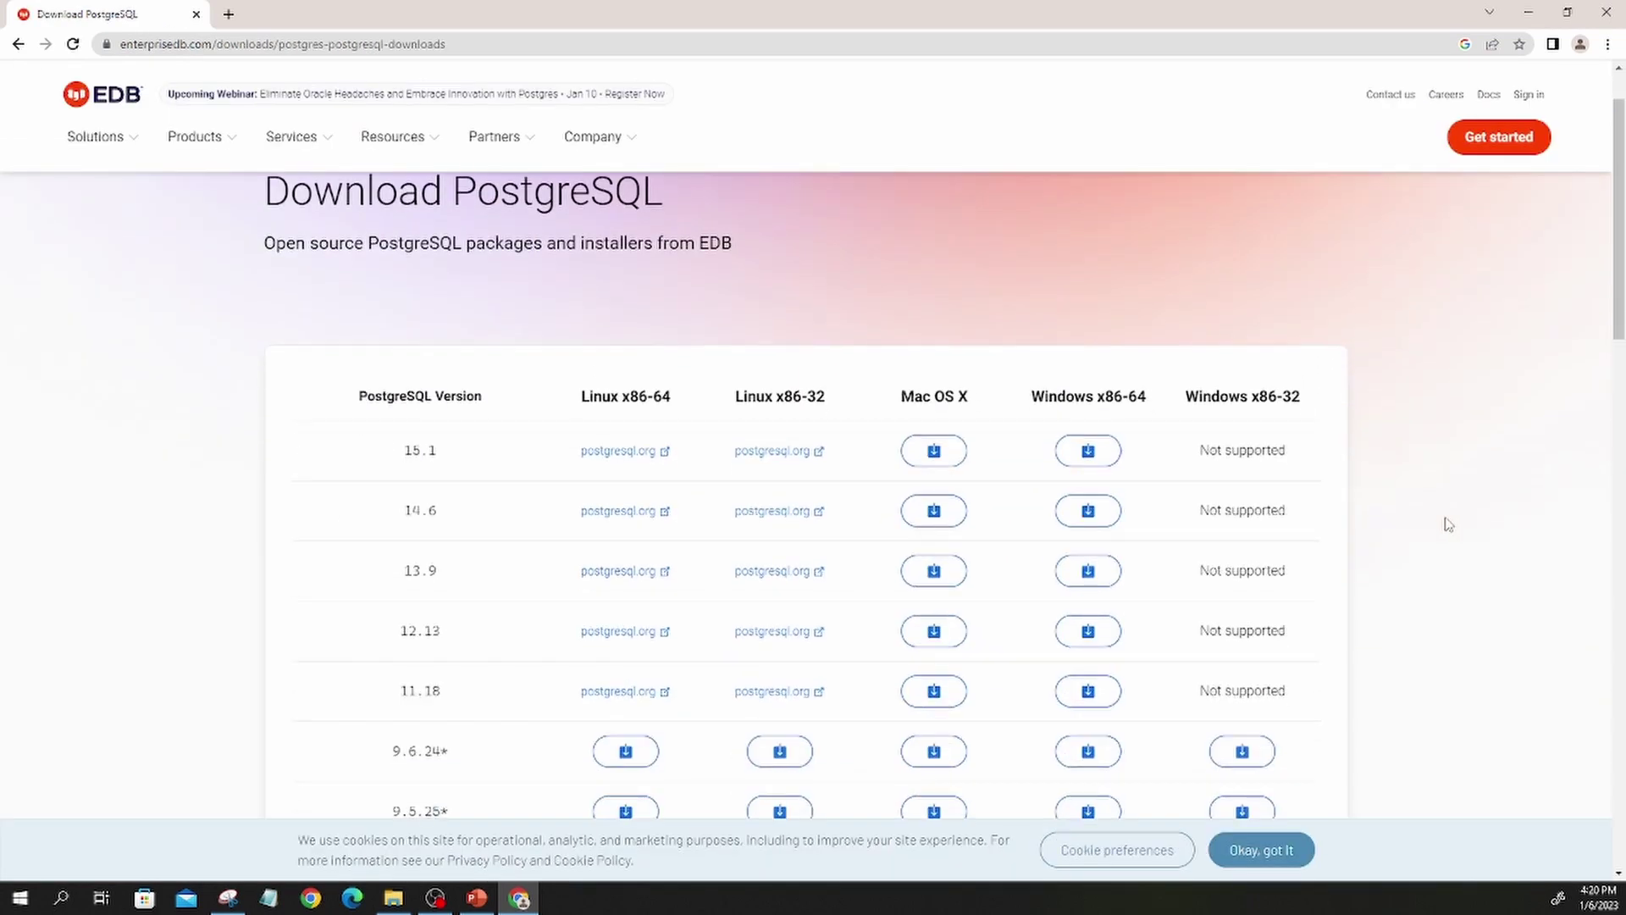
pyautogui.scroll(-1, 1448, 524)
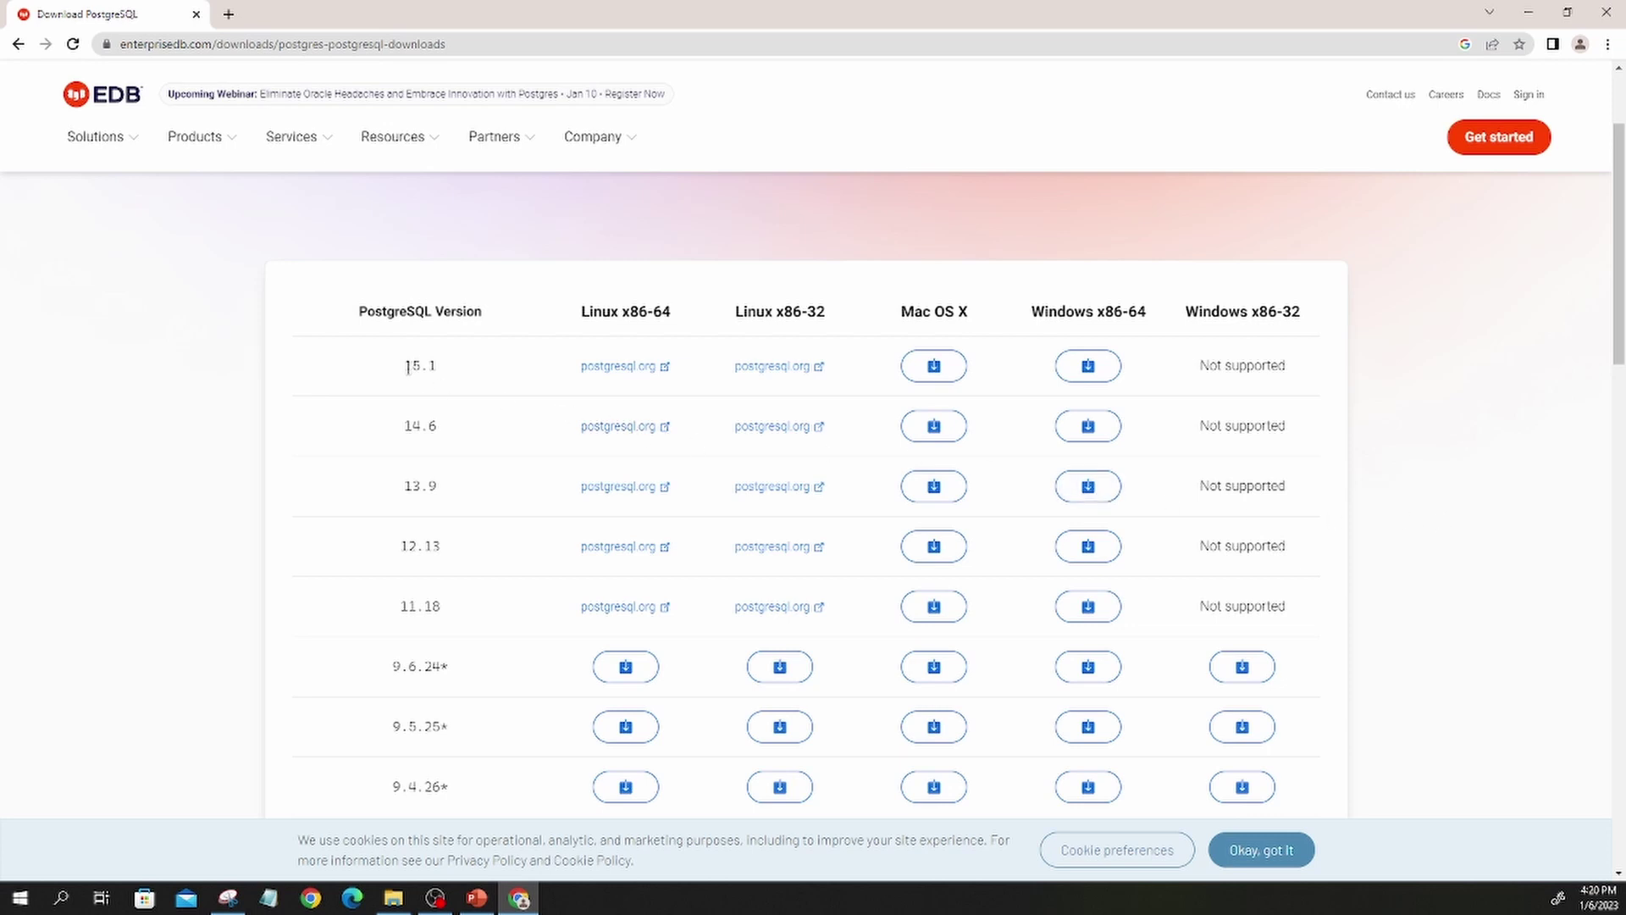
pyautogui.moveTo(406, 366); pyautogui.dragTo(458, 375)
pyautogui.moveTo(1033, 316); pyautogui.dragTo(1148, 313)
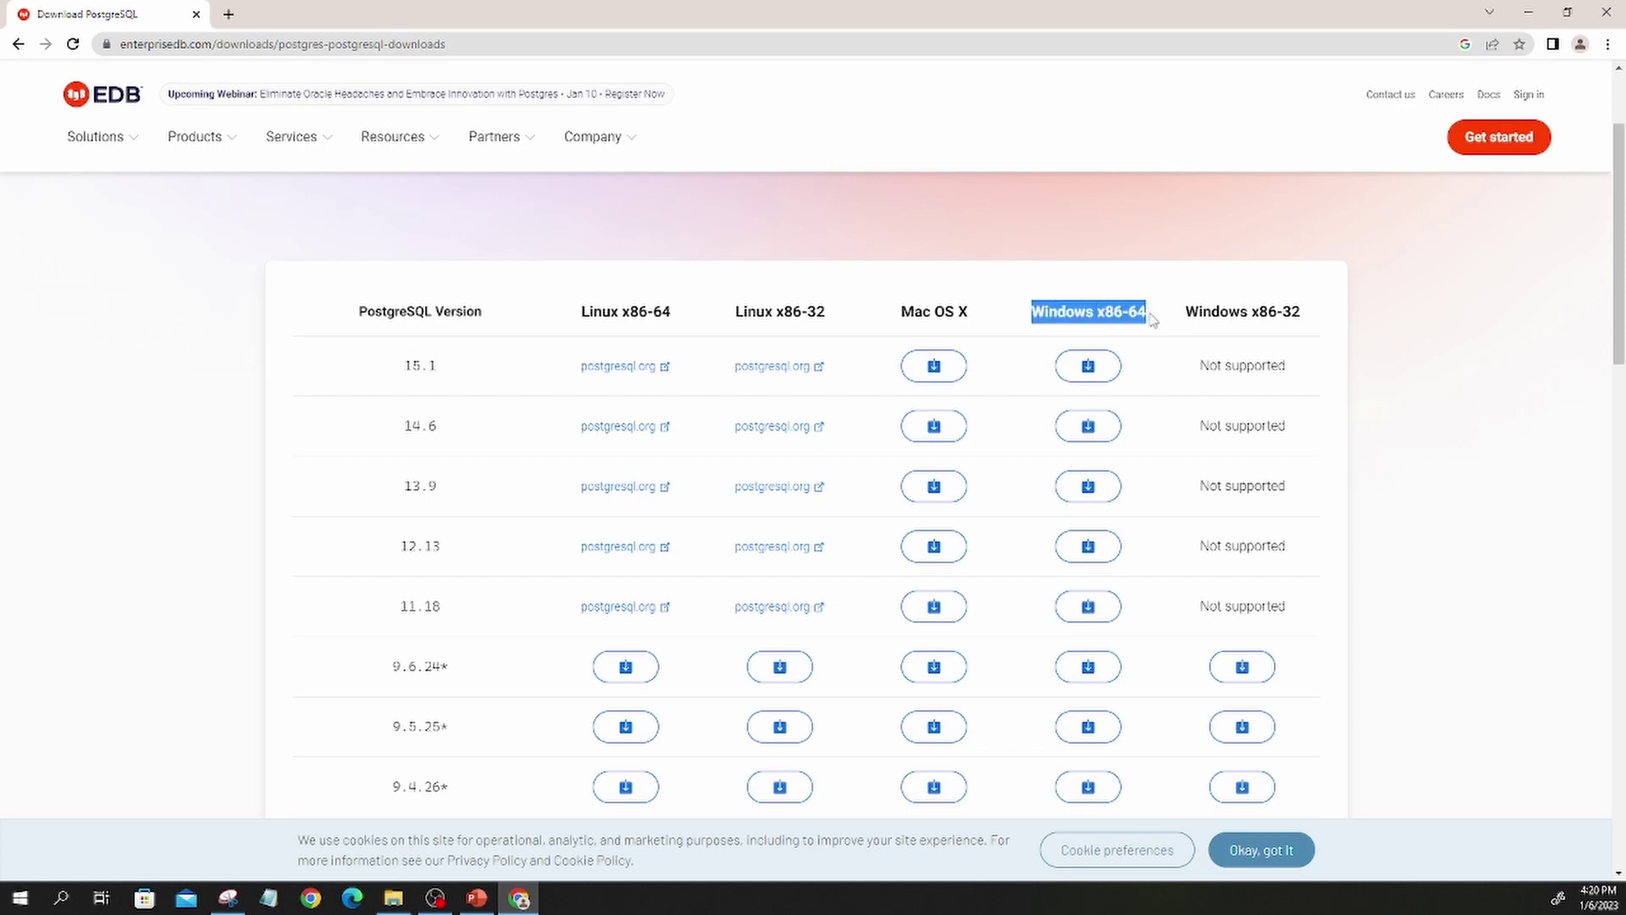
pyautogui.click(1149, 316)
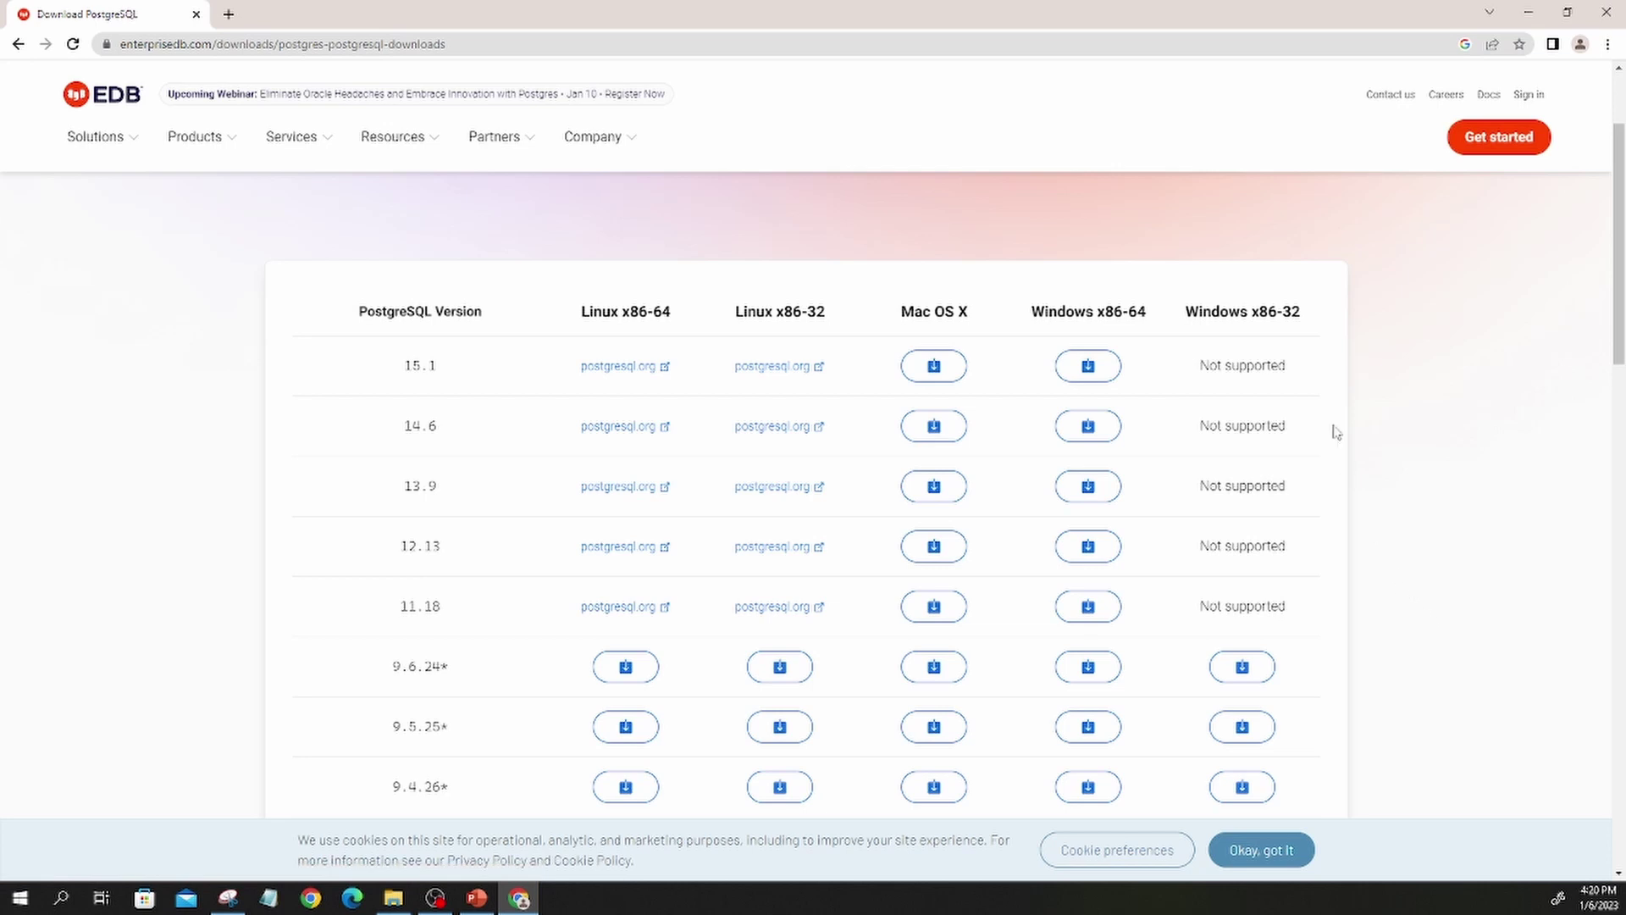
# Download the PostgreSQL 15.1 Windows x86-64 installer and open its download options.
pyautogui.scroll(-2, 1284, 400)
pyautogui.scroll(-1, 729, 729)
pyautogui.scroll(2, 695, 699)
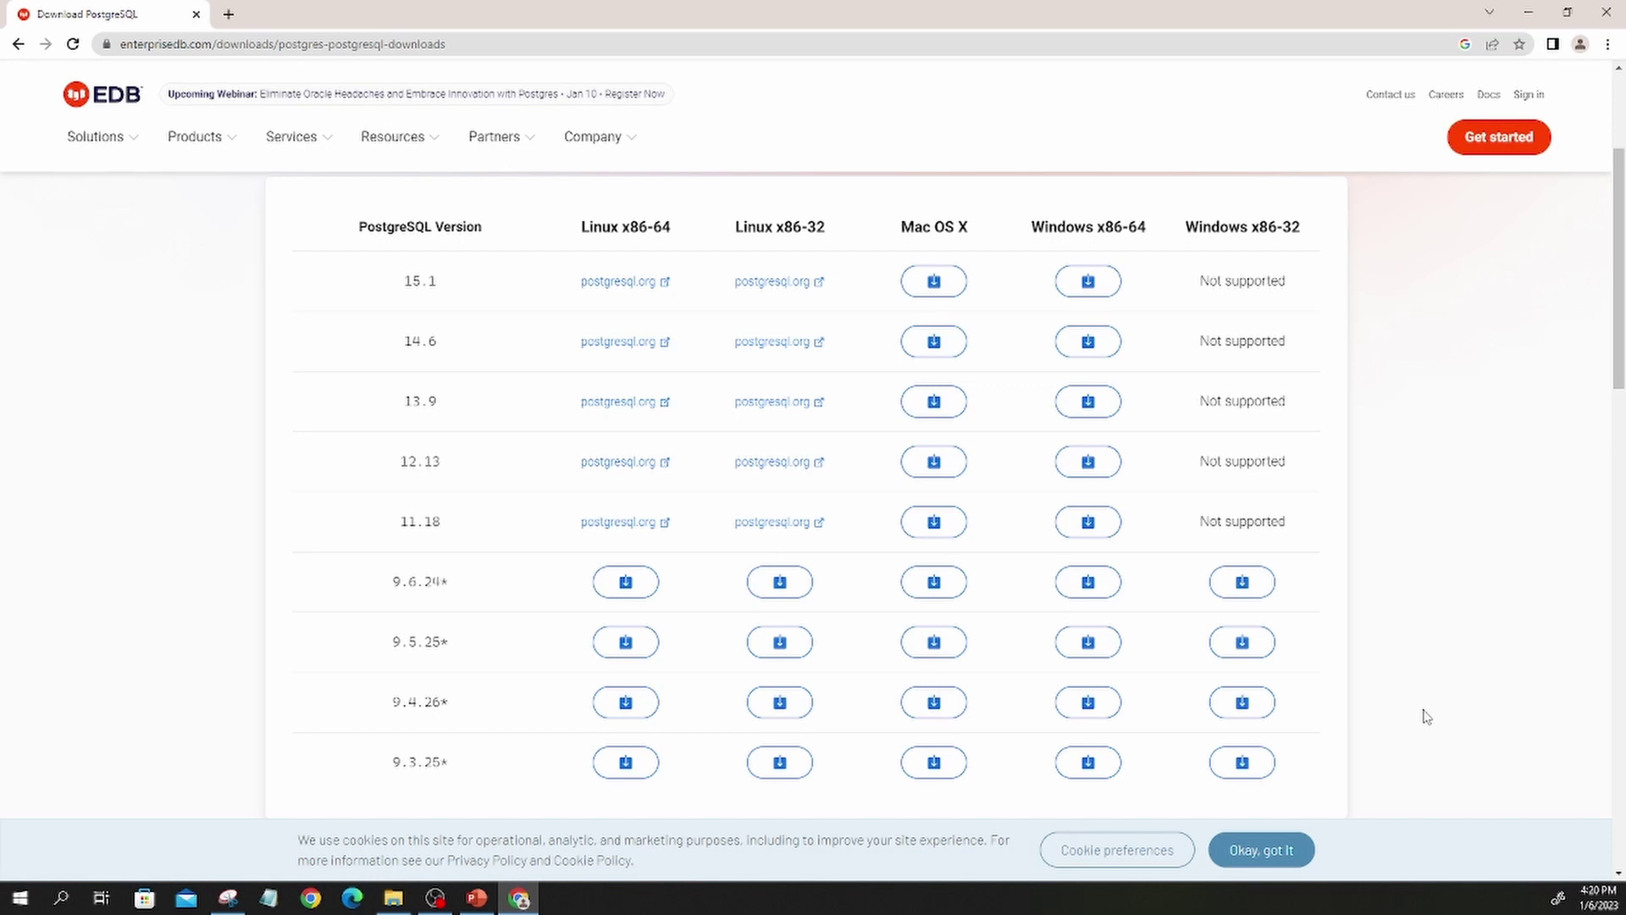
pyautogui.scroll(1, 1426, 716)
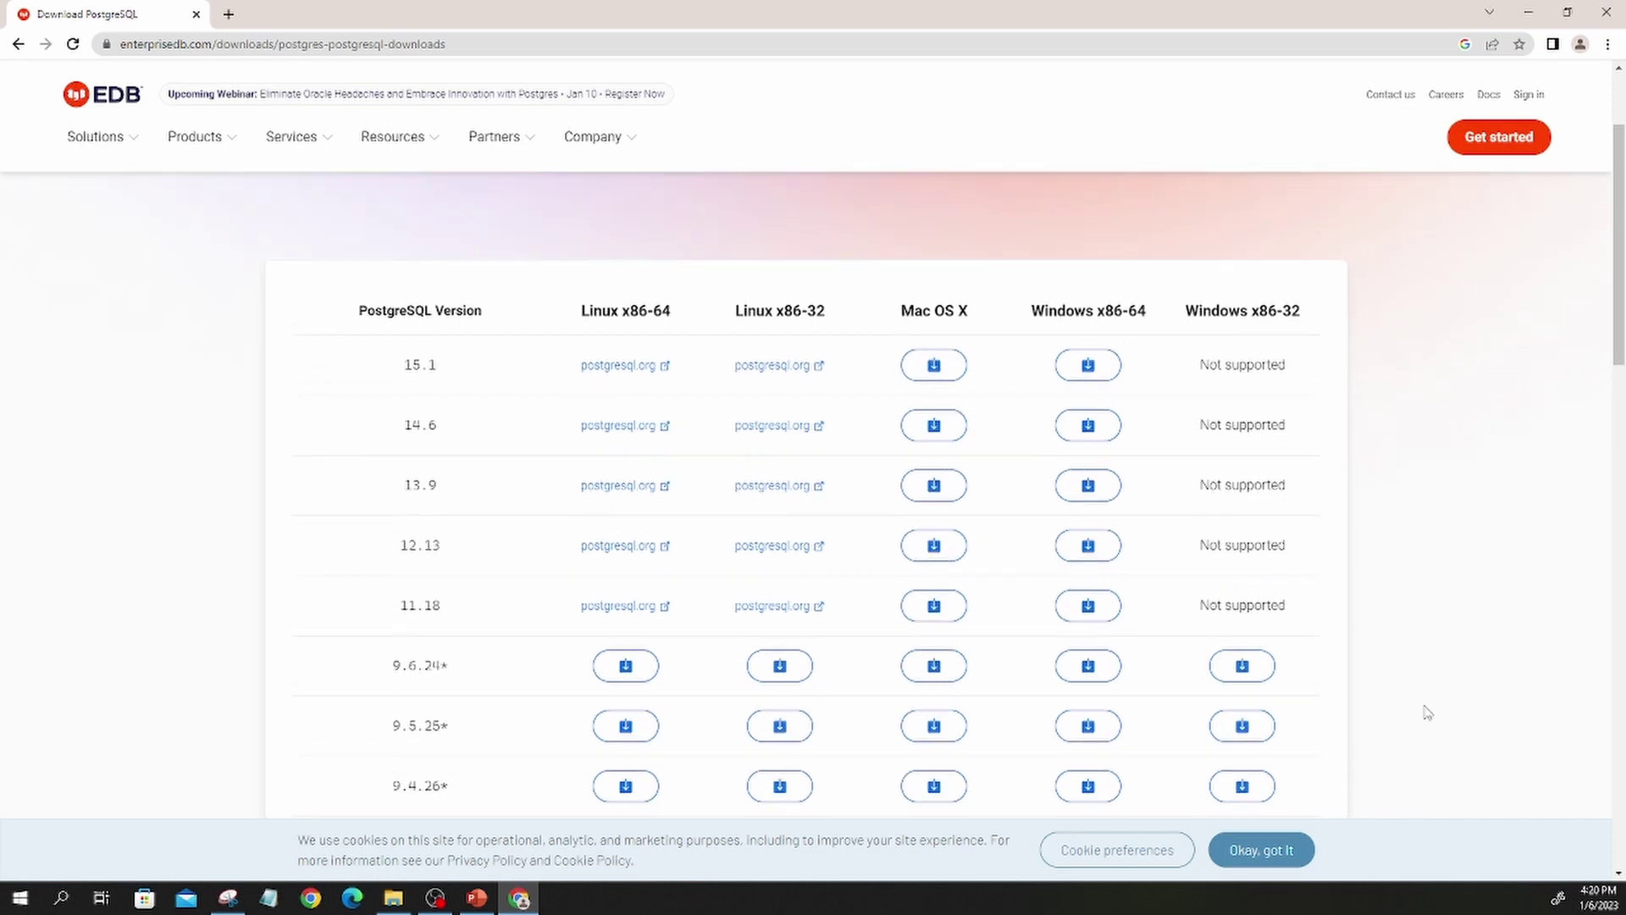
pyautogui.click(1090, 373)
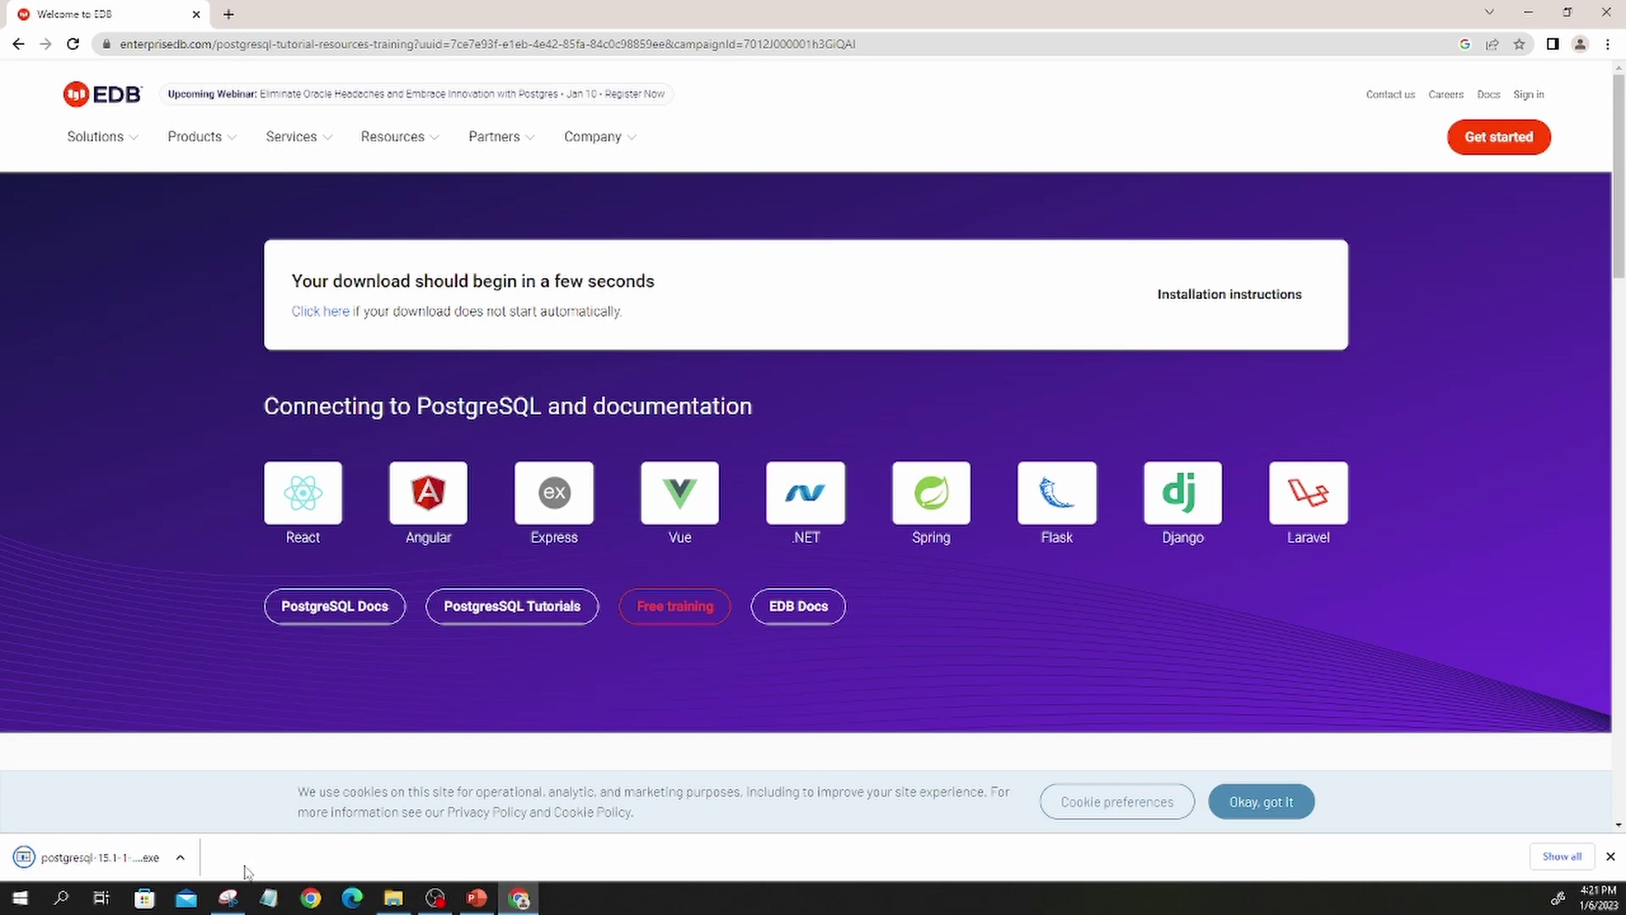
pyautogui.click(181, 857)
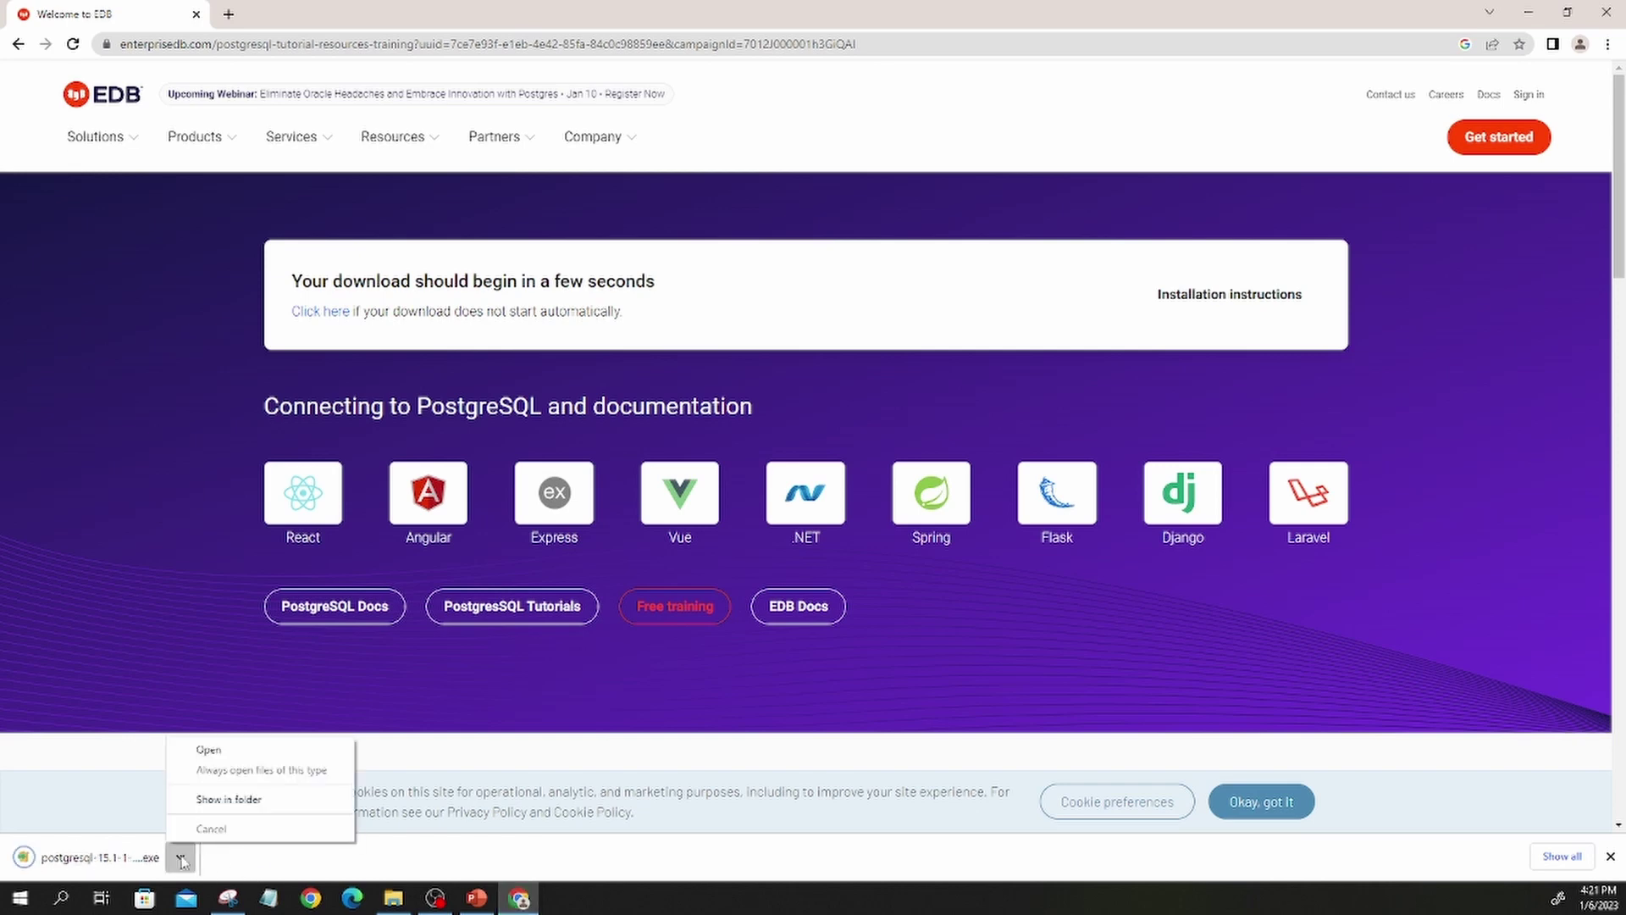
# Run the downloaded installer from its folder, minimize Downloads, and centre the Setup window.
pyautogui.click(224, 800)
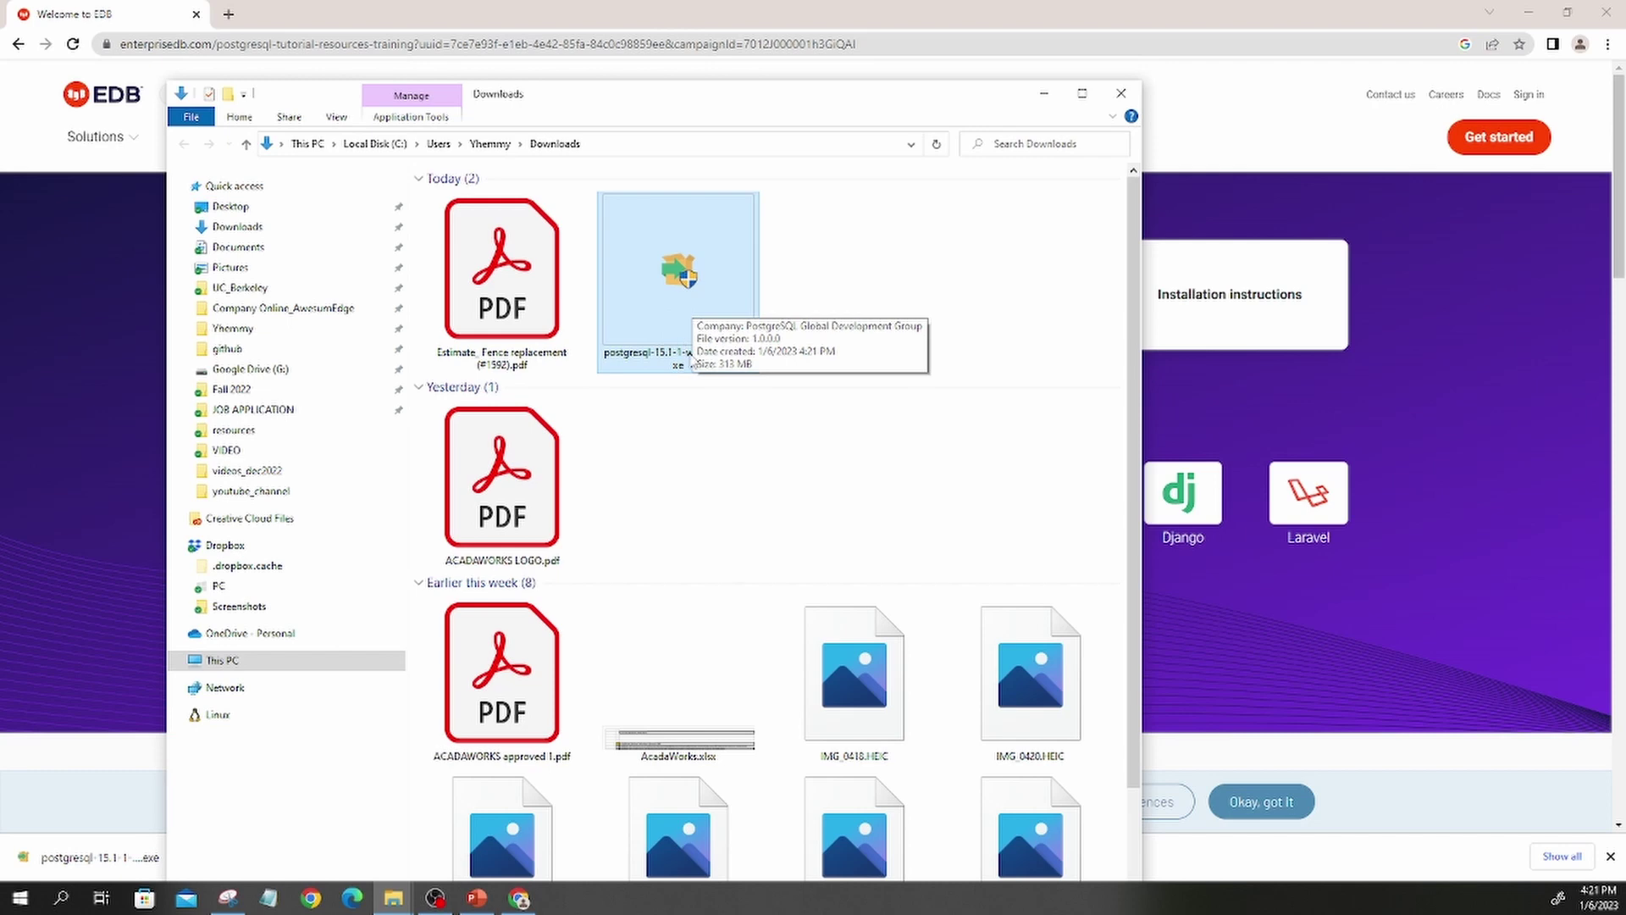
pyautogui.doubleClick(673, 313)
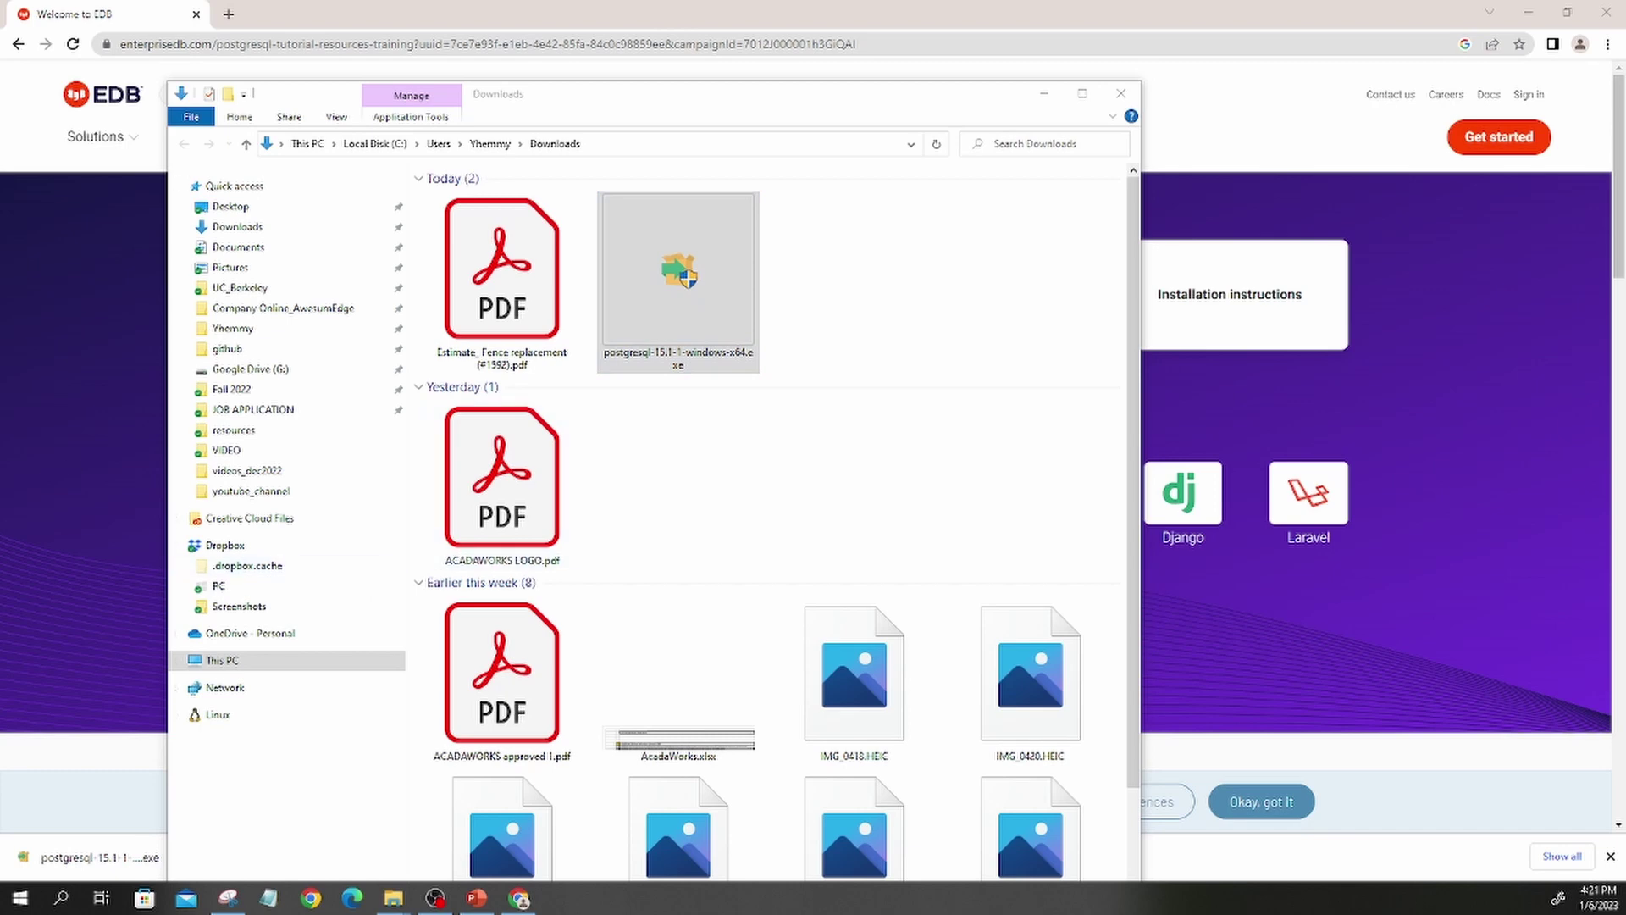
pyautogui.click(1047, 100)
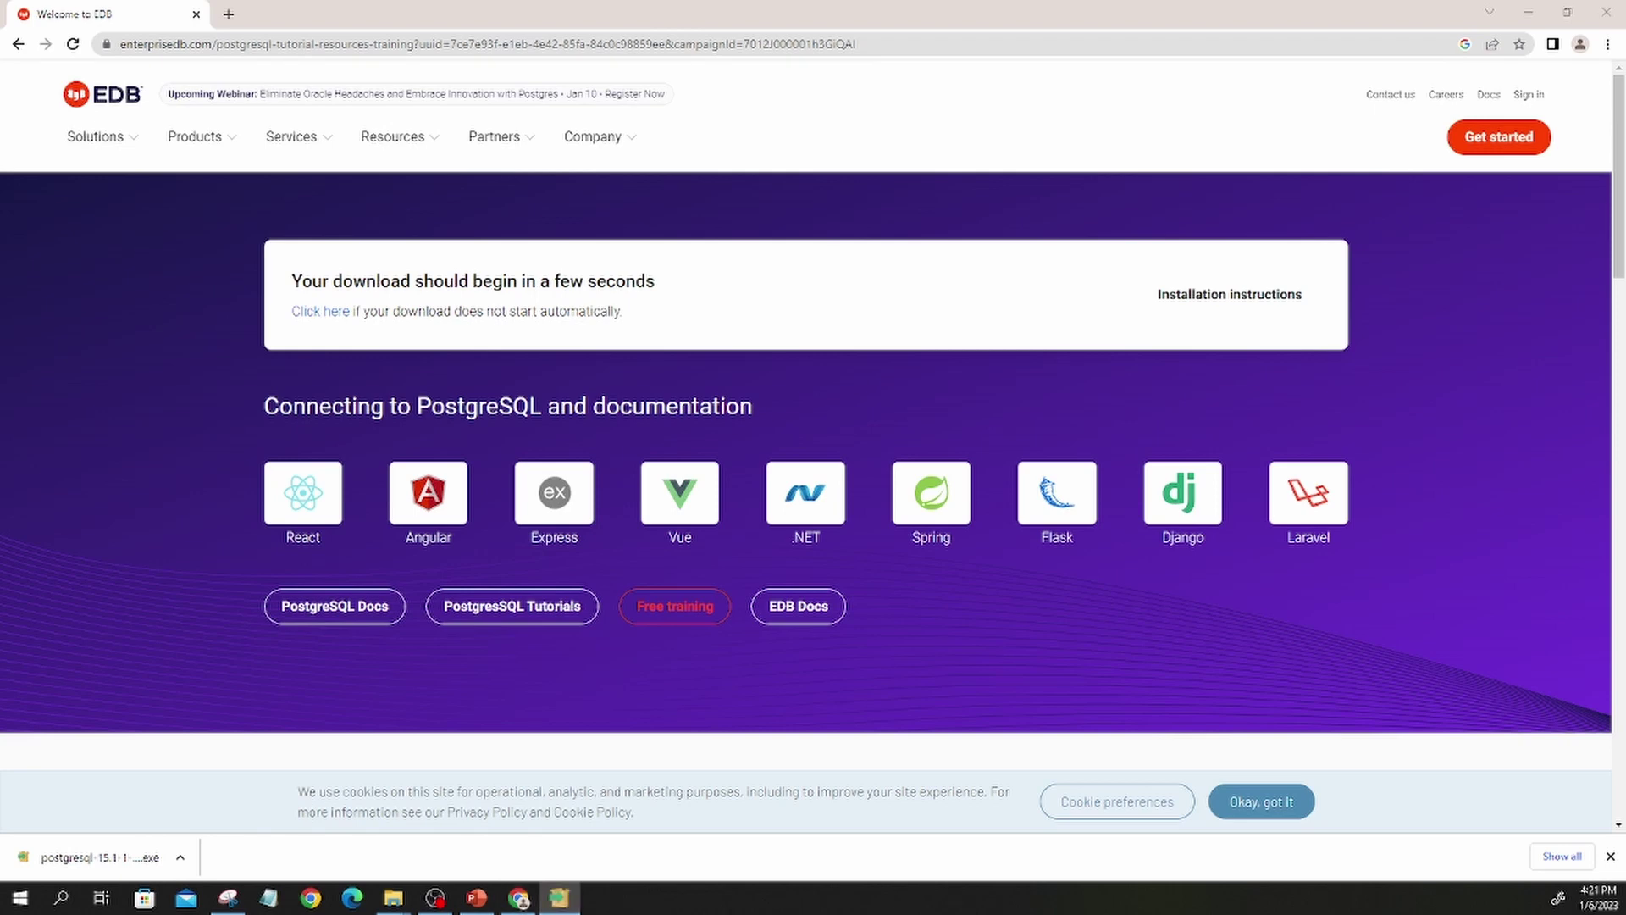
pyautogui.moveTo(850, 224); pyautogui.dragTo(745, 174)
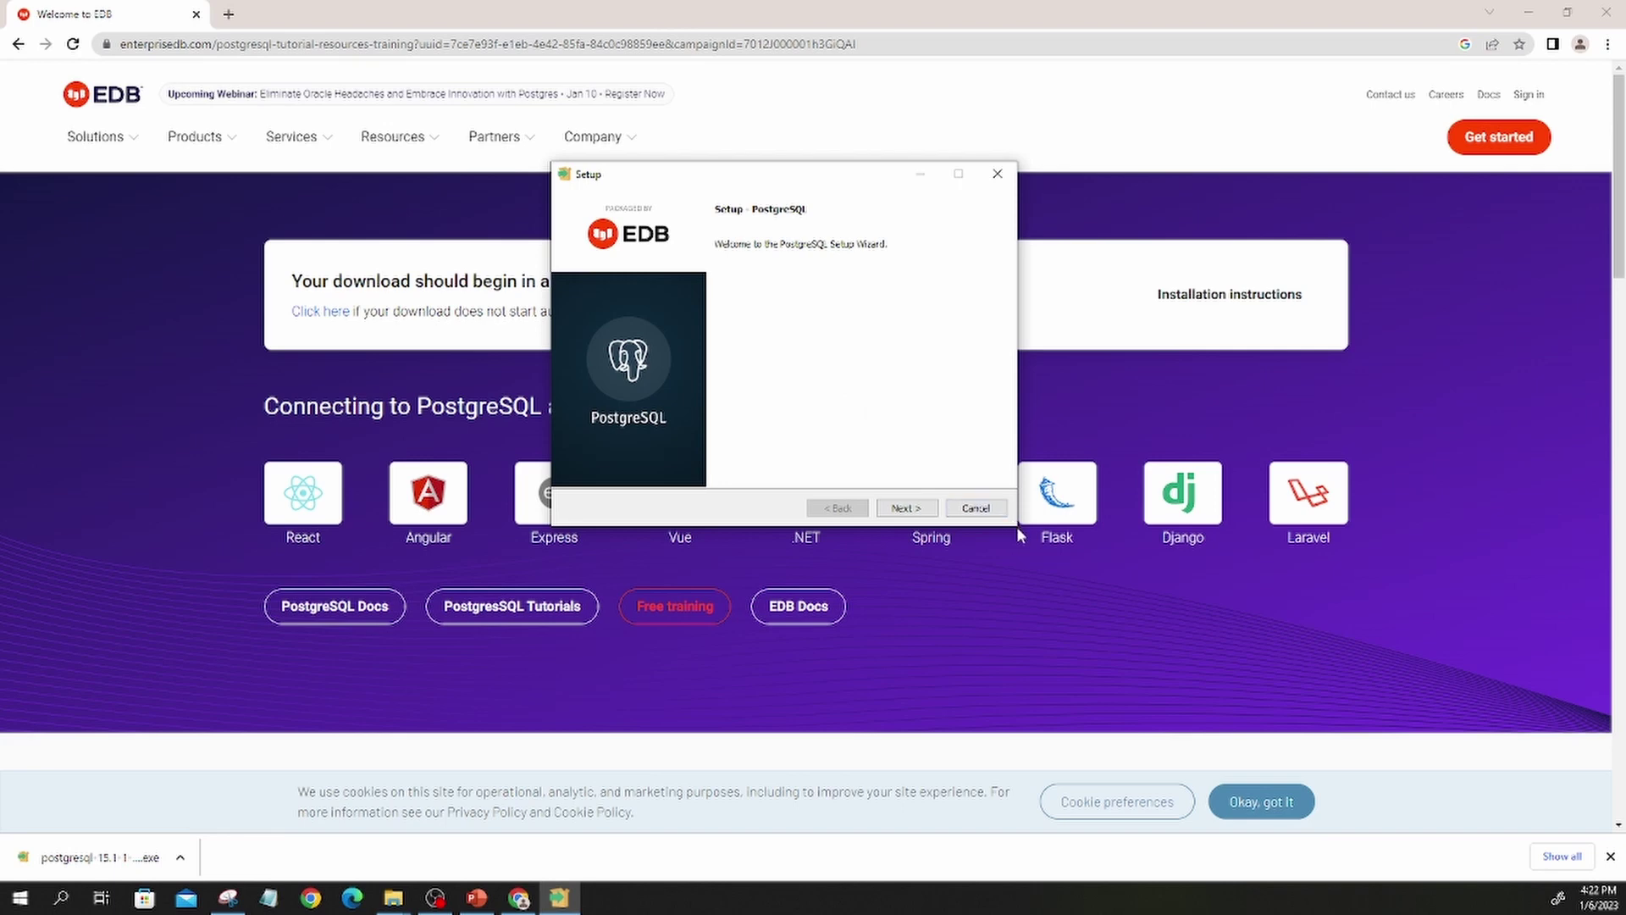
# Keep the default C:\Program Files\PostgreSQL\15 directory and component selection after reviewing each component.
pyautogui.click(905, 509)
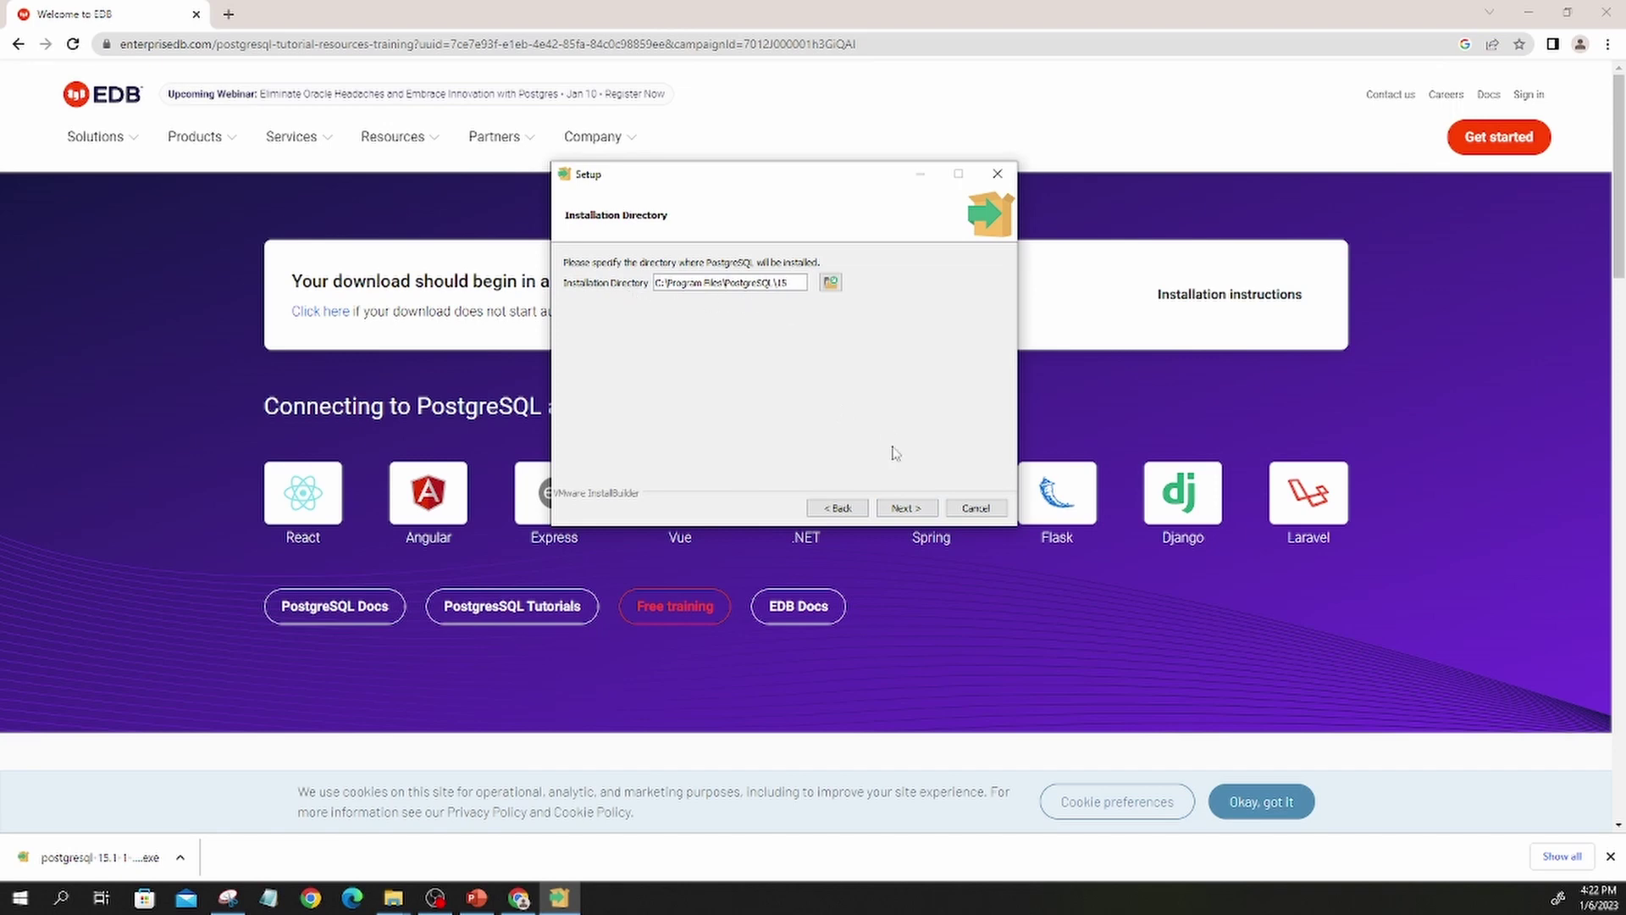
pyautogui.click(902, 511)
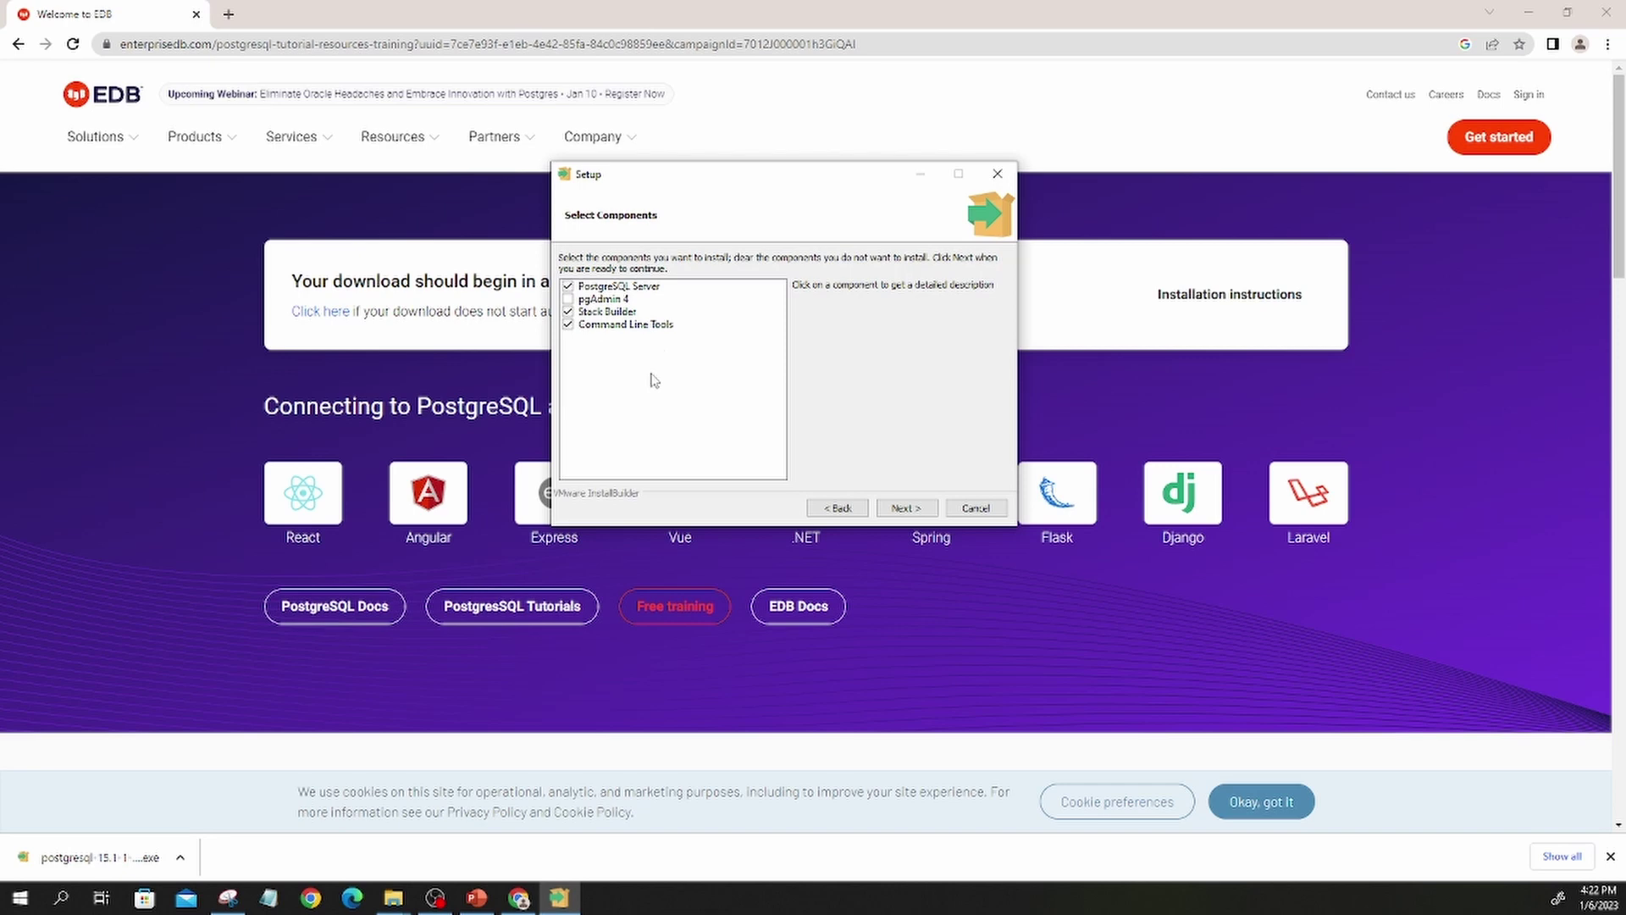
pyautogui.click(646, 289)
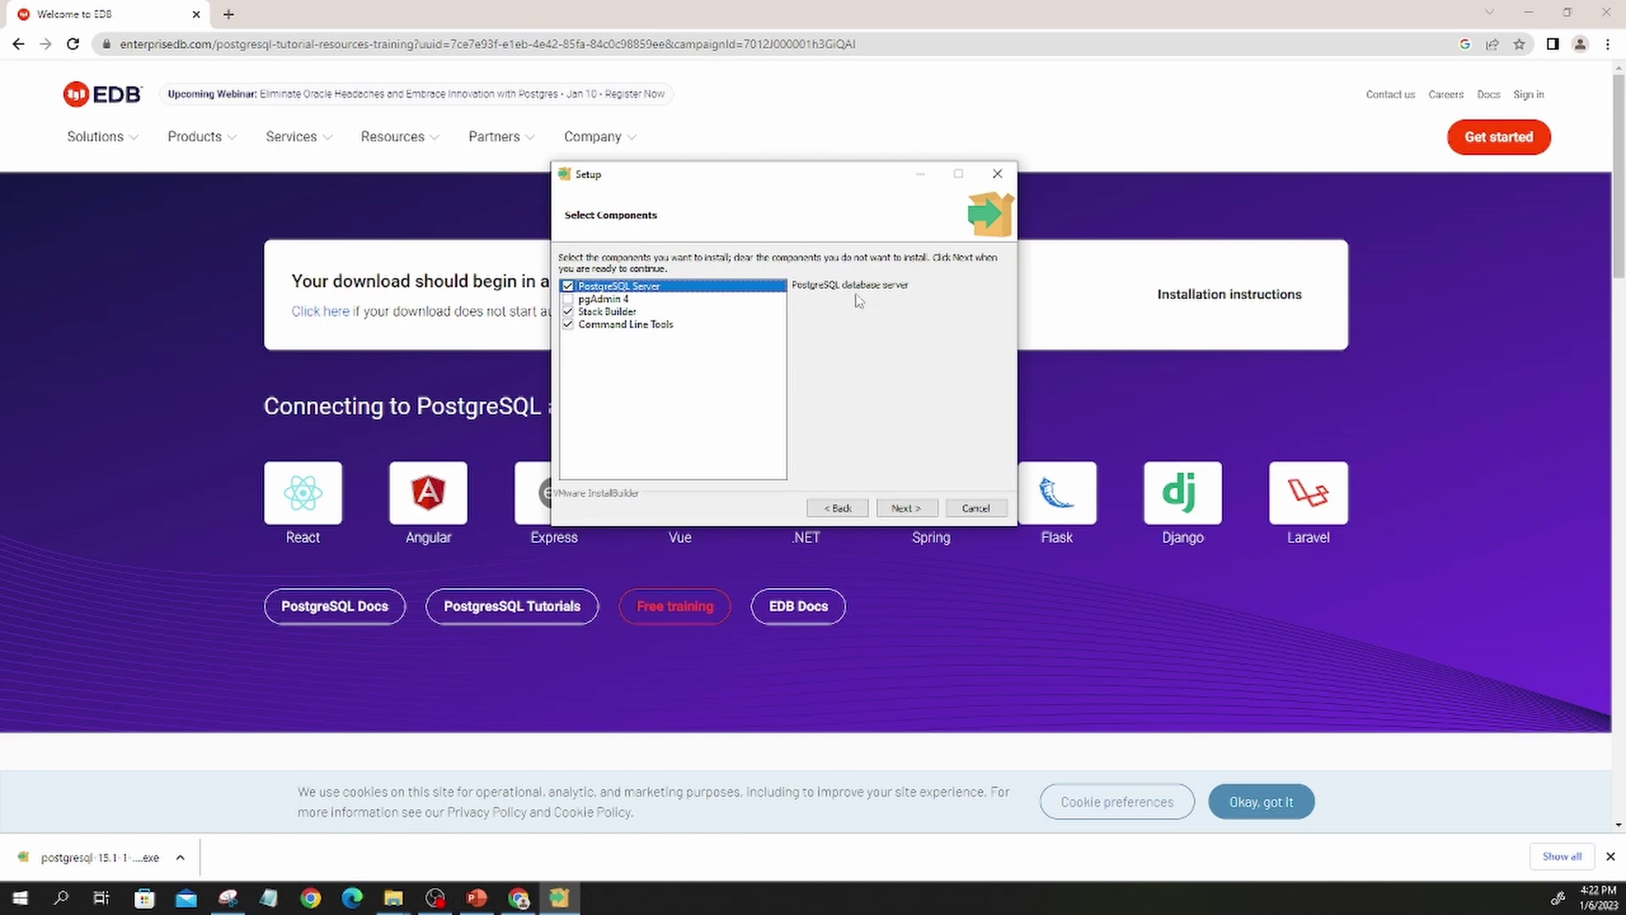
pyautogui.click(620, 301)
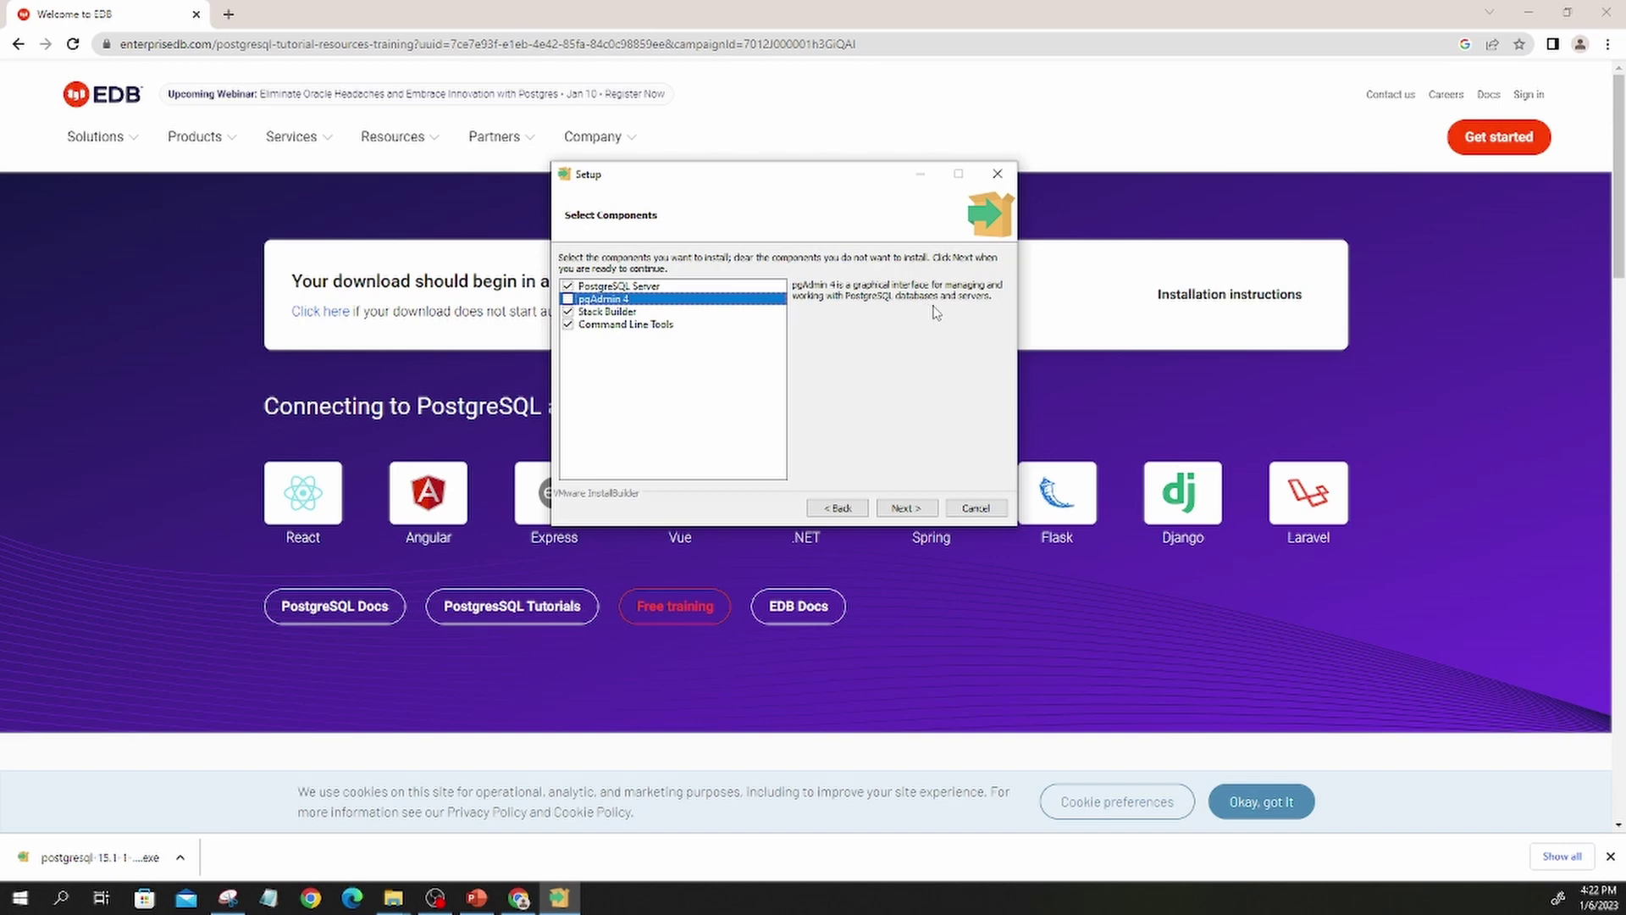
pyautogui.click(633, 314)
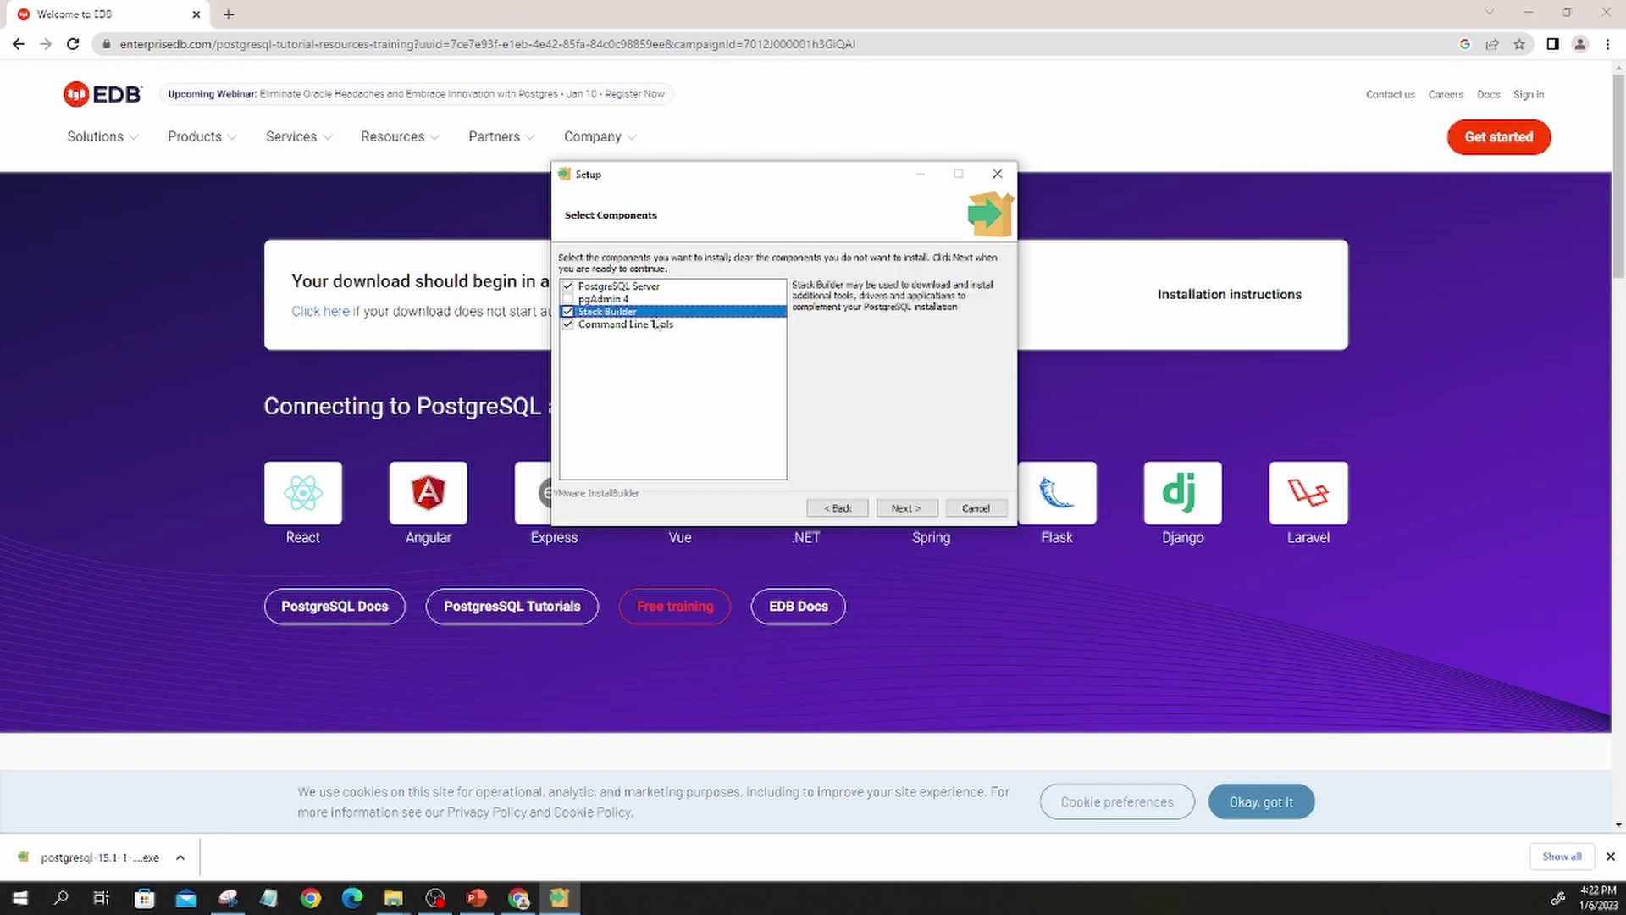
pyautogui.click(649, 327)
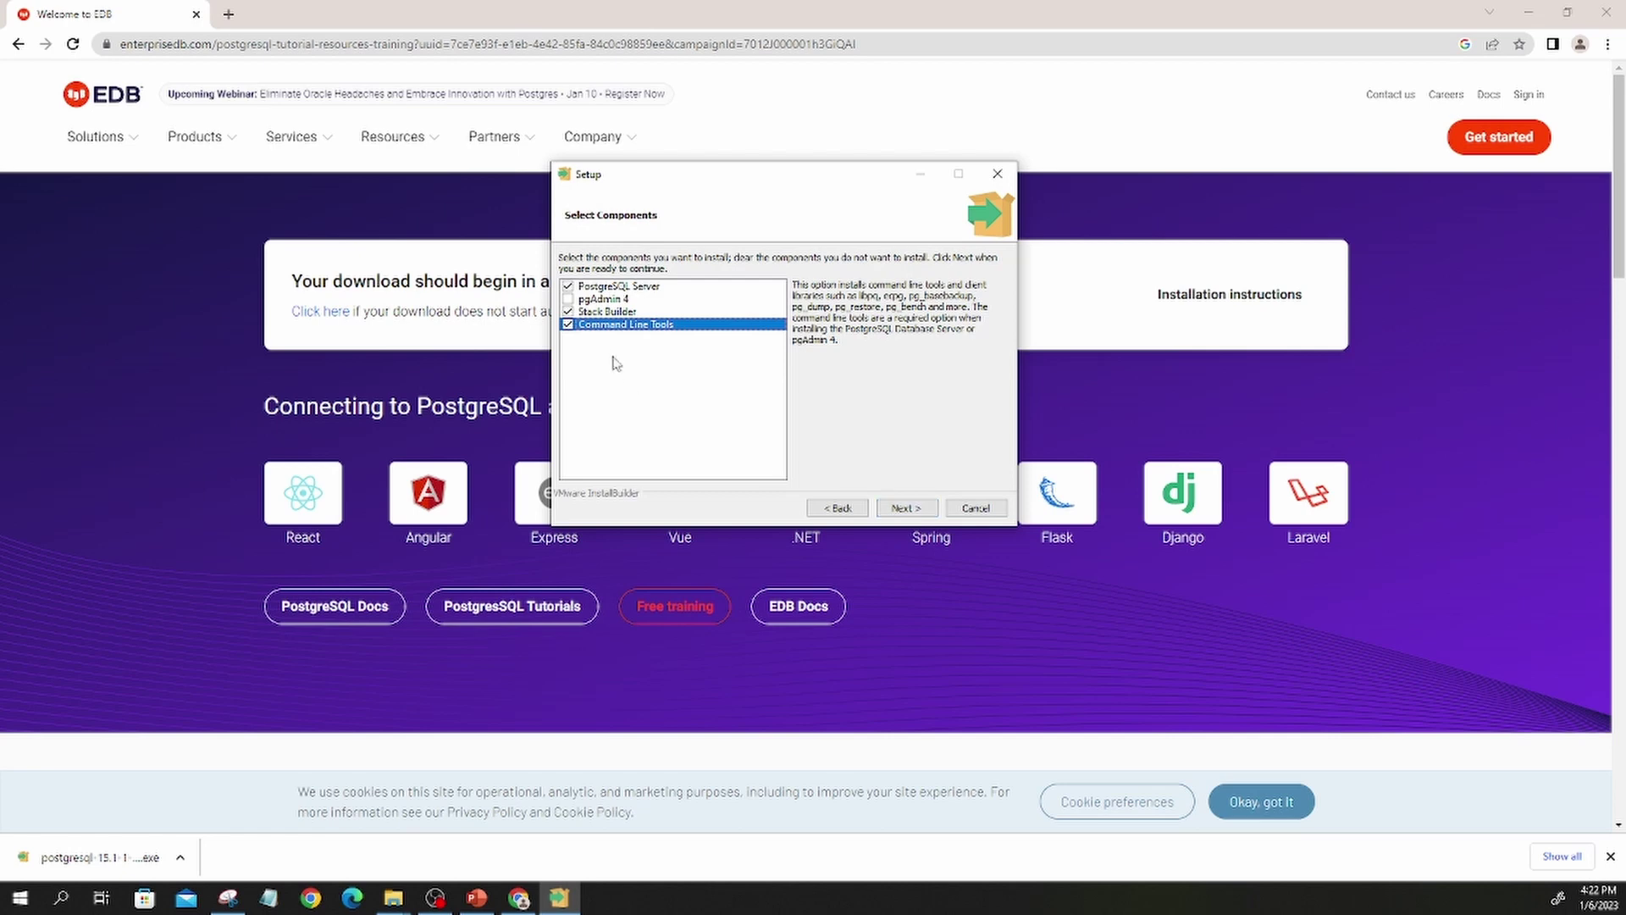
pyautogui.click(906, 508)
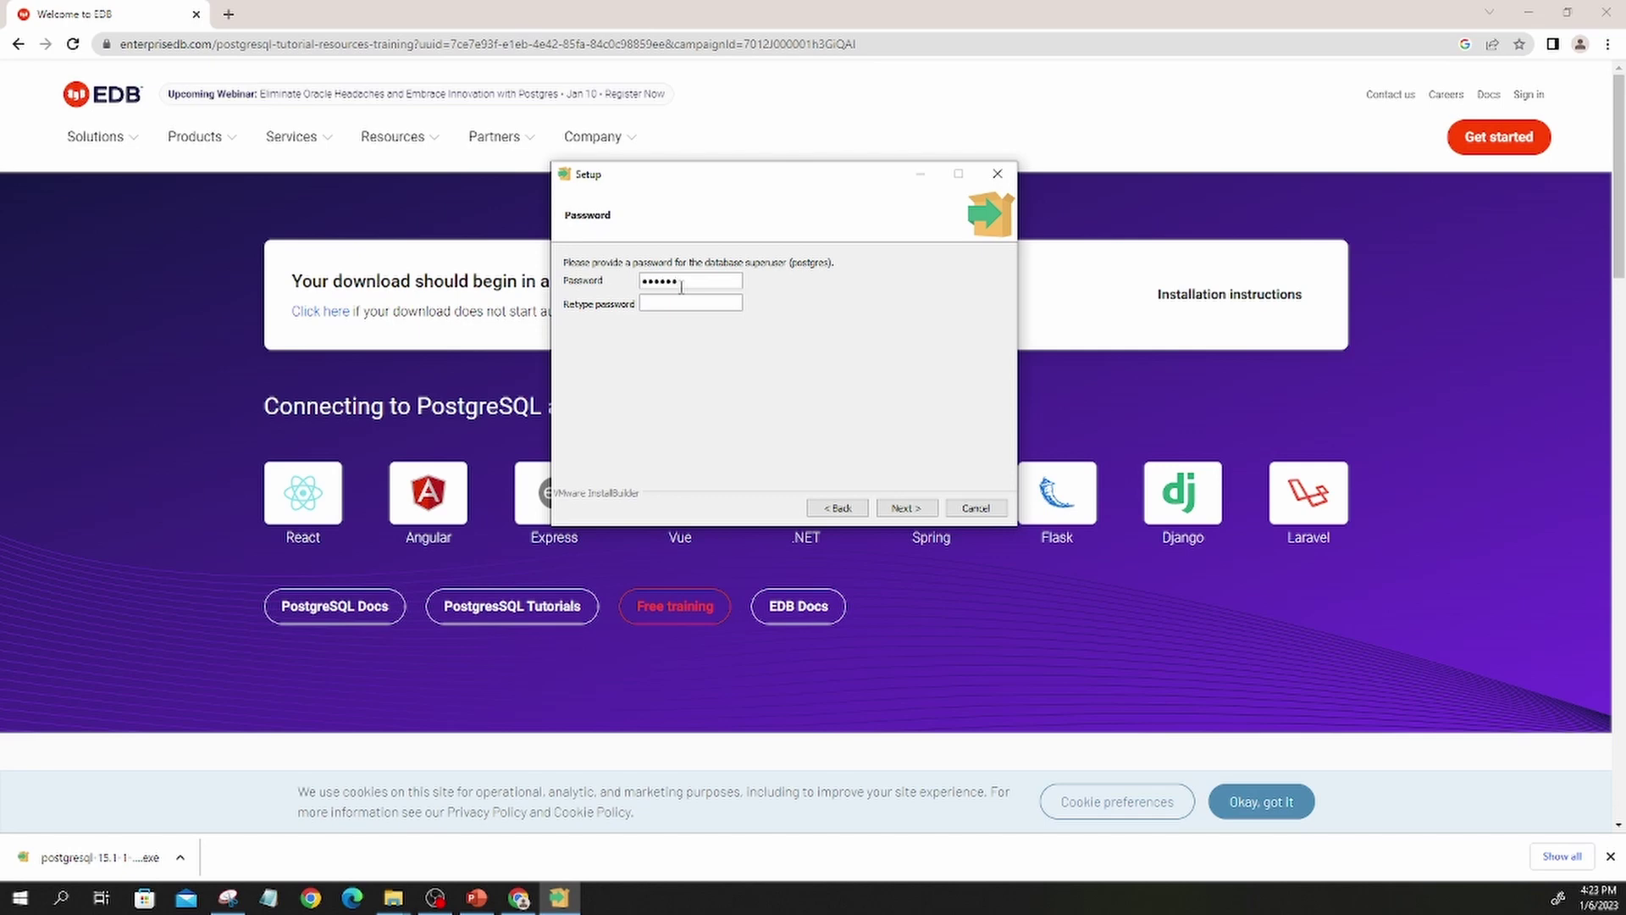
# Enter the superuser password, keep port 5432 after rechecking it, and accept the default locale.
pyautogui.click(905, 508)
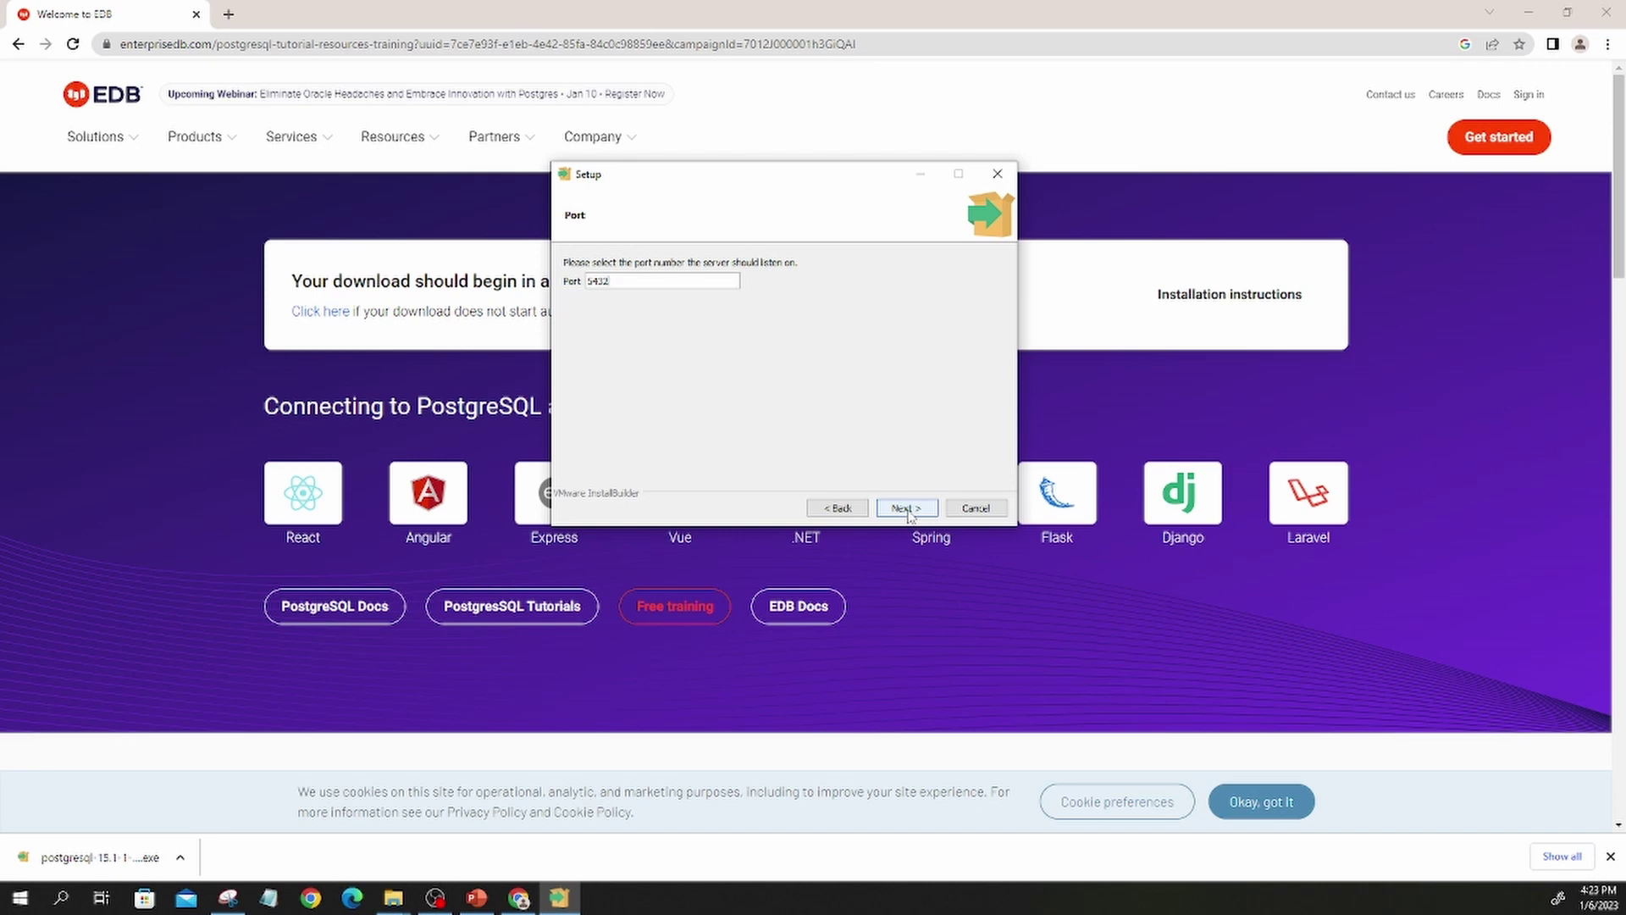
pyautogui.click(906, 509)
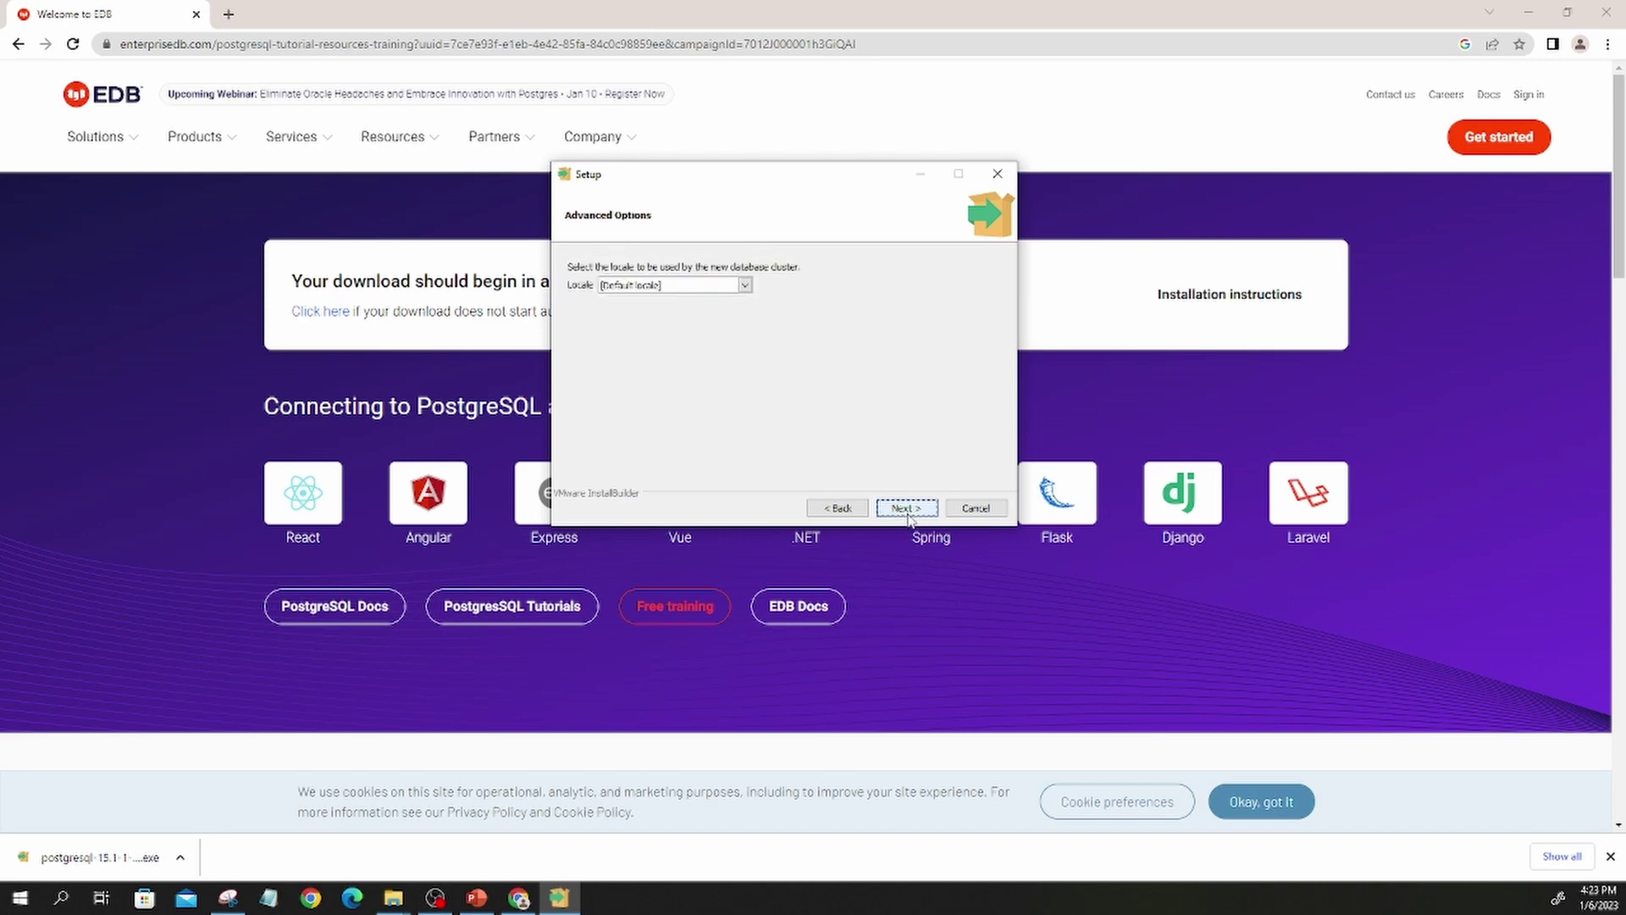
pyautogui.click(840, 509)
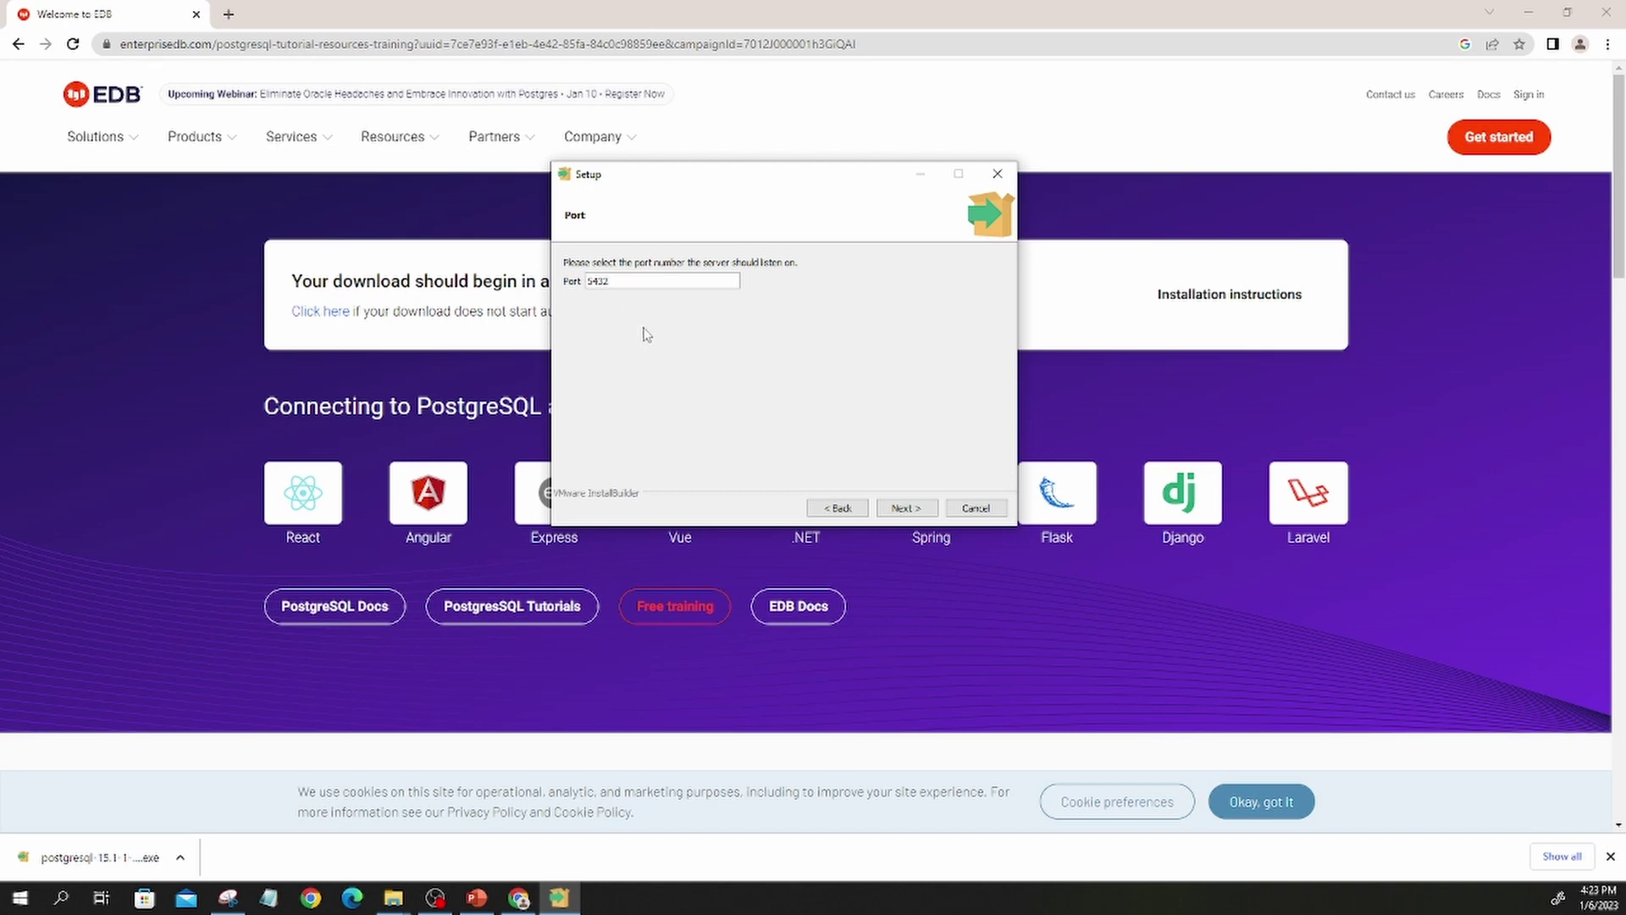
pyautogui.click(905, 510)
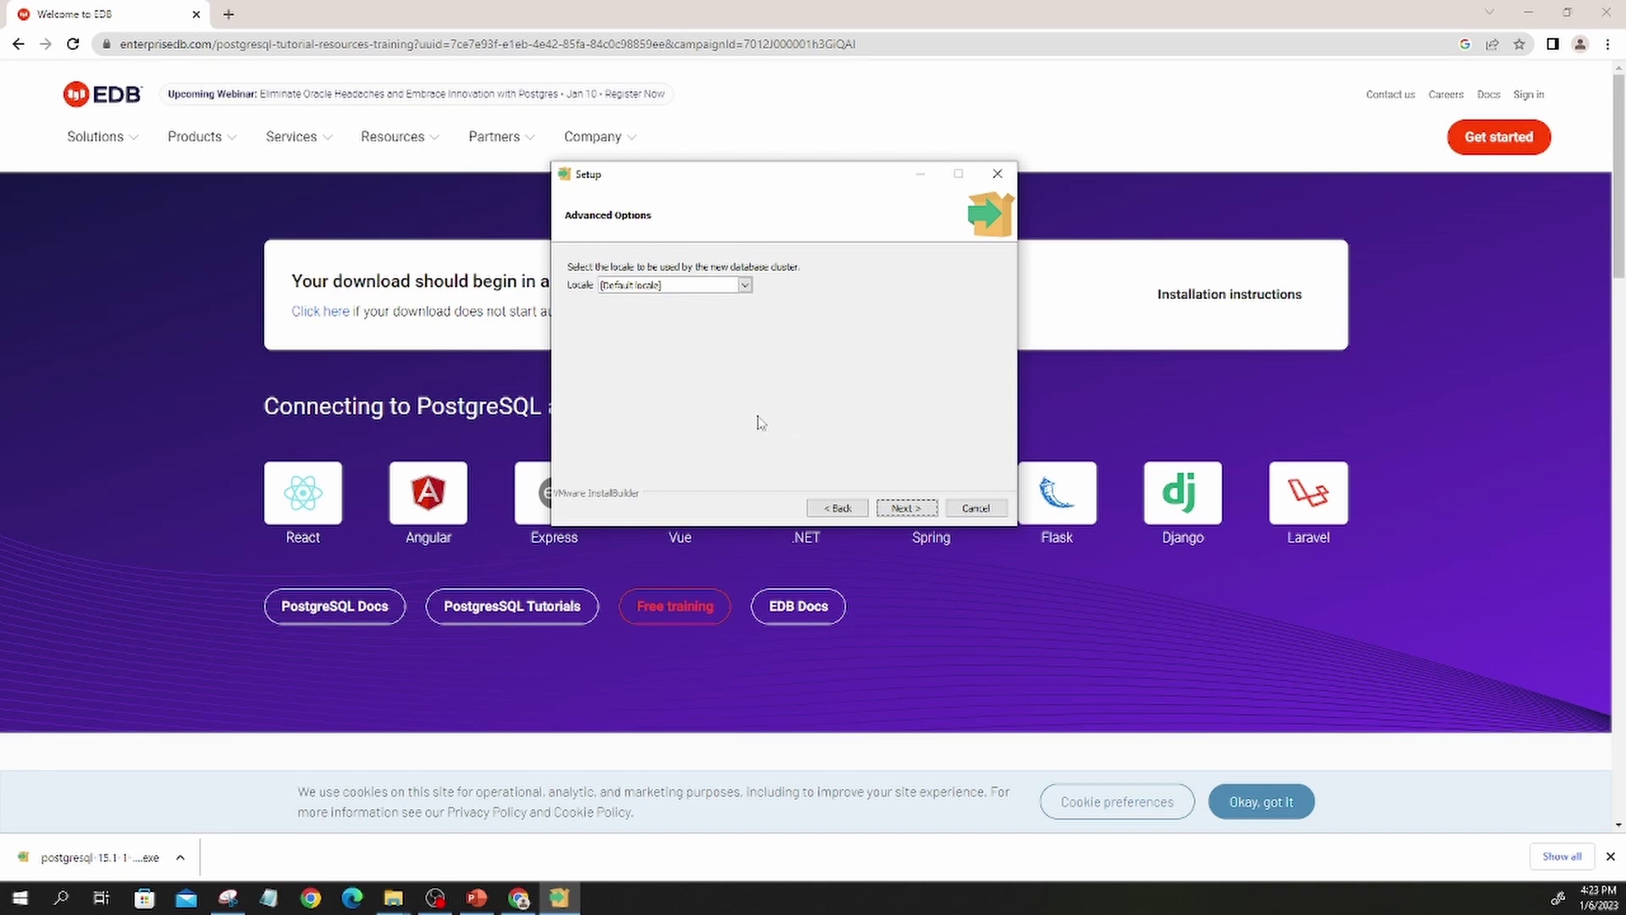
pyautogui.click(903, 513)
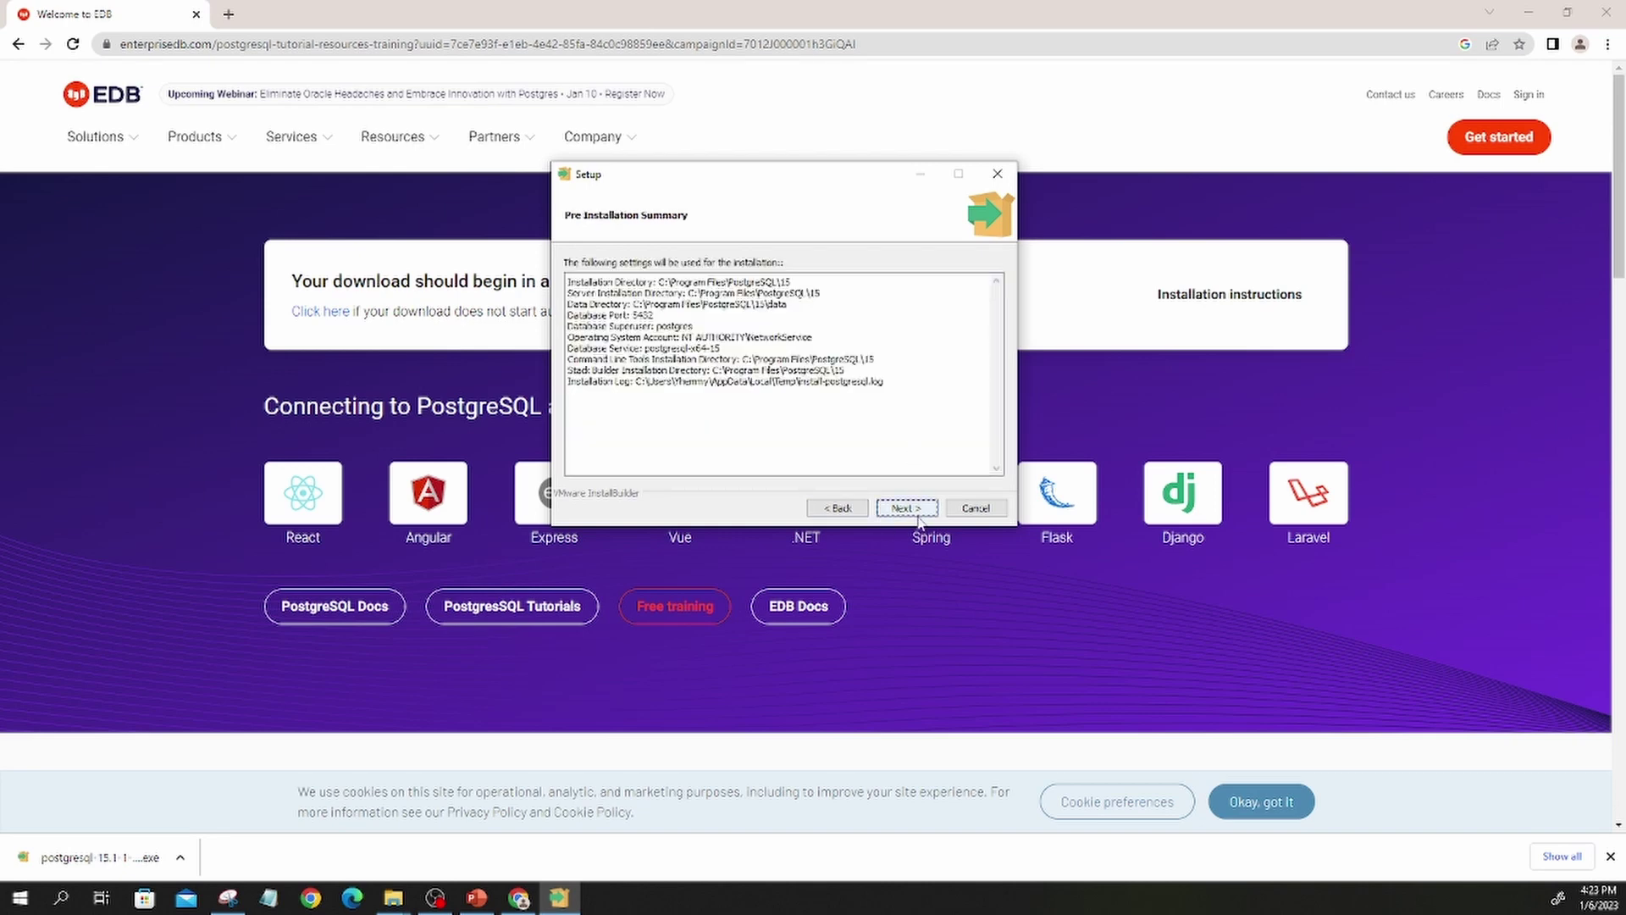
# Start the installation from the summary, then finish without launching Stack Builder.
pyautogui.click(906, 510)
pyautogui.click(906, 510)
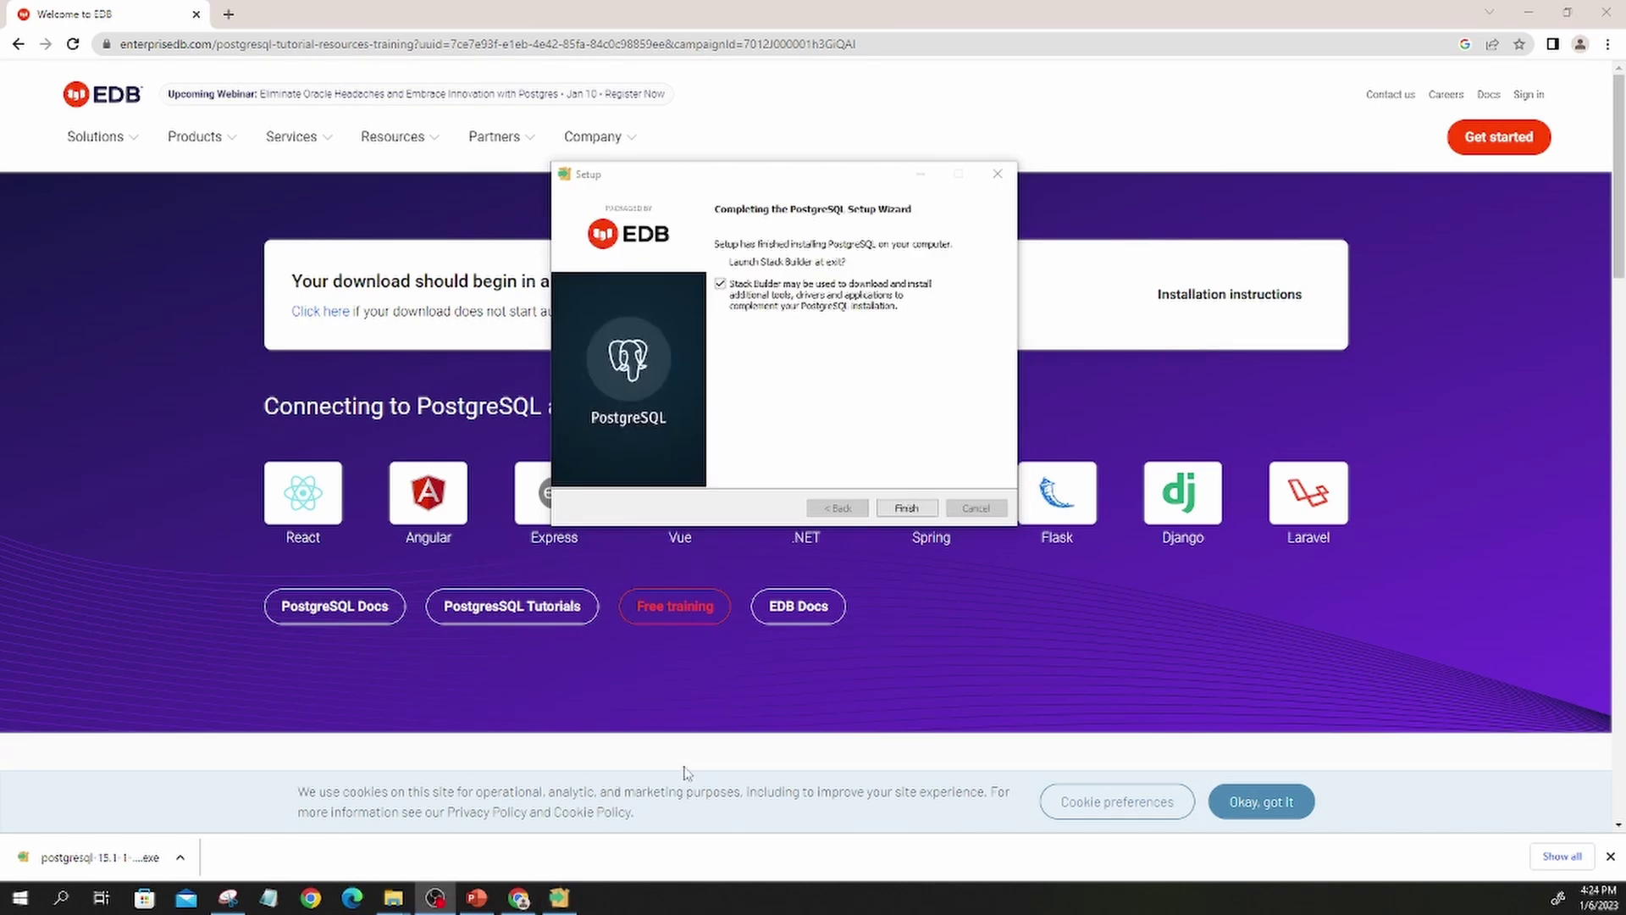
pyautogui.click(721, 285)
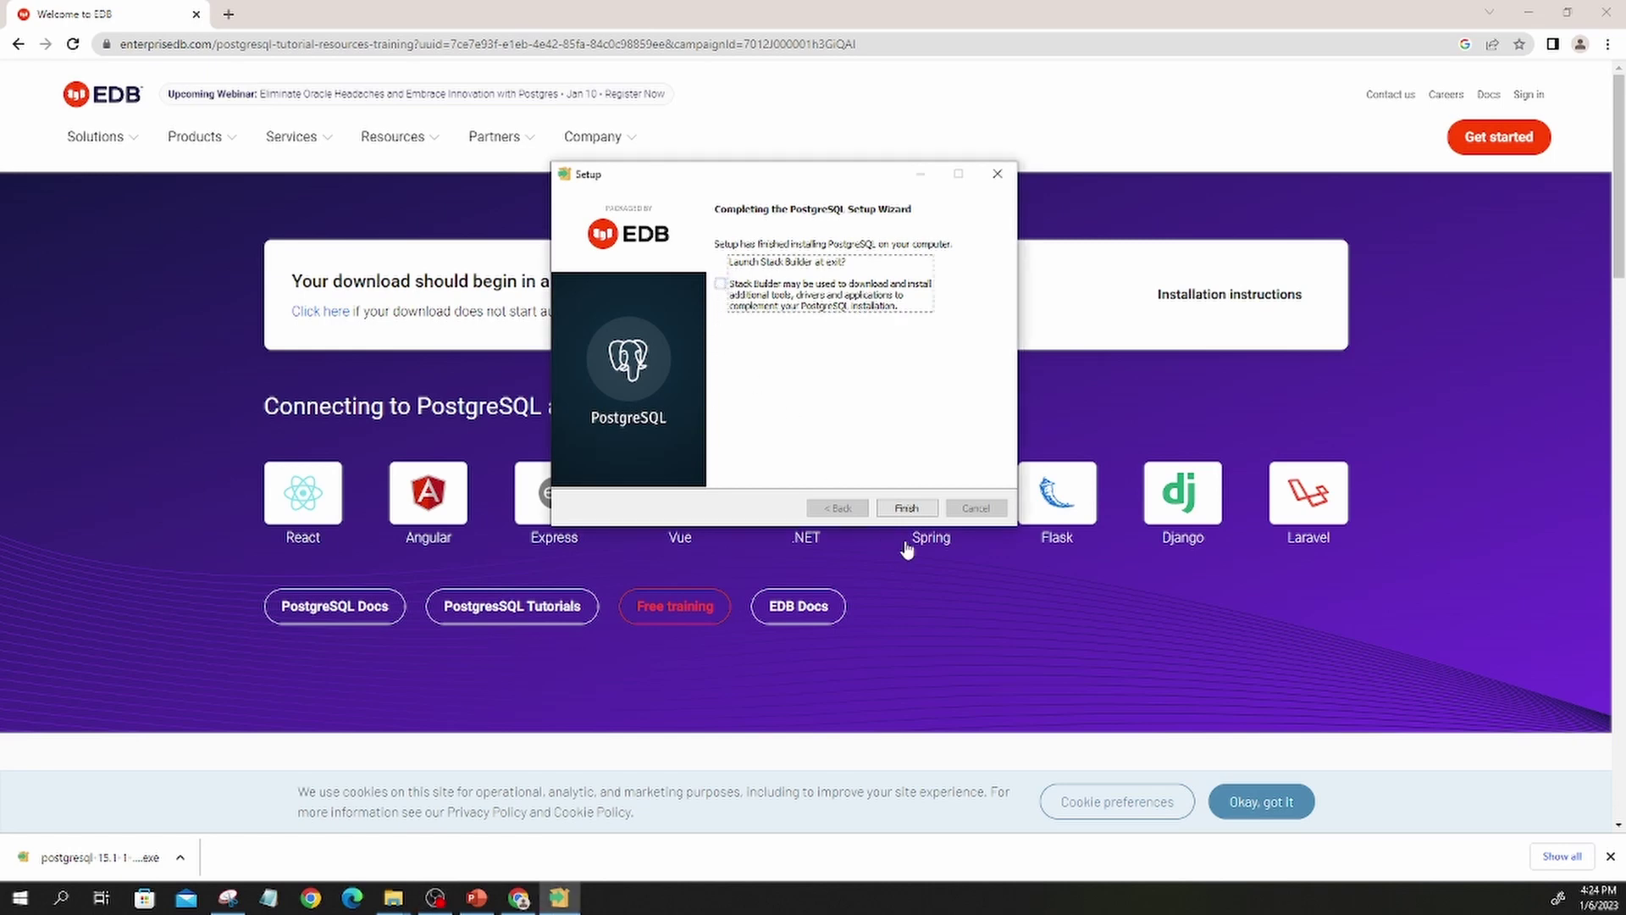
pyautogui.click(906, 508)
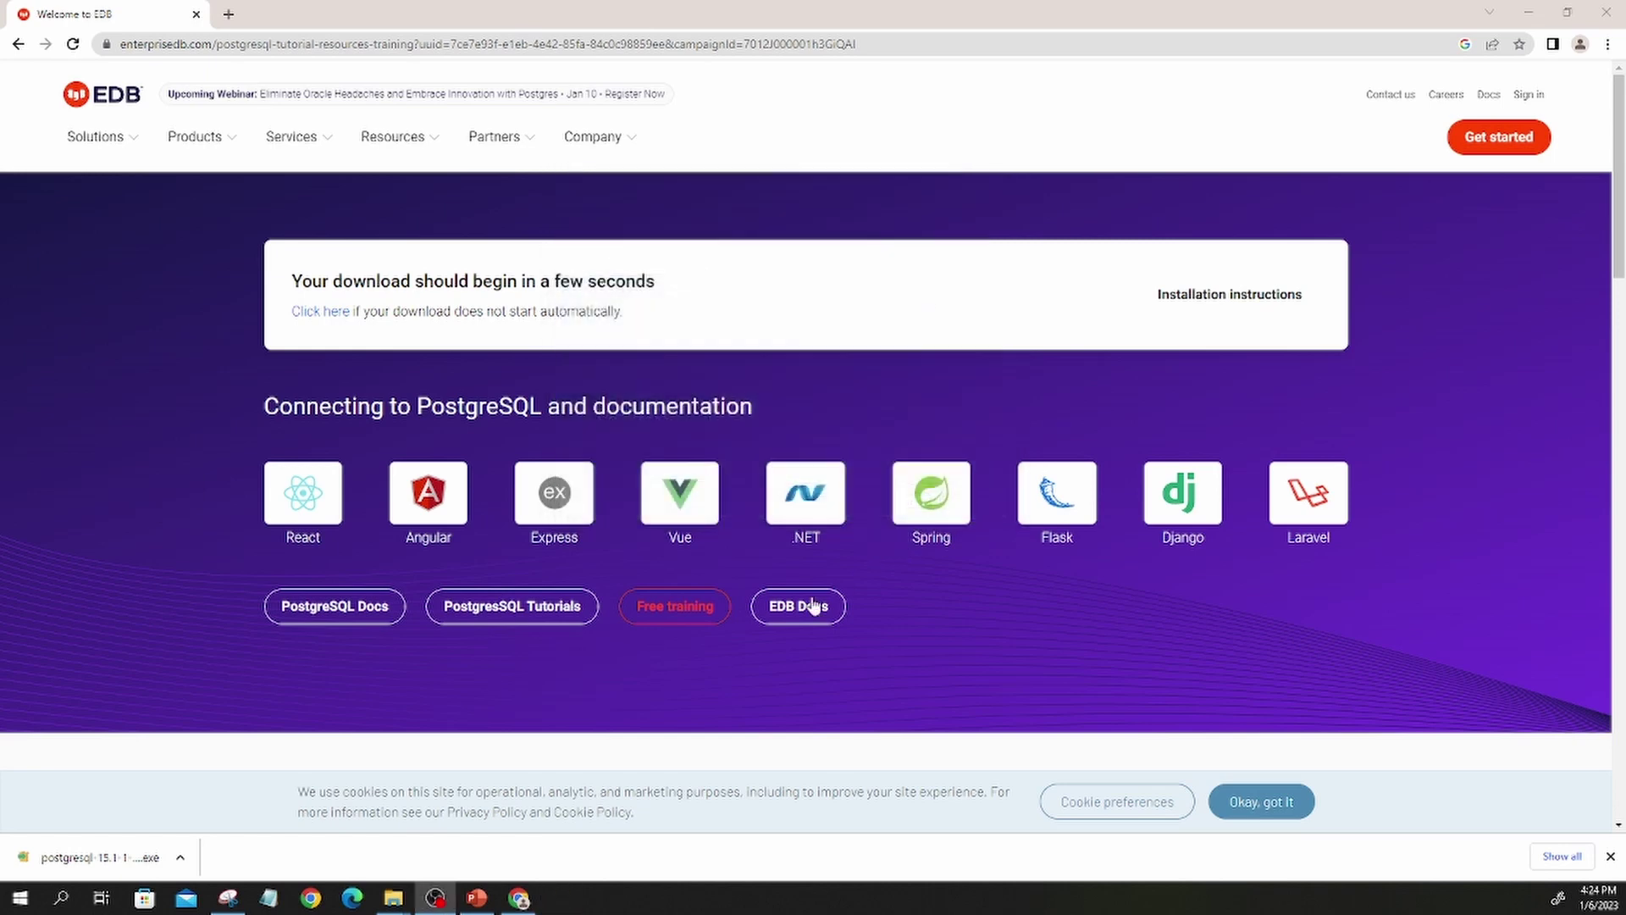
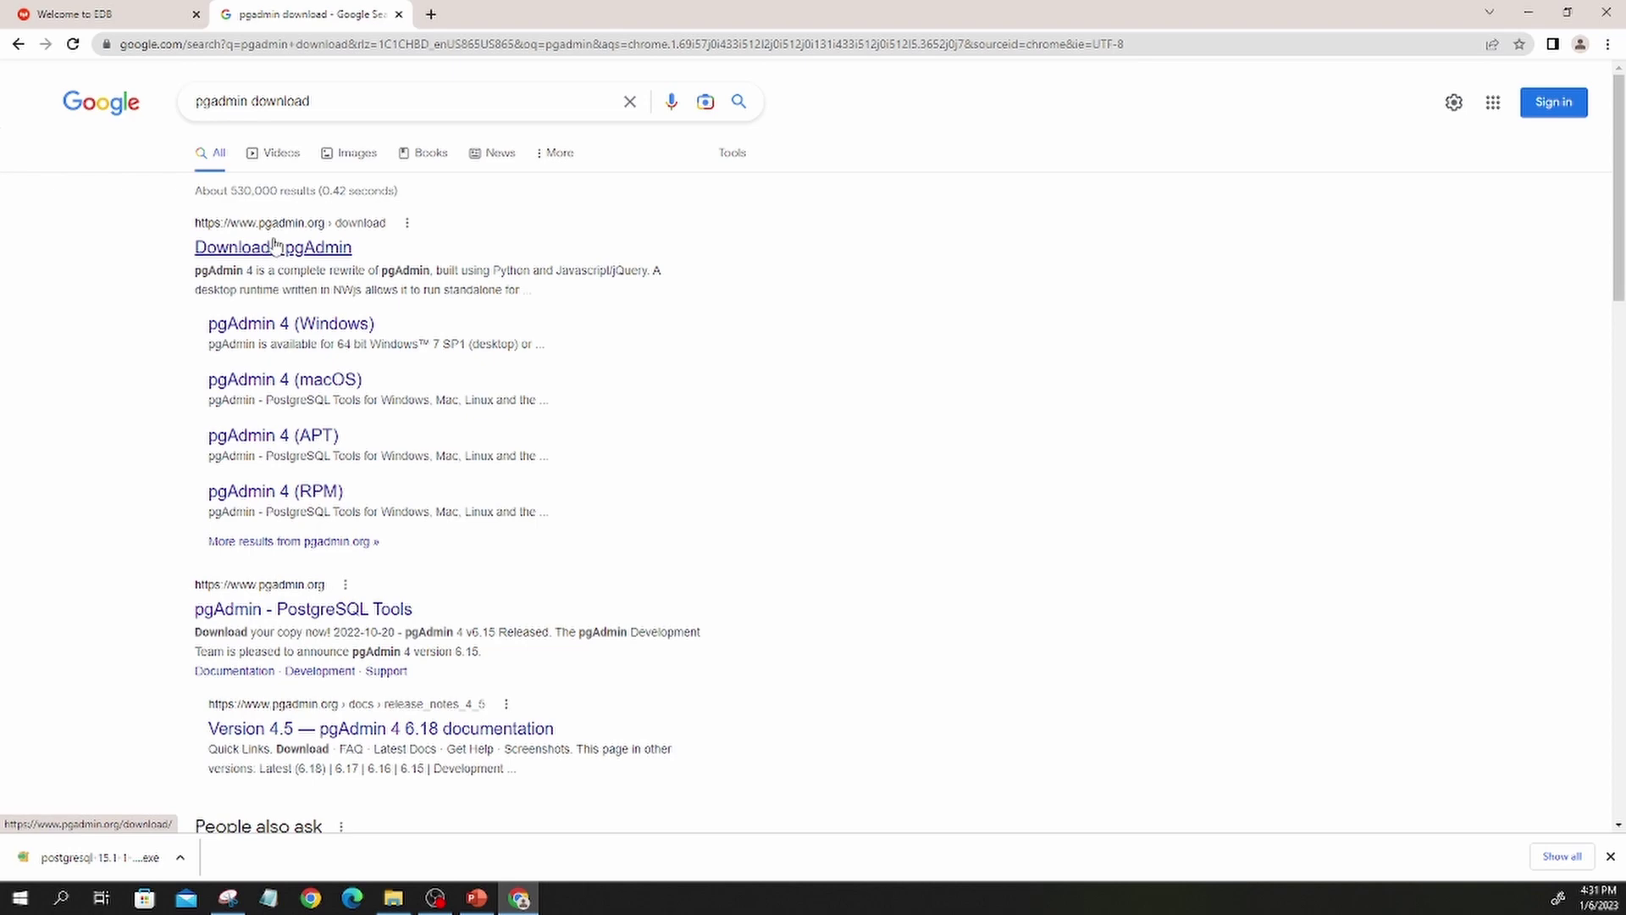
# From the Download pgAdmin page, open the Windows file listing for pgAdmin 4 v6.18.
pyautogui.click(269, 252)
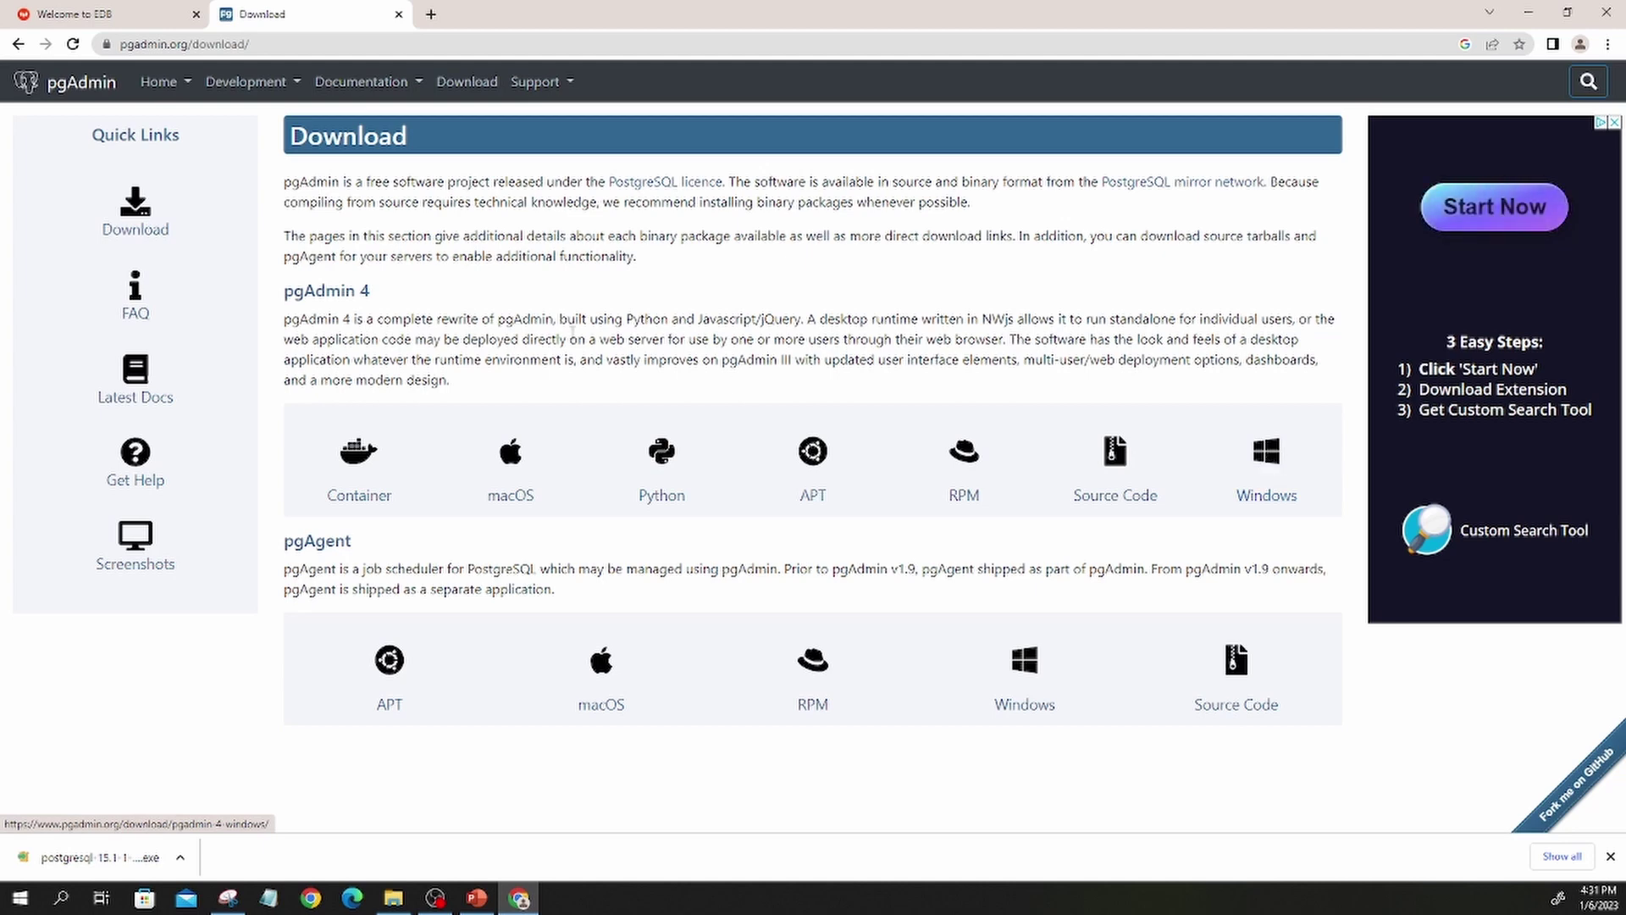
pyautogui.moveTo(377, 292); pyautogui.dragTo(289, 294)
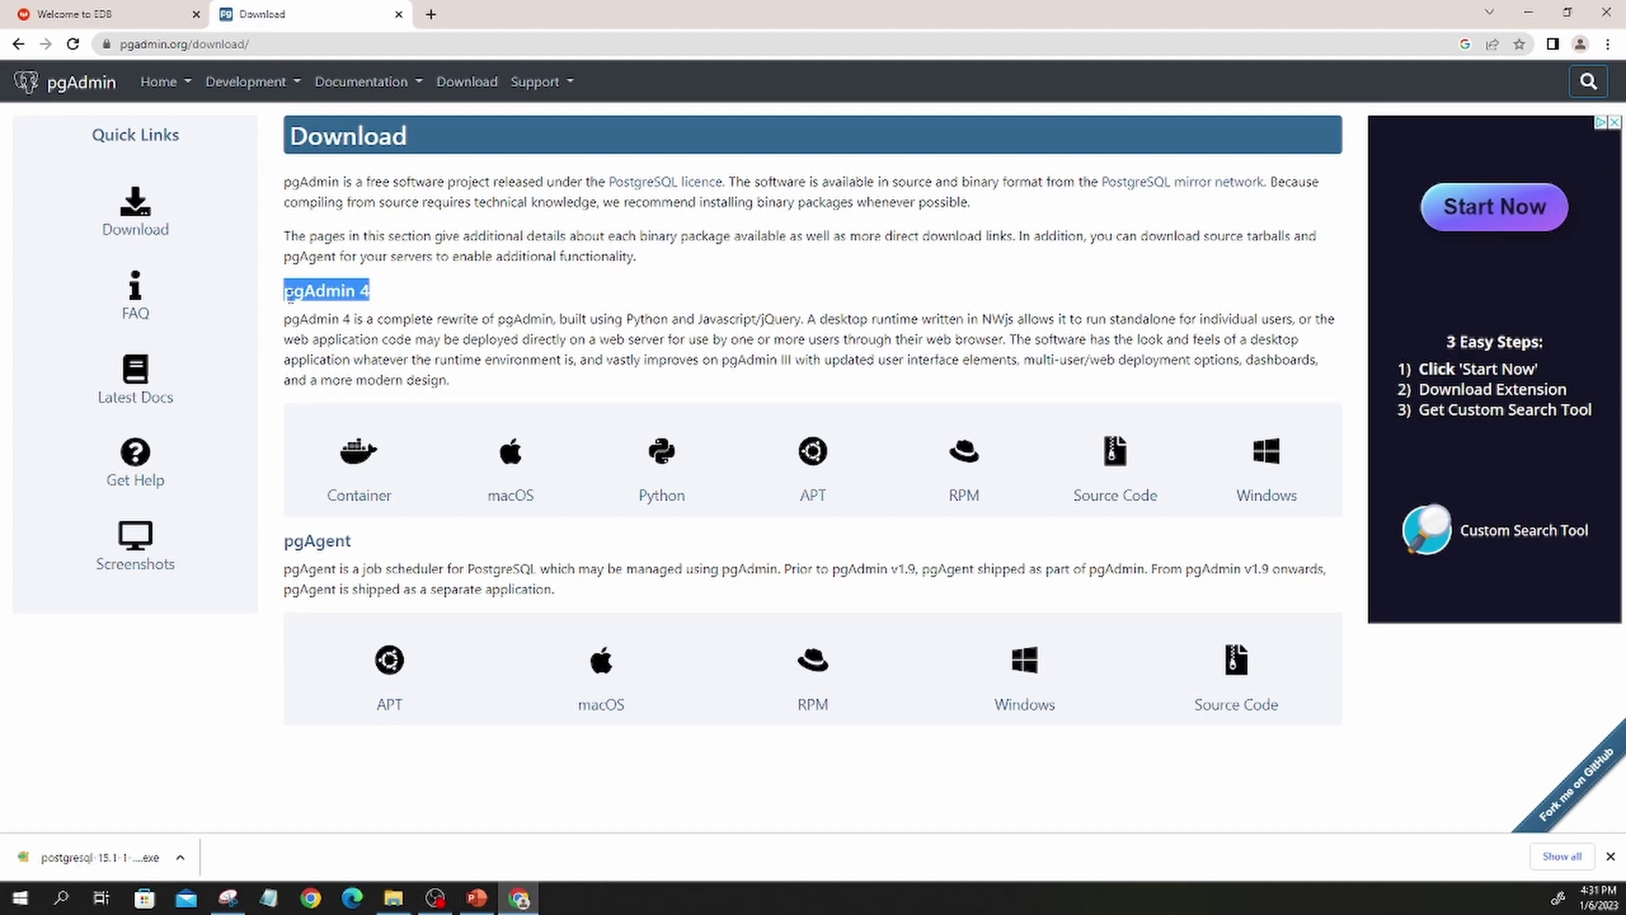
pyautogui.click(1267, 500)
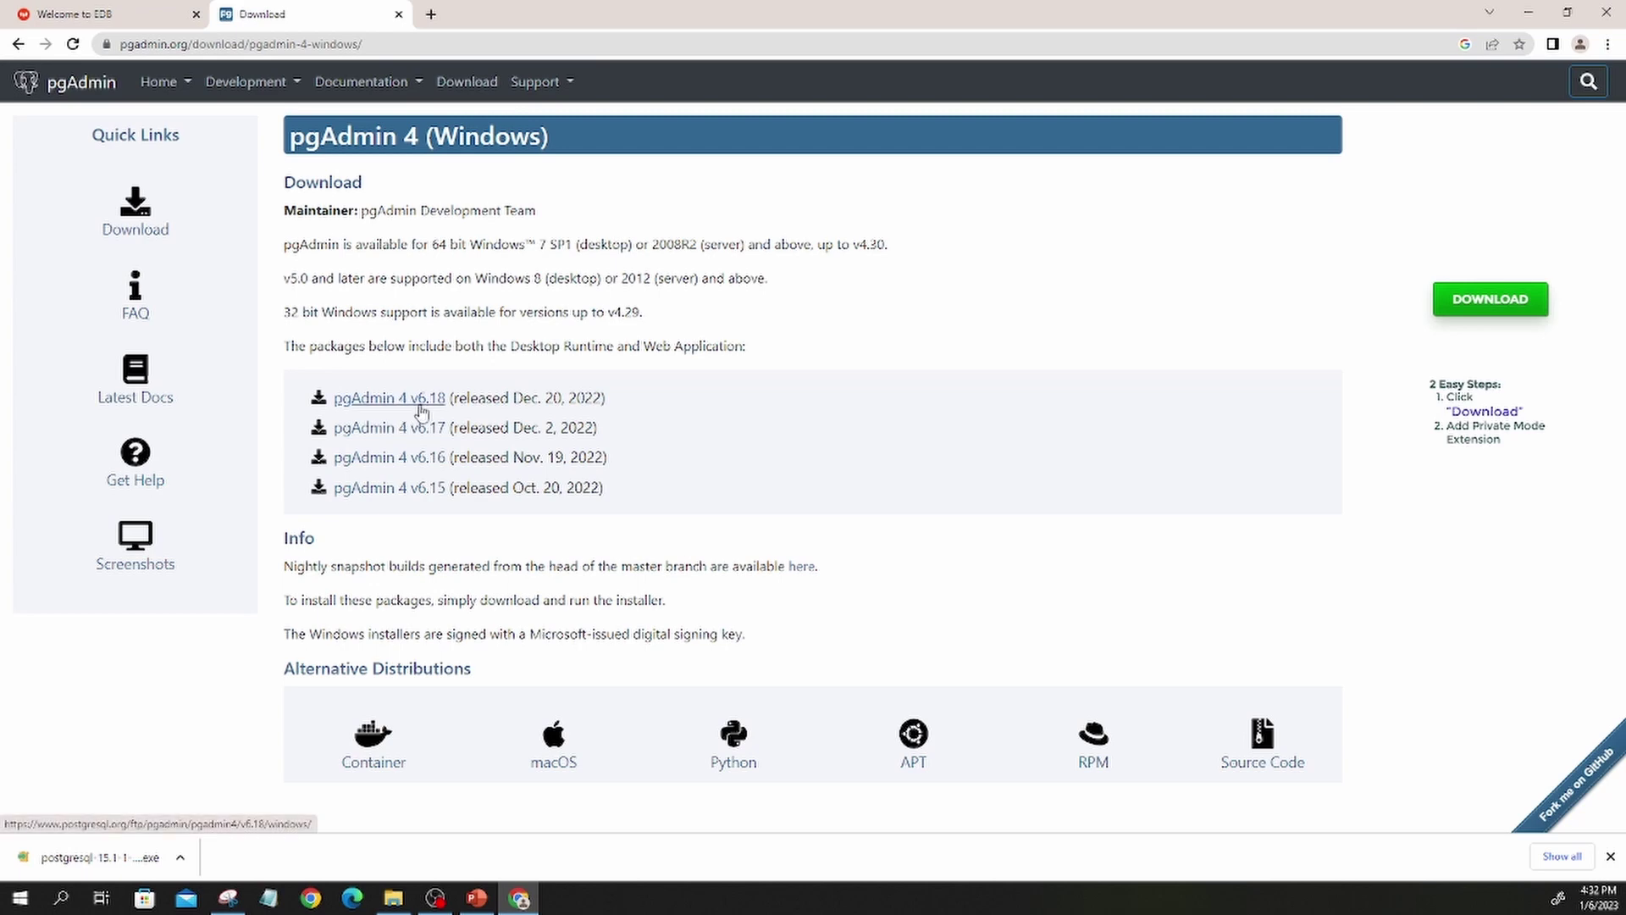
pyautogui.click(398, 407)
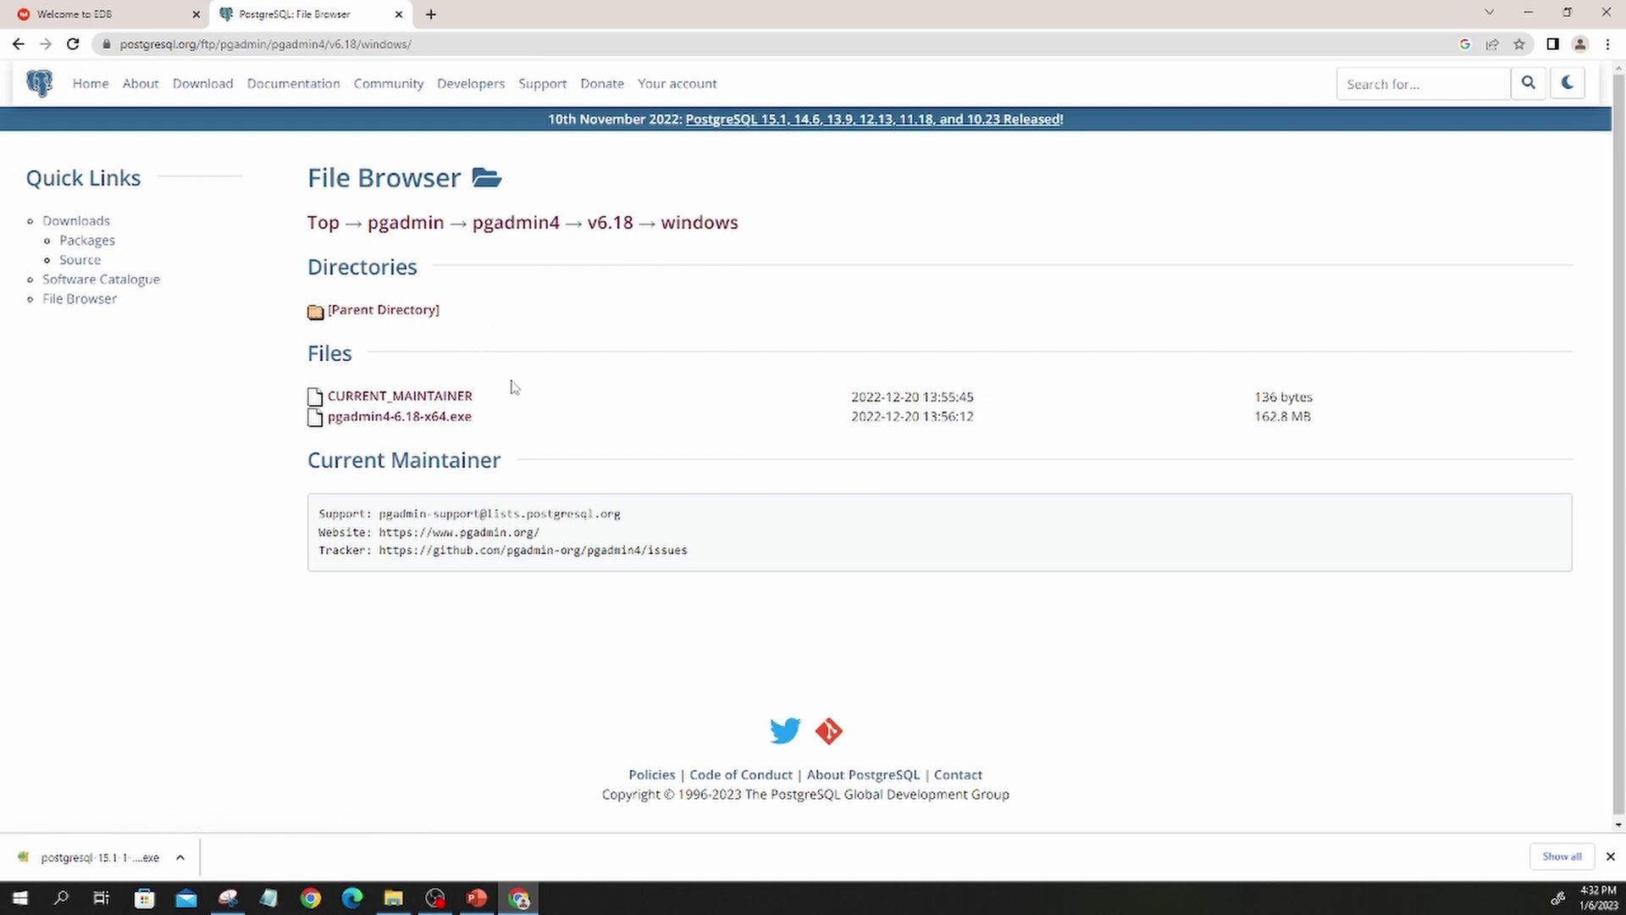
# Download pgadmin4-6.18-x64.exe (162.8 MB) and show it in the Downloads folder.
pyautogui.click(410, 428)
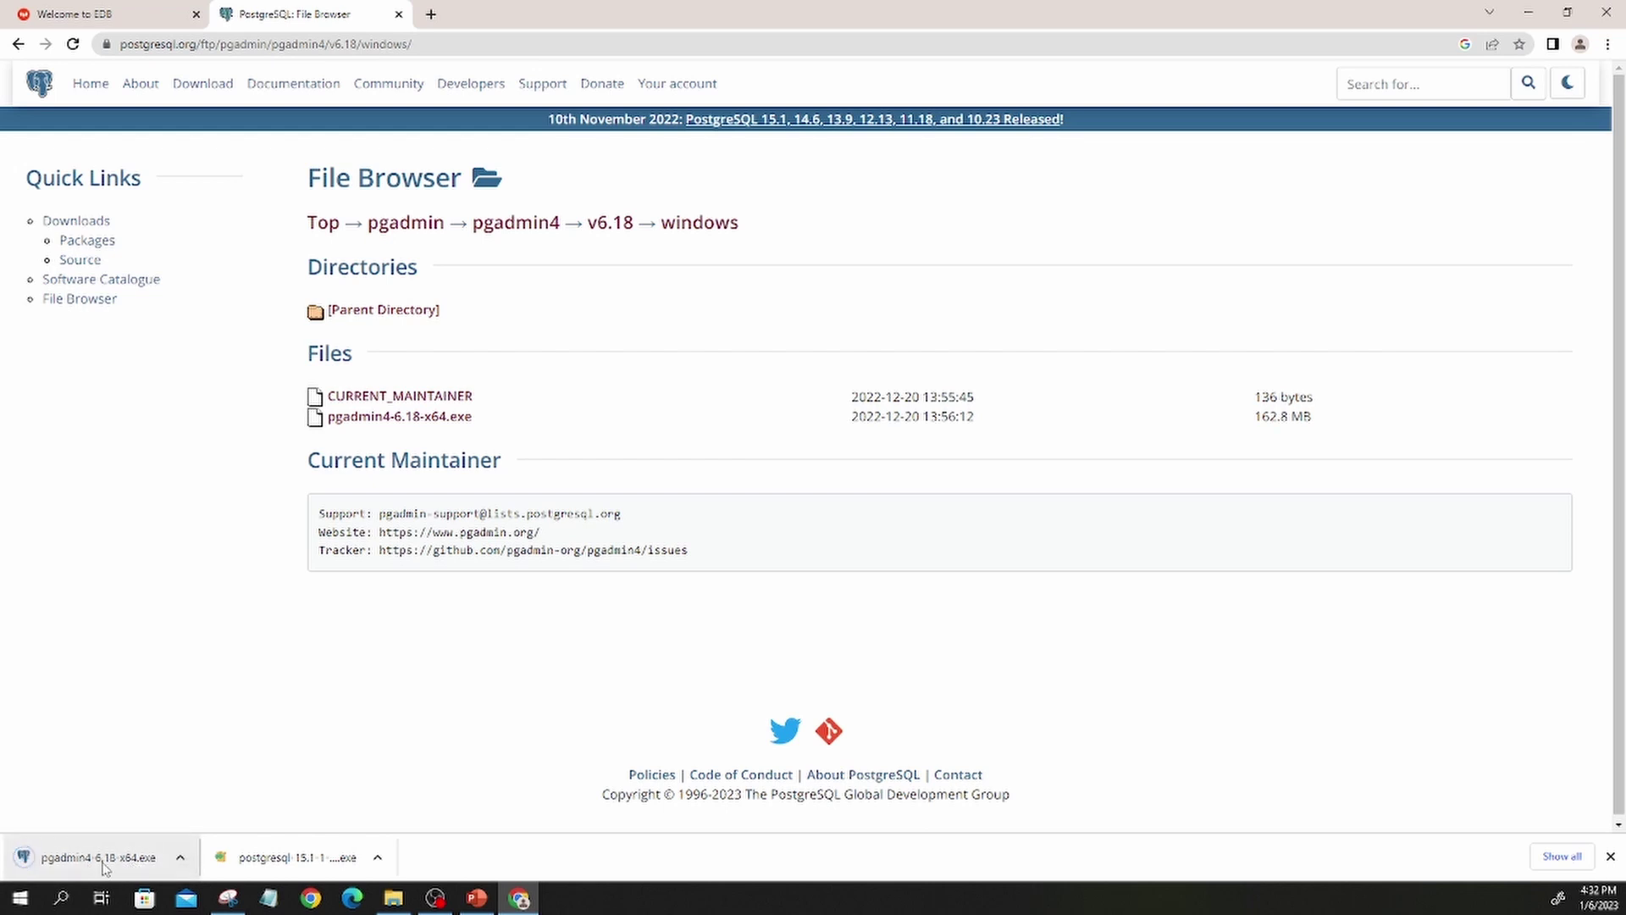
pyautogui.click(179, 865)
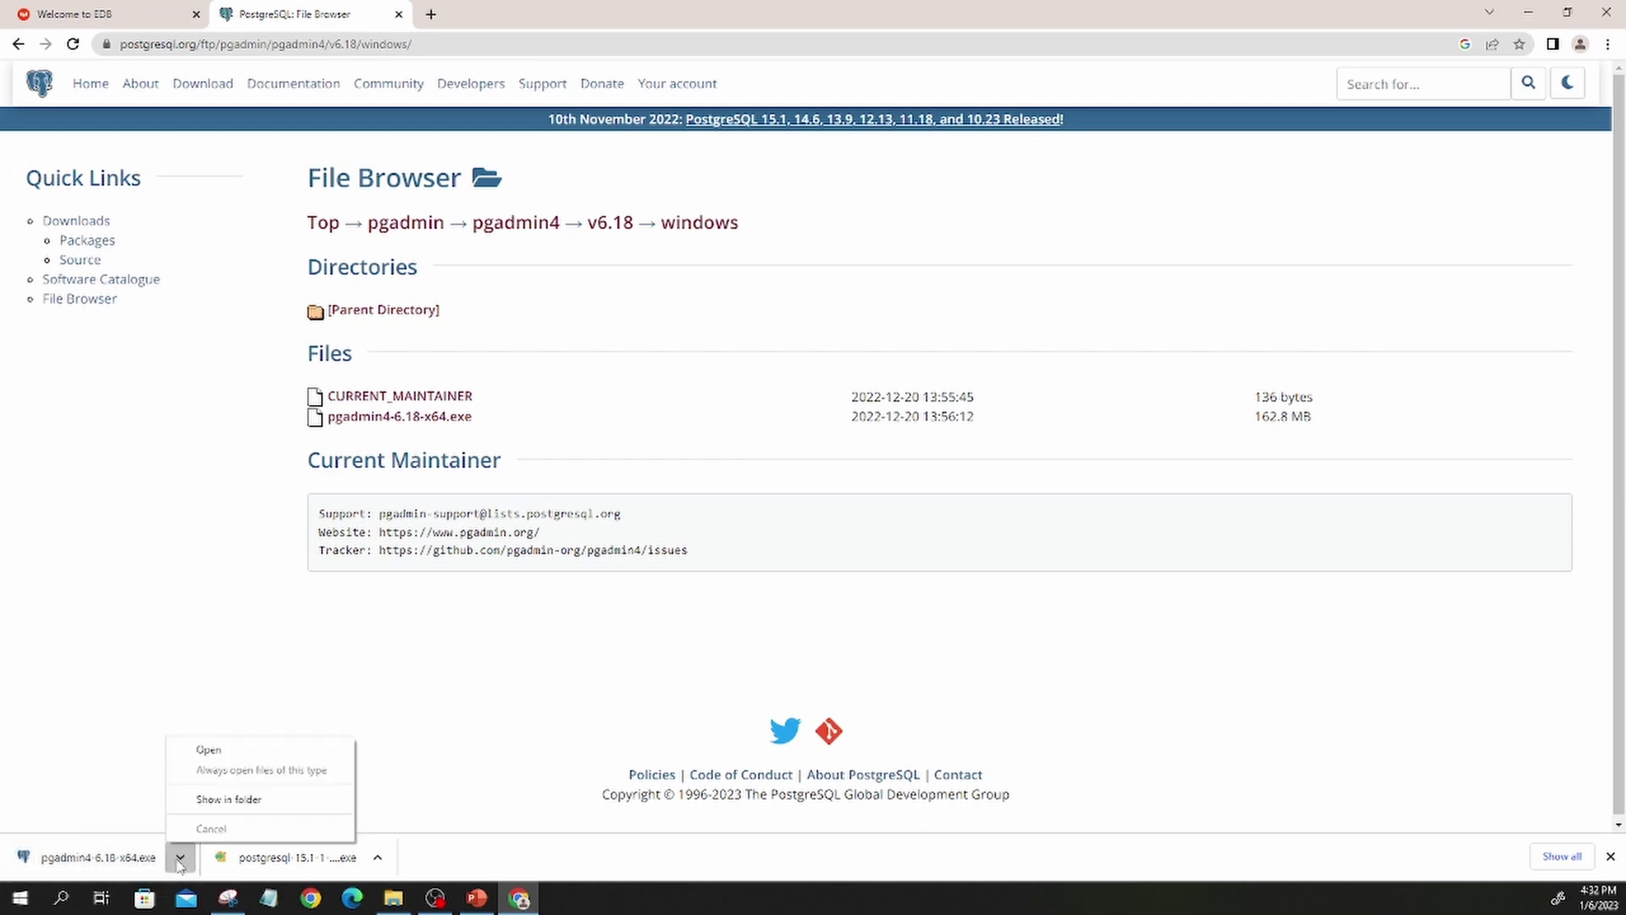
pyautogui.click(211, 807)
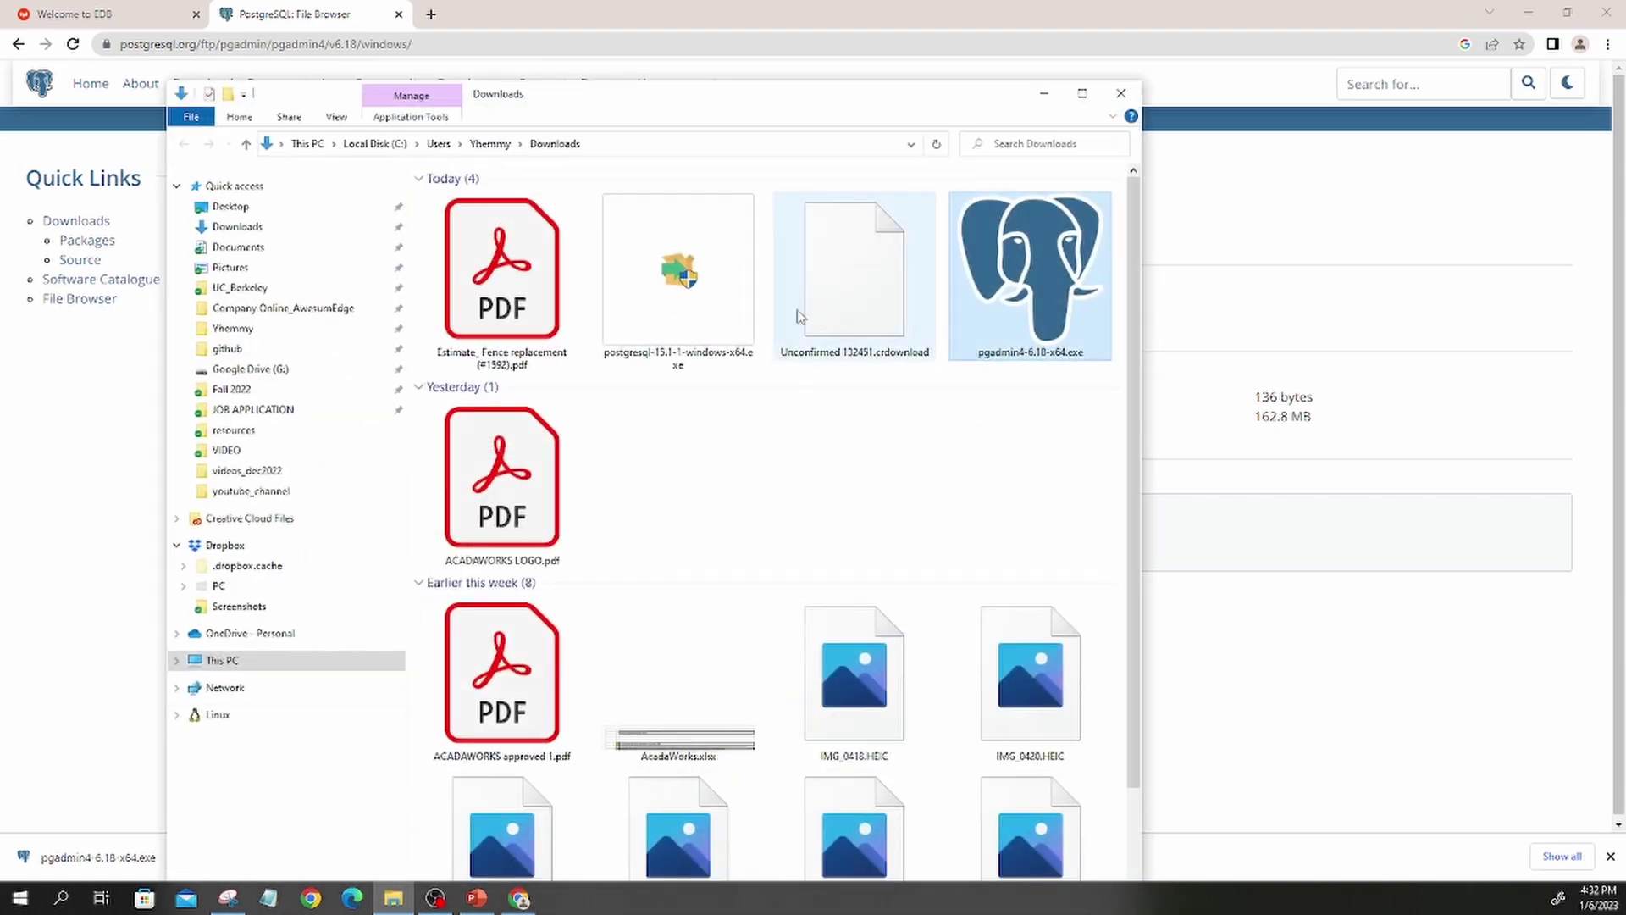
# Run pgadmin4-6.18-x64.exe from the Downloads folder and minimize the Explorer window.
pyautogui.click(490, 144)
pyautogui.click(237, 227)
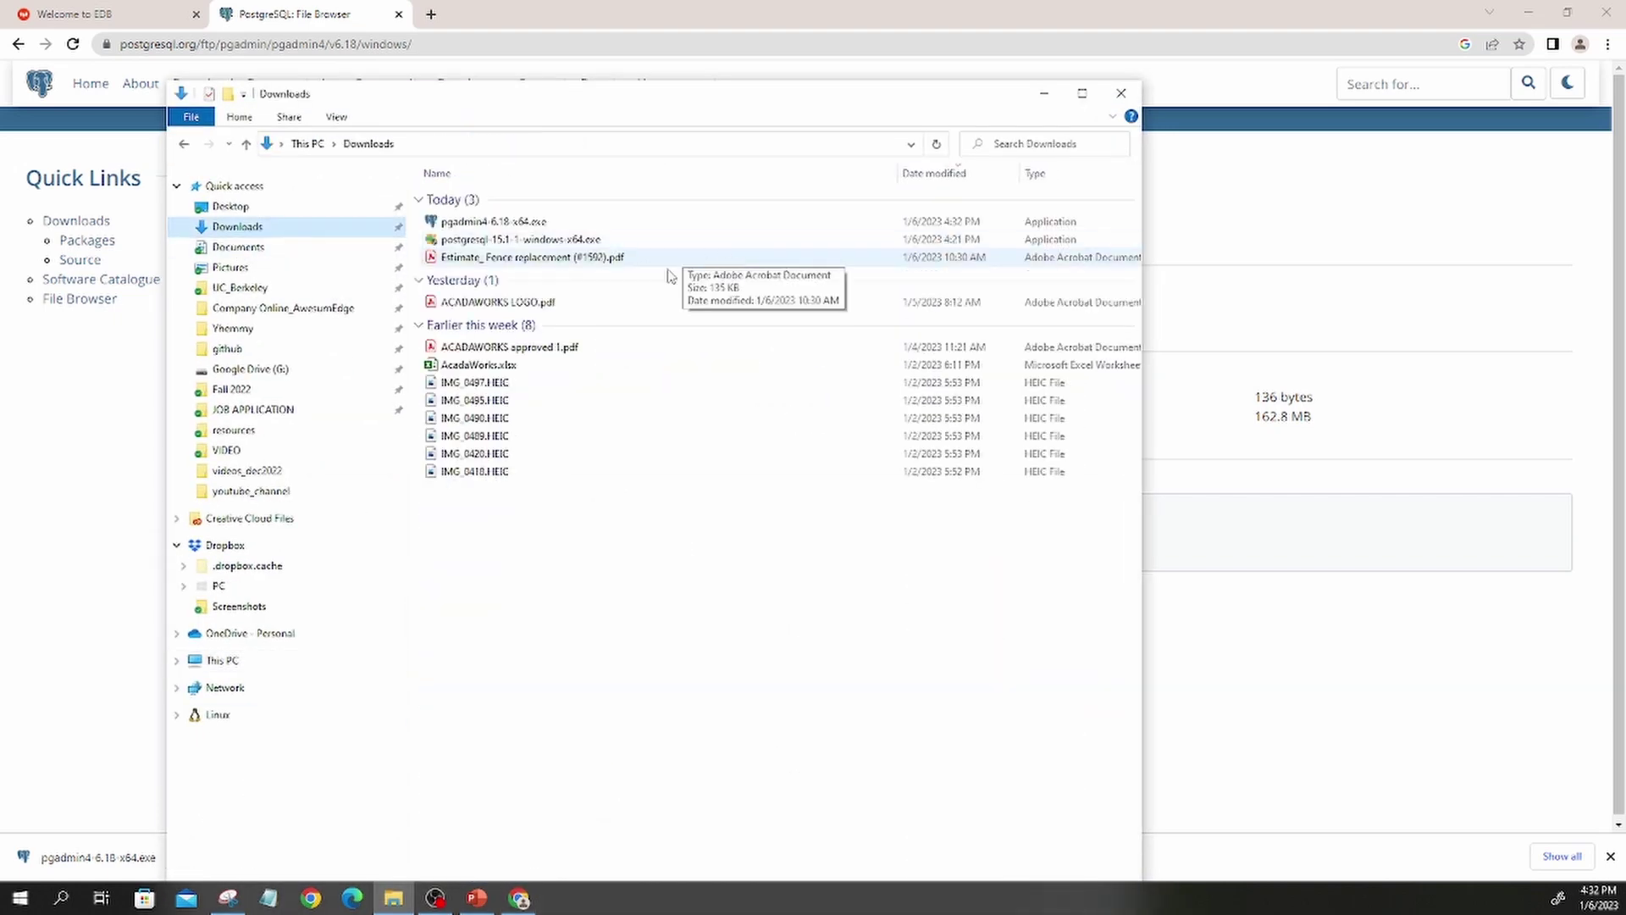
pyautogui.doubleClick(493, 224)
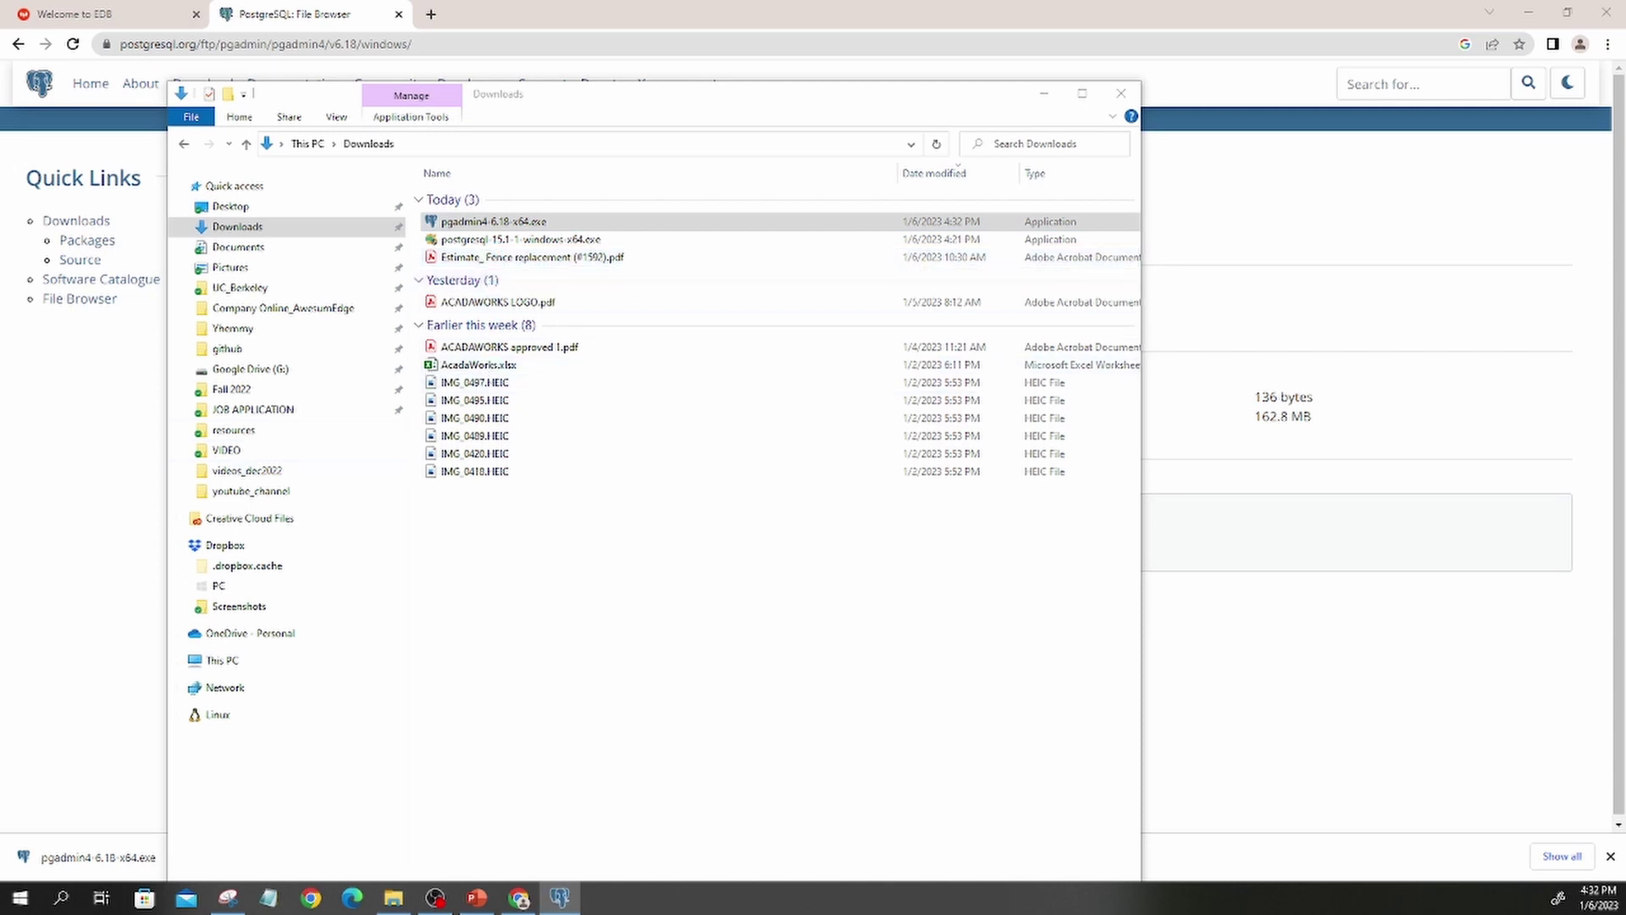
pyautogui.click(1044, 100)
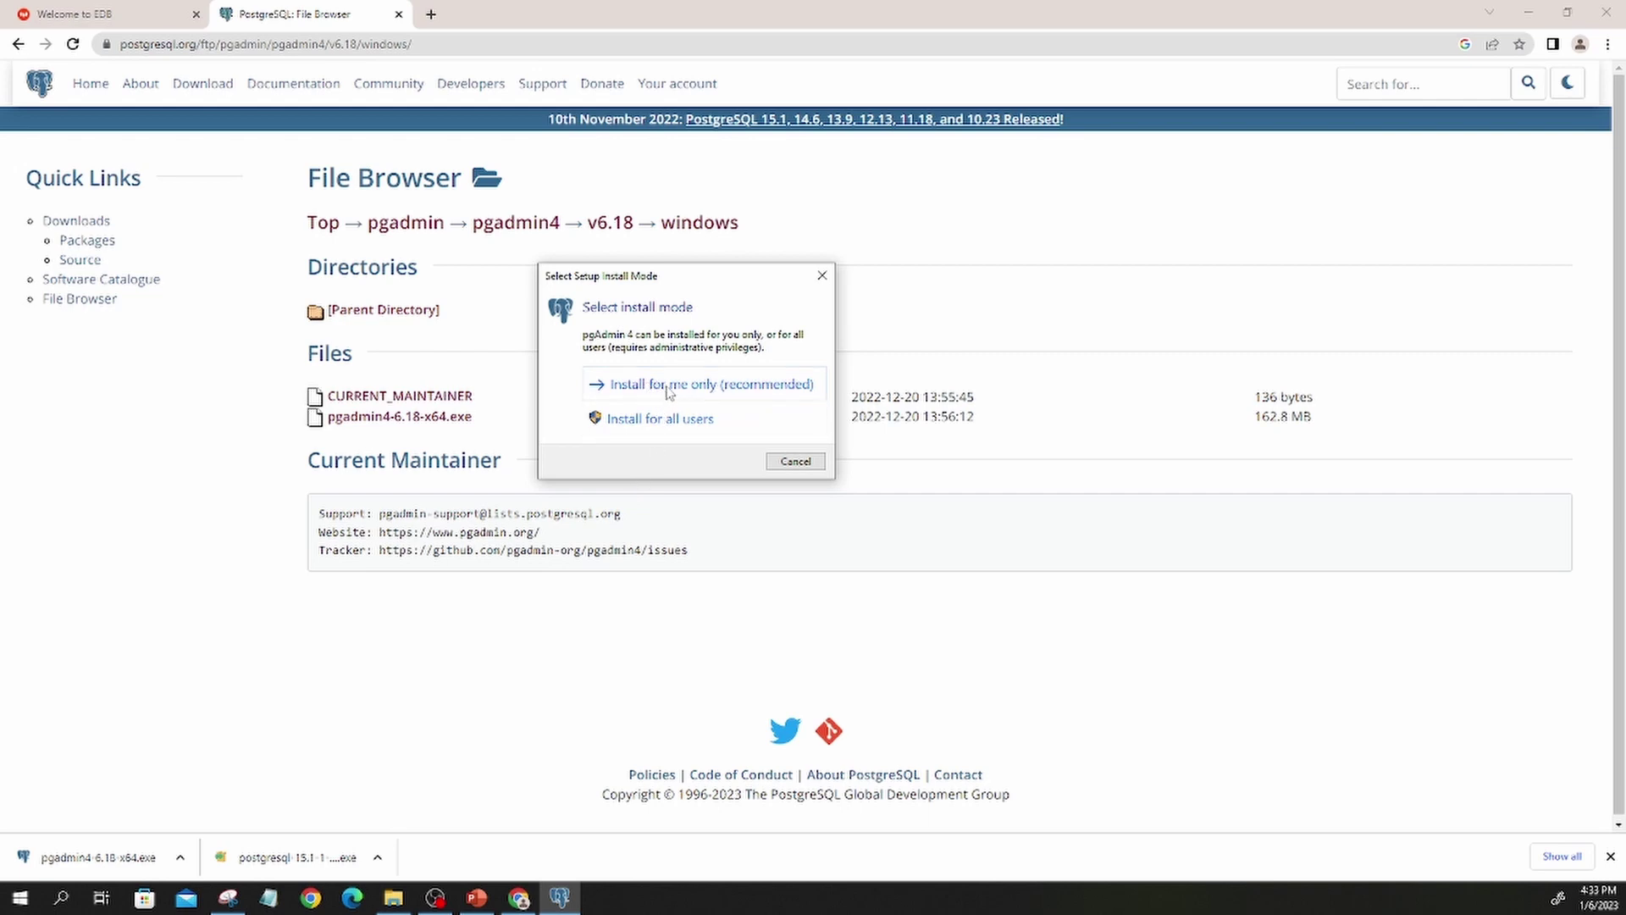
# Install pgAdmin 4 for me only, accepting the license, default location and Start Menu folder.
pyautogui.click(661, 387)
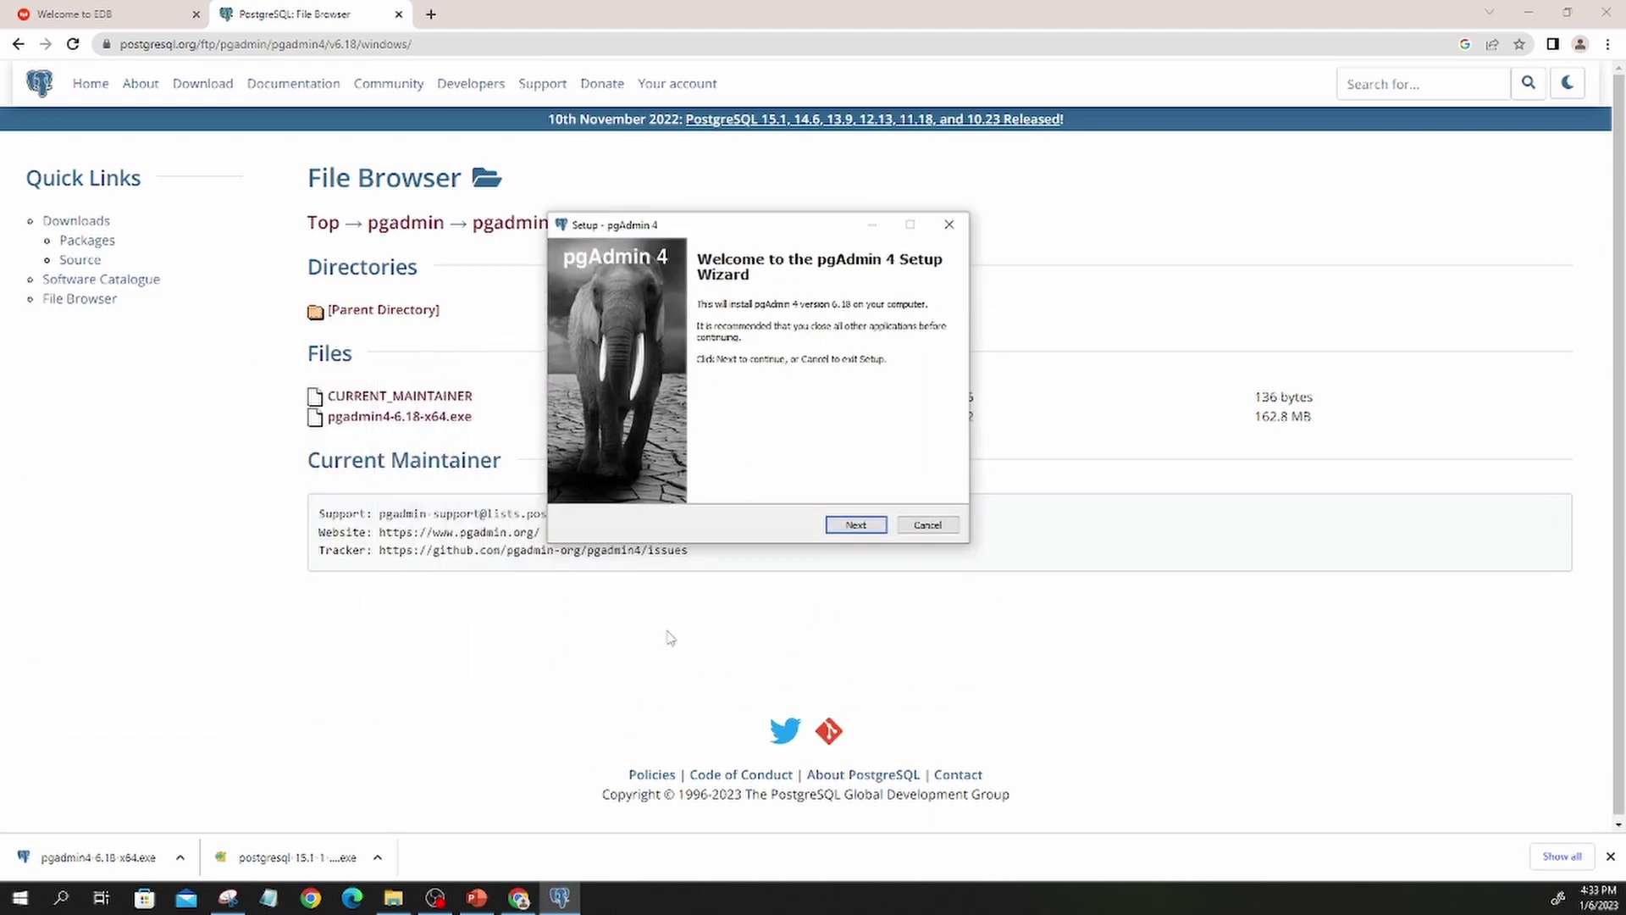
pyautogui.click(840, 531)
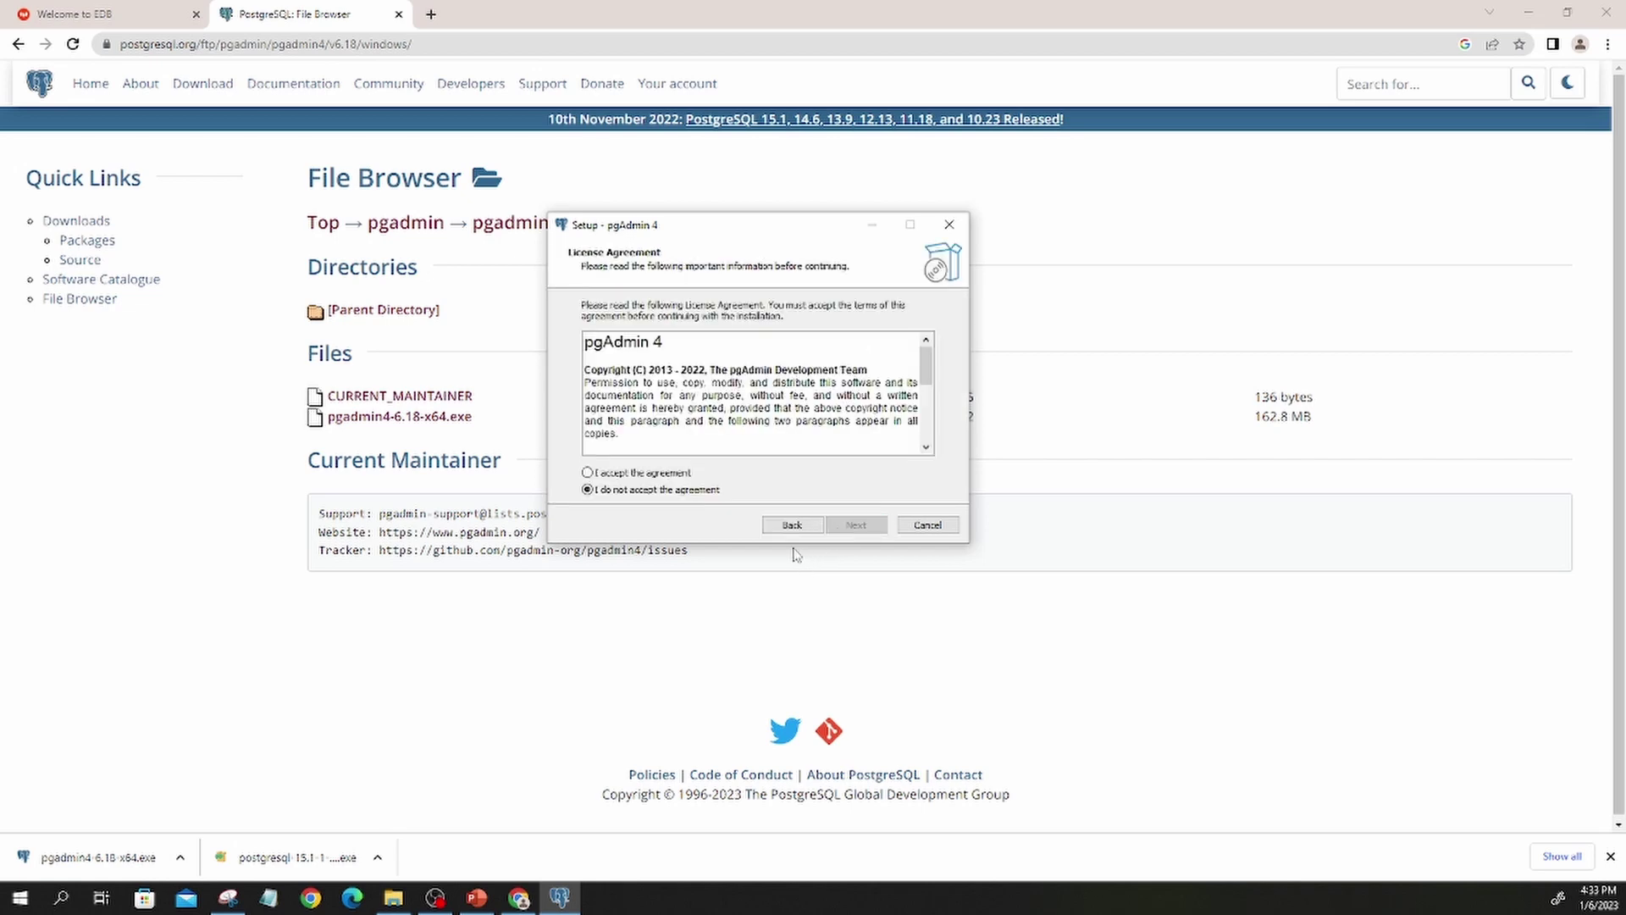
pyautogui.click(587, 473)
pyautogui.moveTo(933, 370)
pyautogui.mouseDown()
pyautogui.moveTo(927, 427)
pyautogui.moveTo(927, 362)
pyautogui.mouseUp()
pyautogui.click(854, 525)
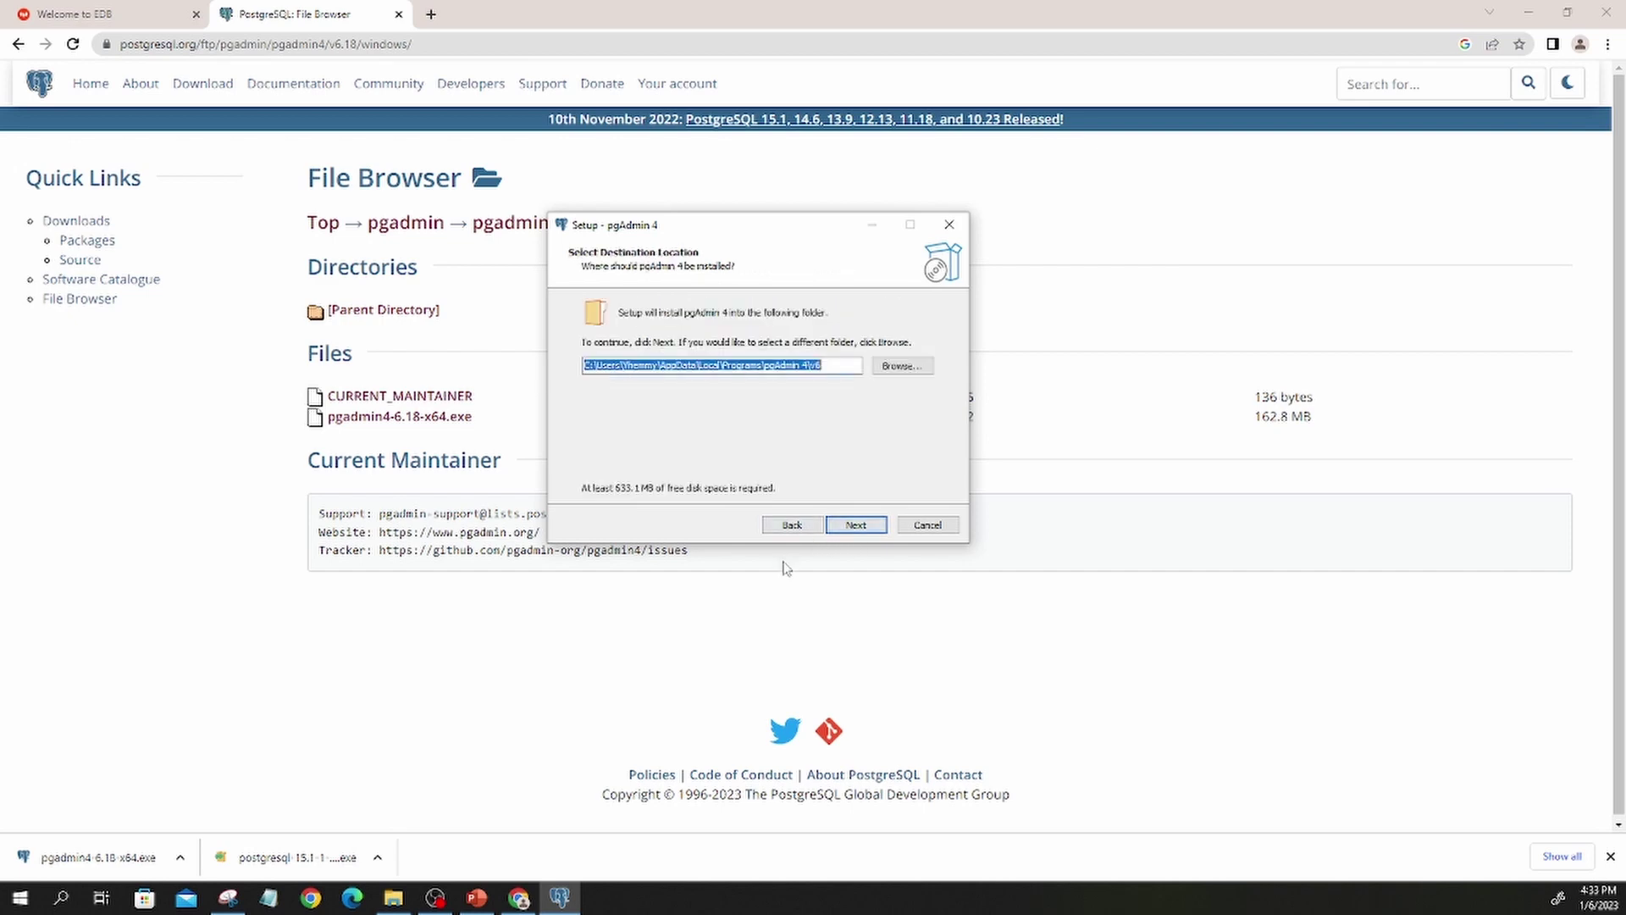
pyautogui.click(840, 525)
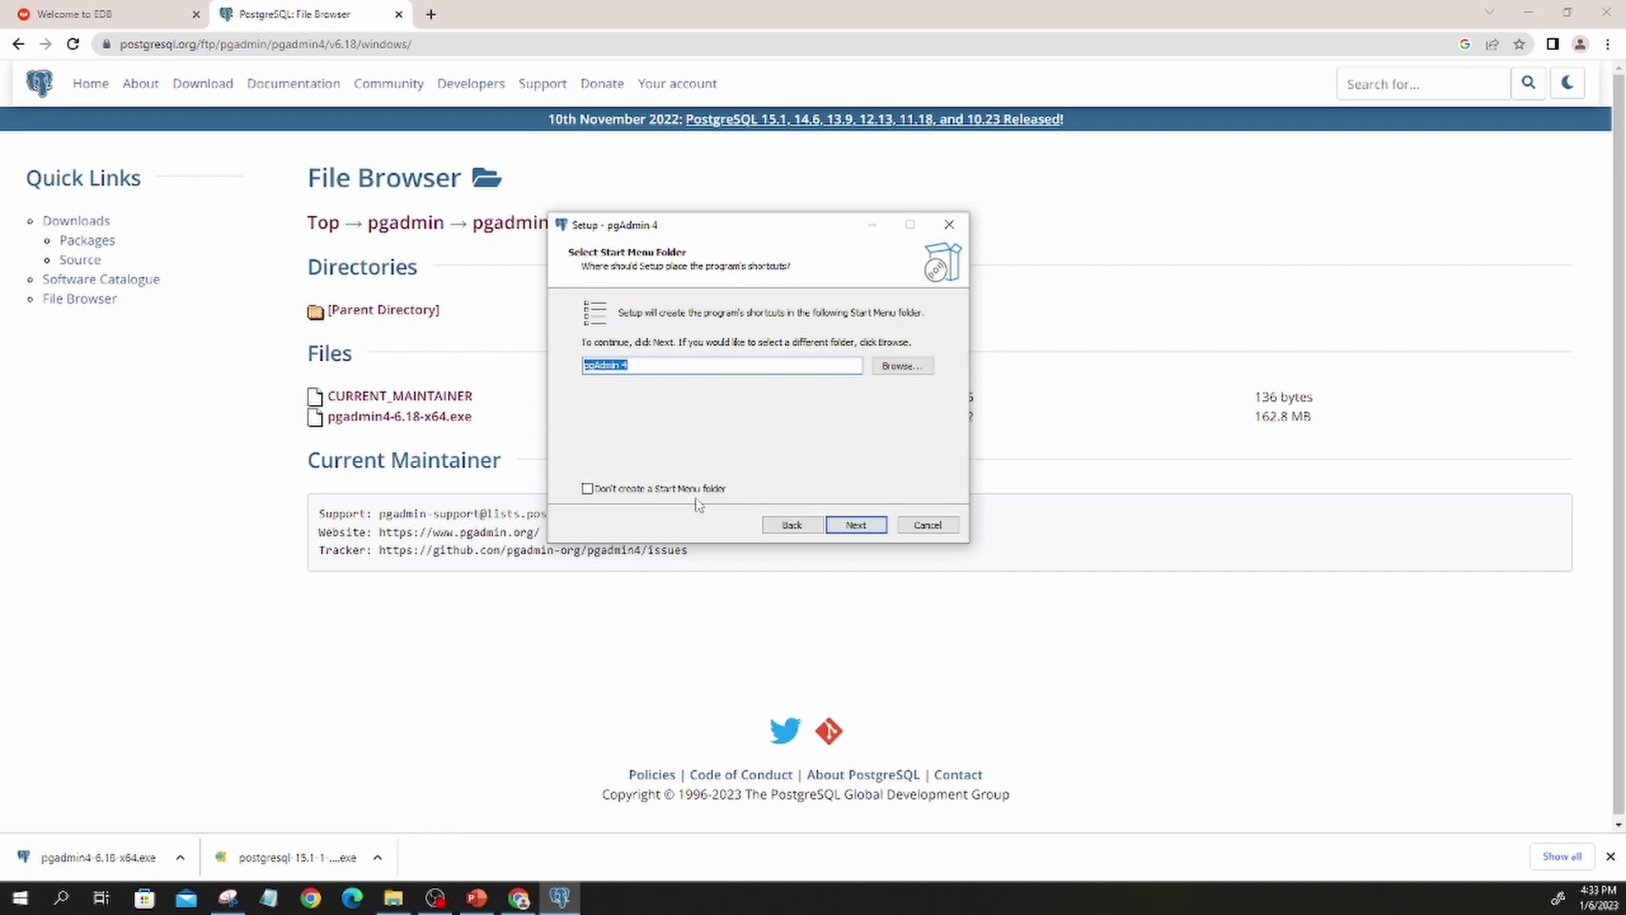
pyautogui.click(857, 525)
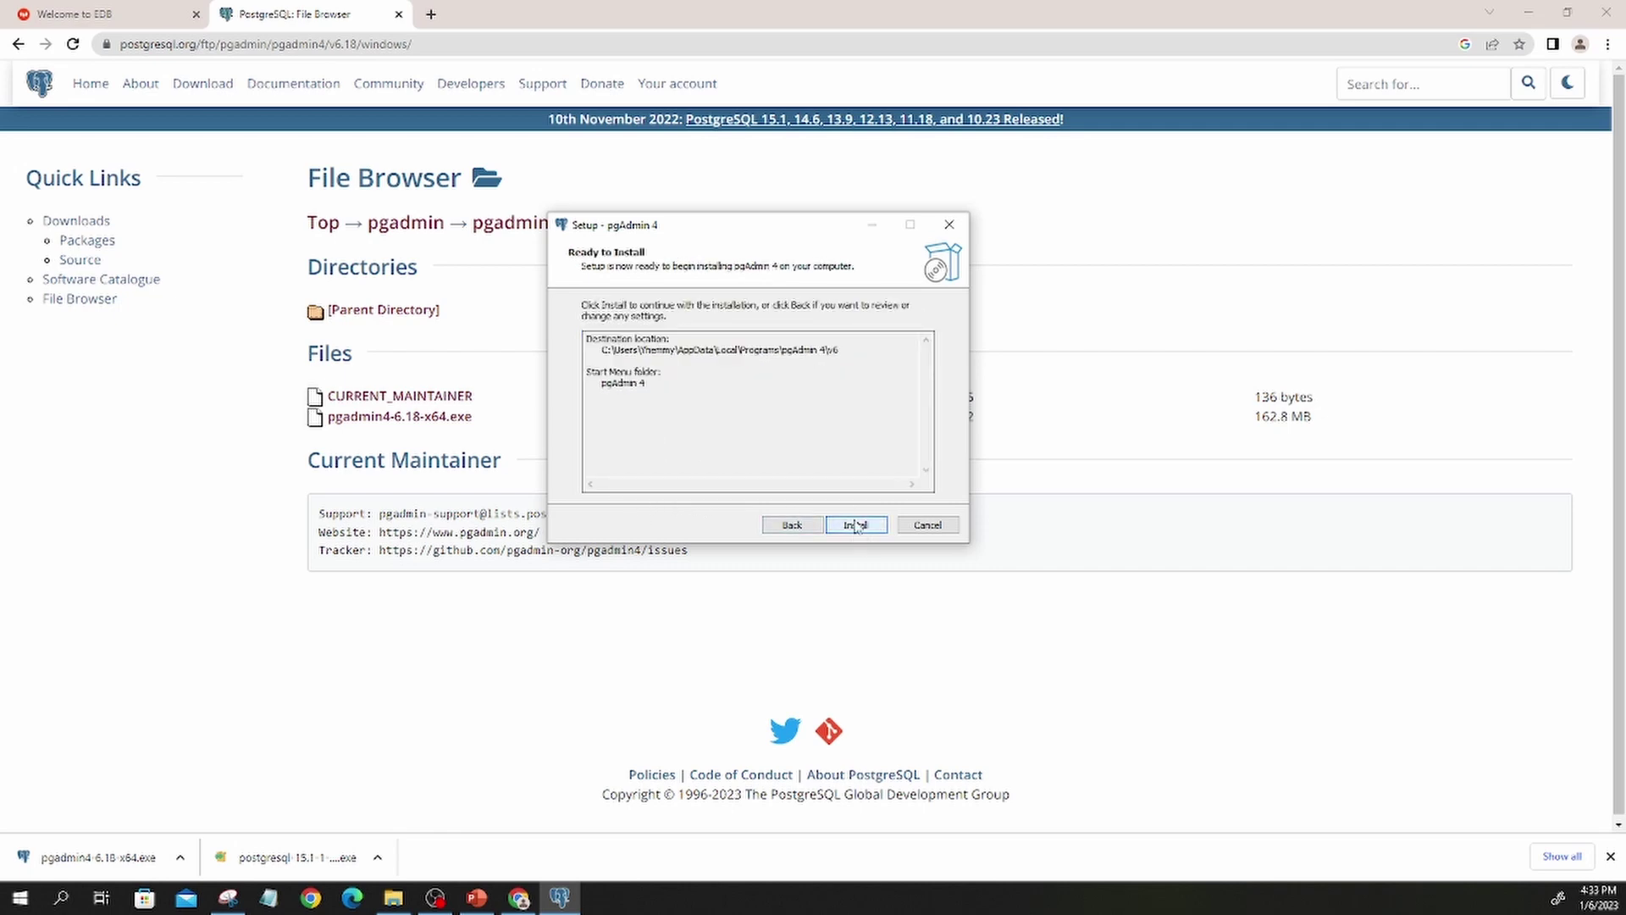
pyautogui.click(856, 526)
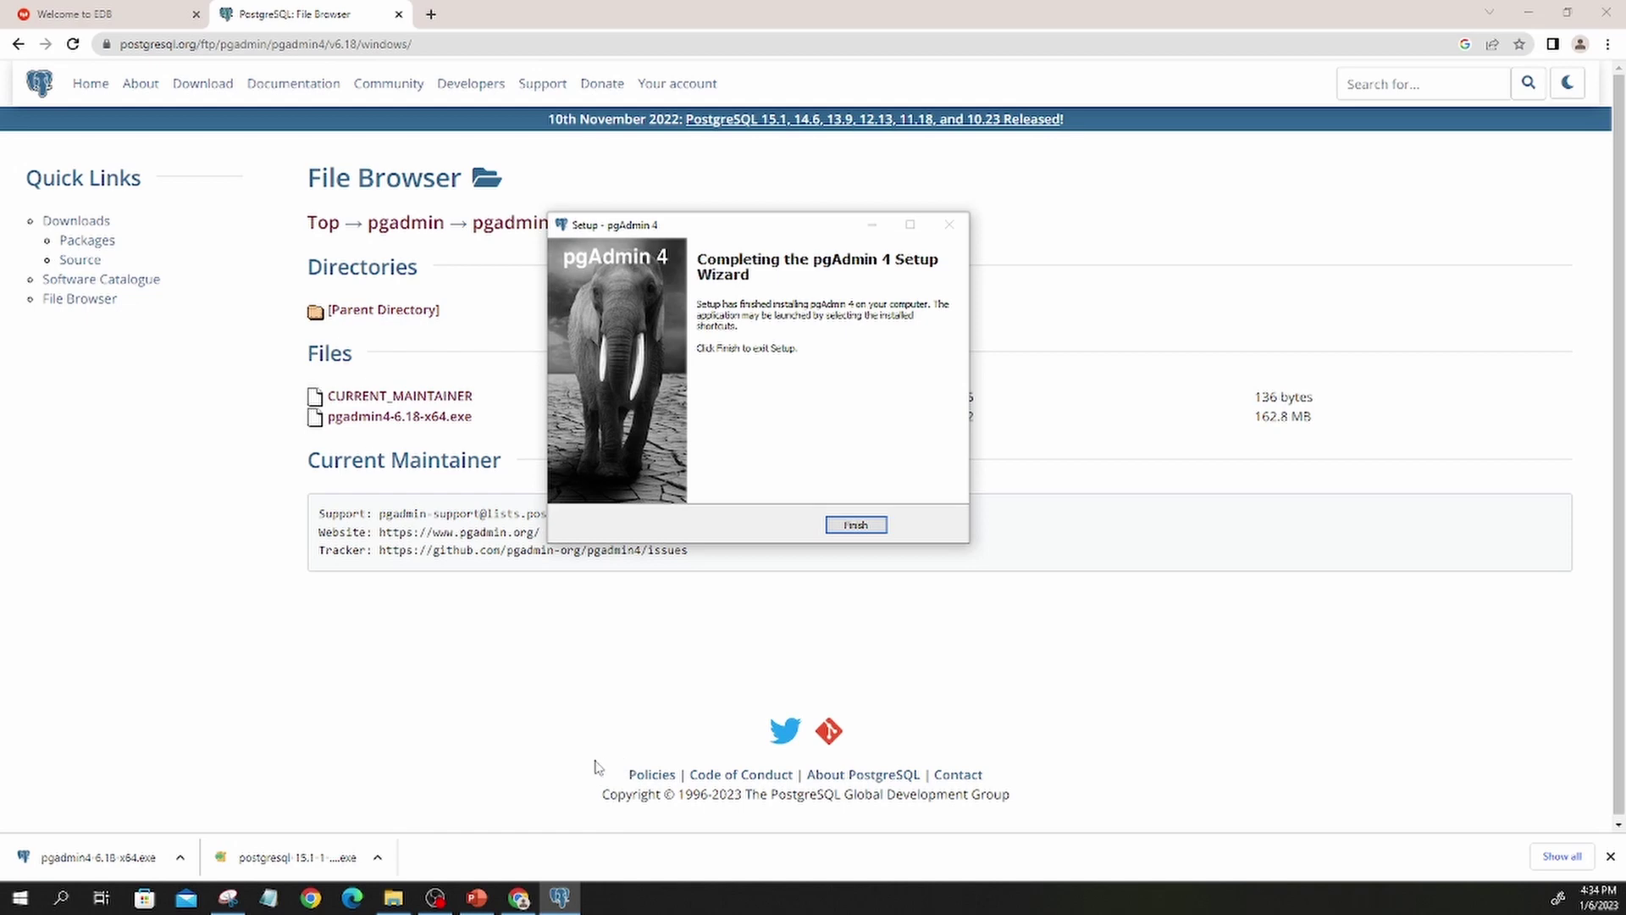
# Close the finished installer and launch pgAdmin 4 v6 by searching 'pg' in Windows.
pyautogui.click(856, 527)
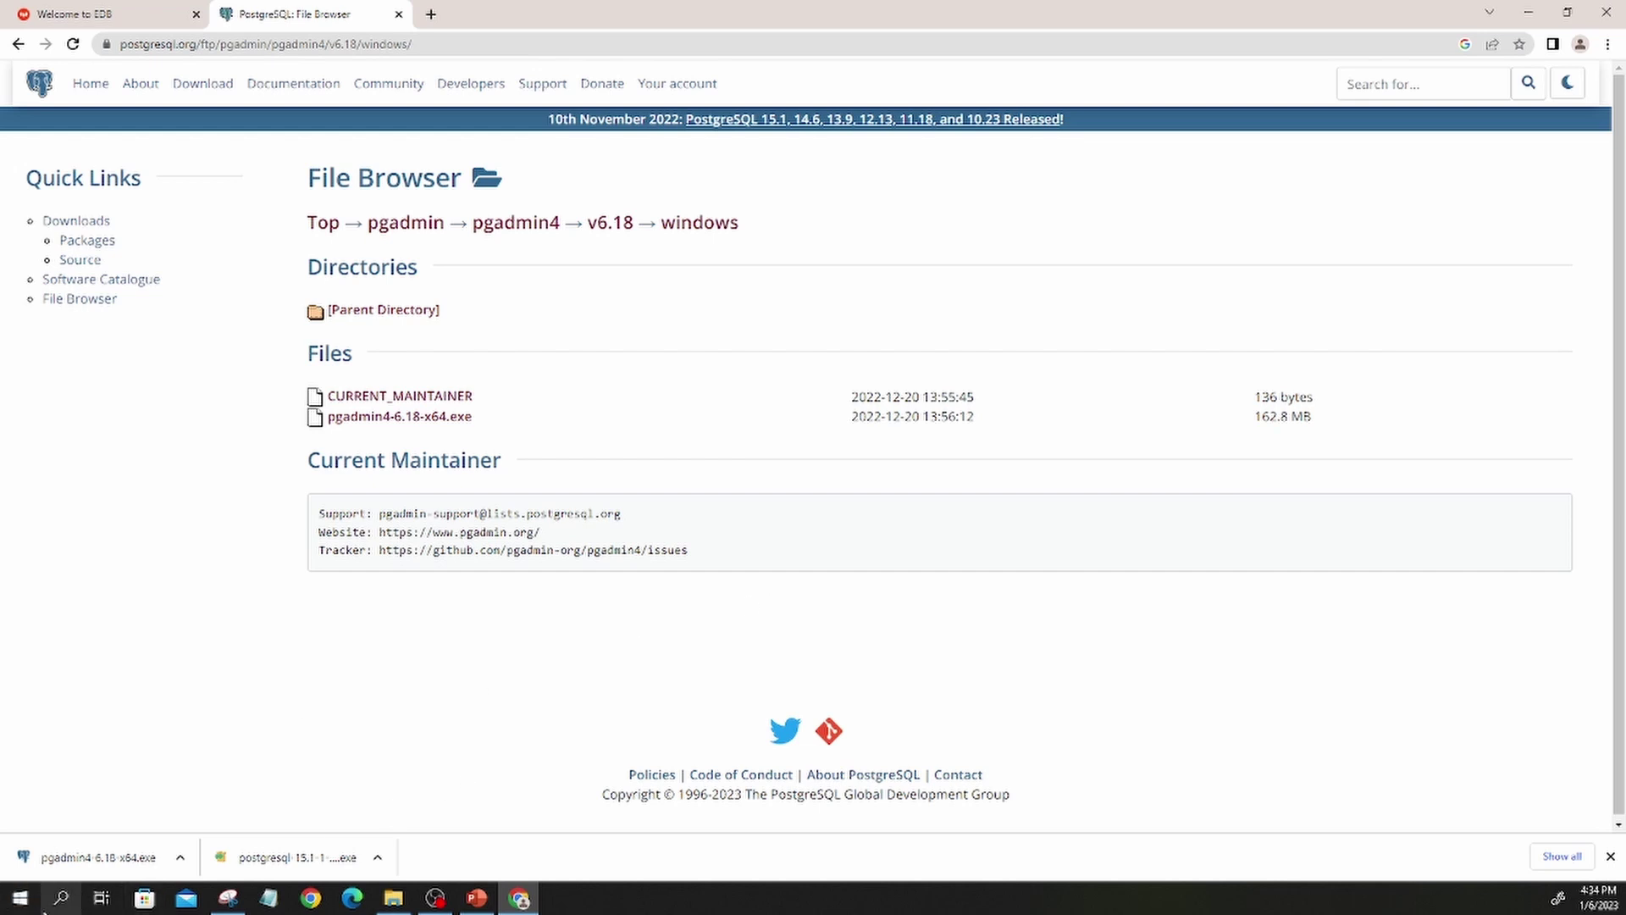
pyautogui.click(21, 900)
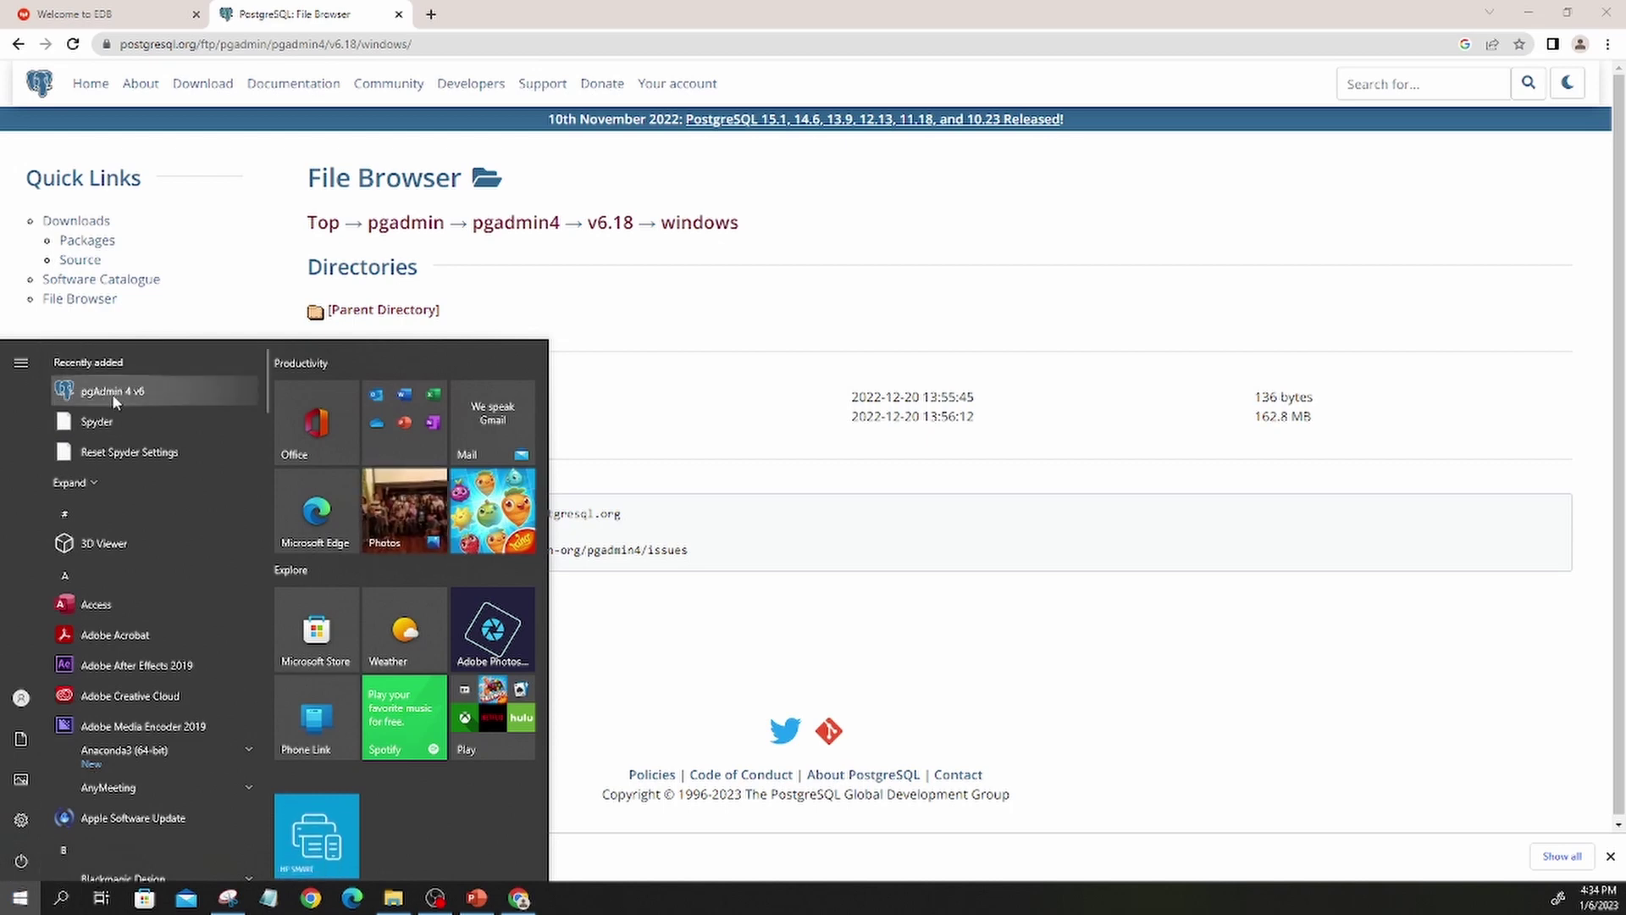
pyautogui.click(61, 900)
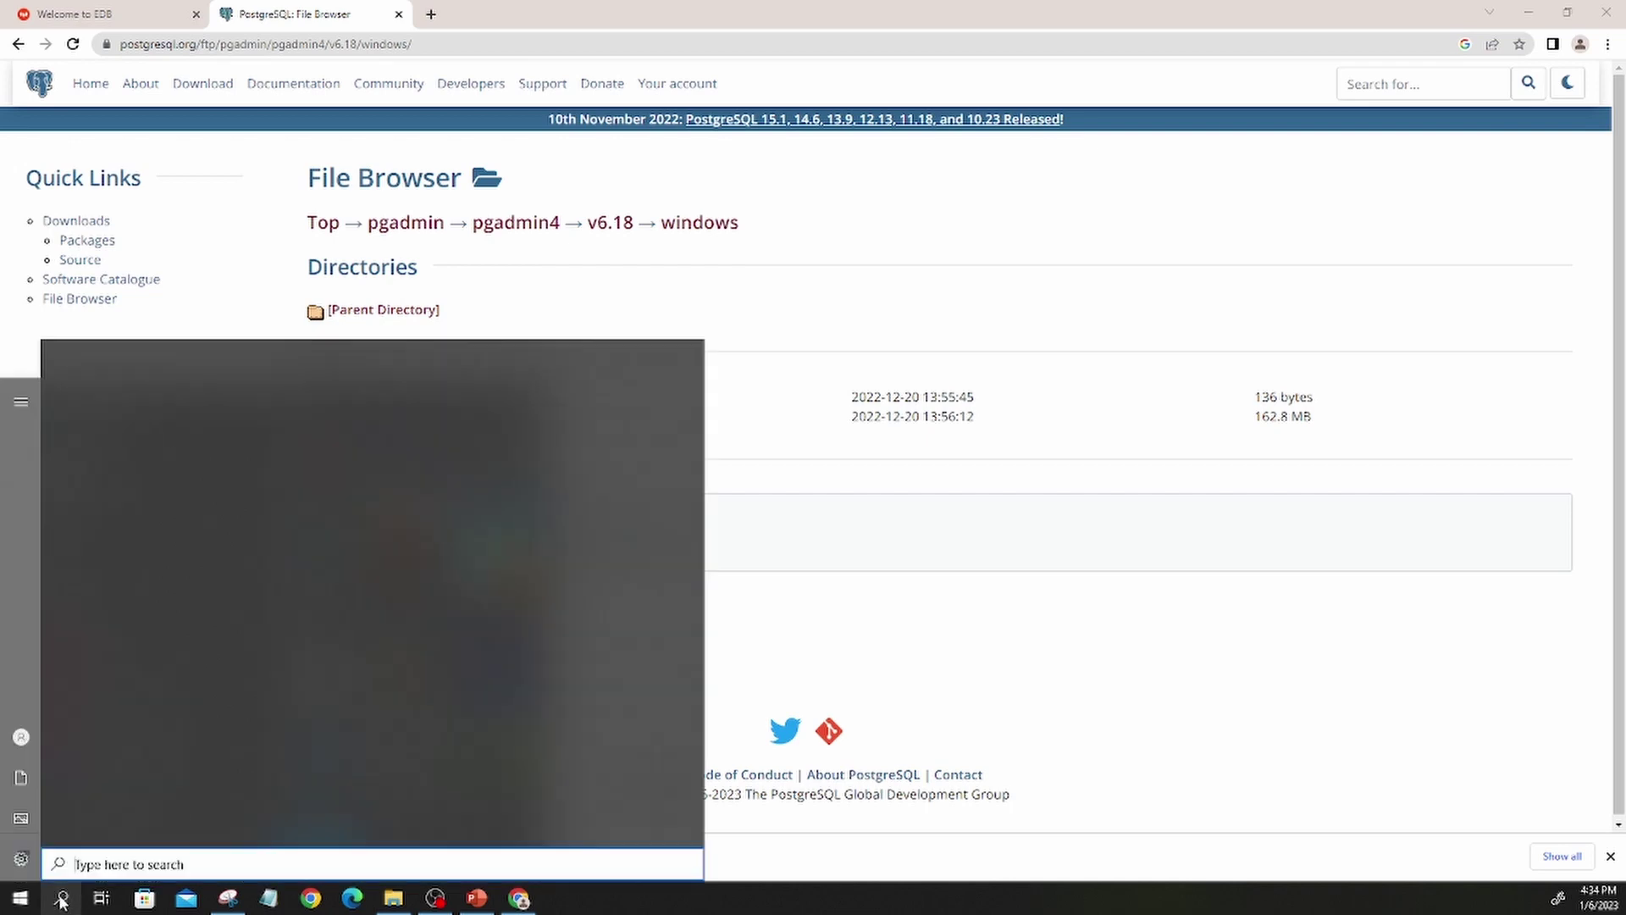
pyautogui.write('pg')
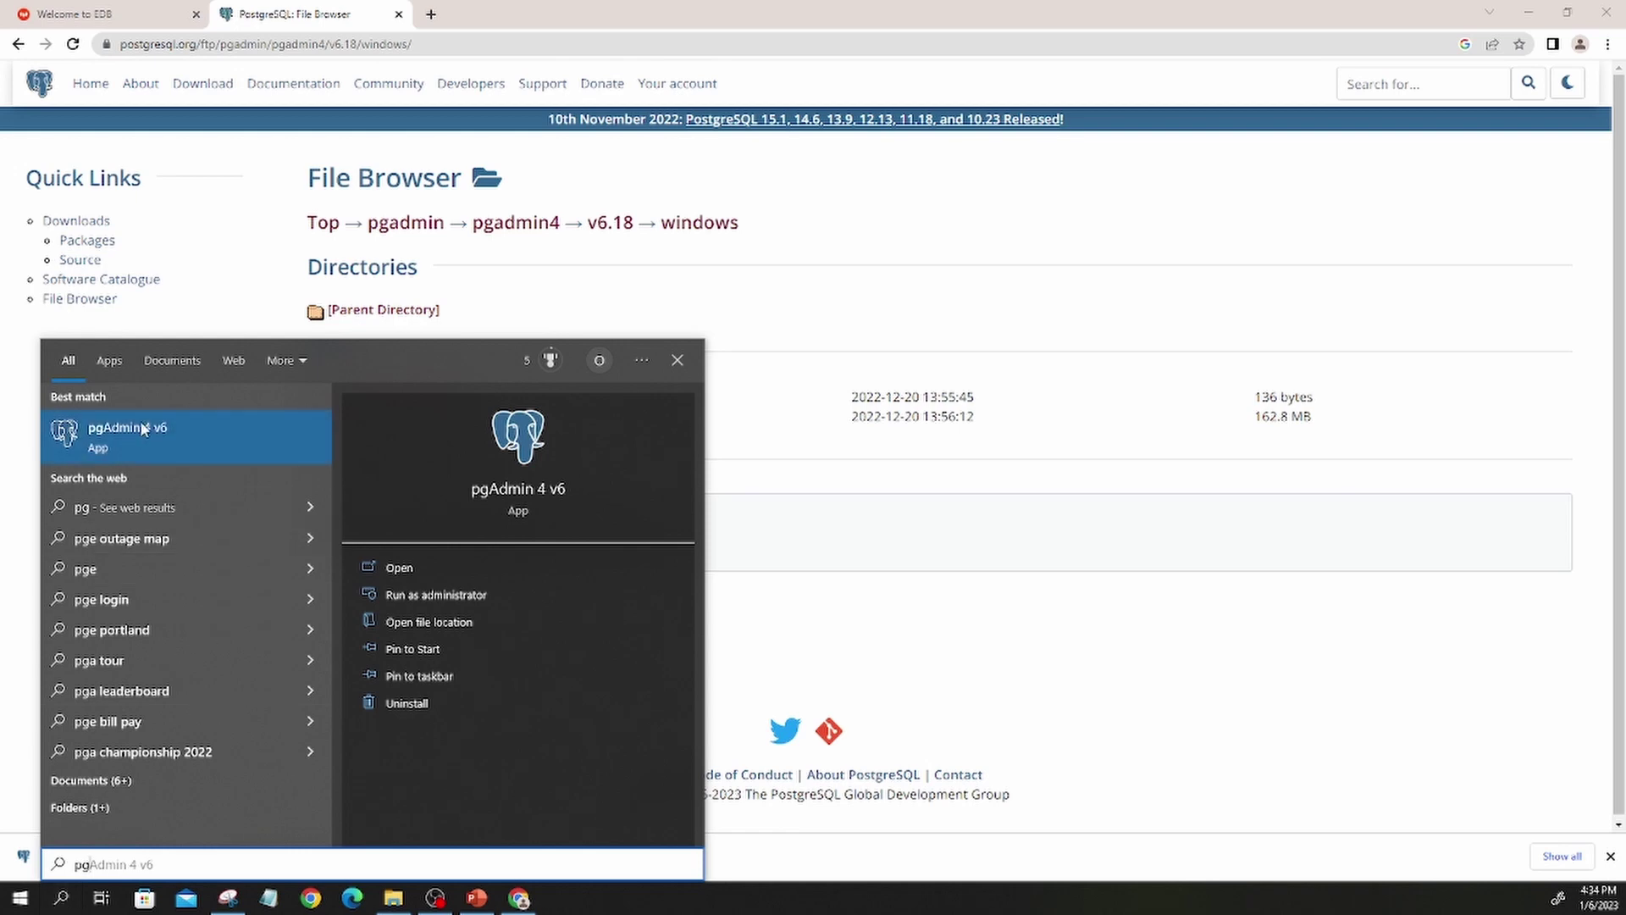
pyautogui.click(112, 432)
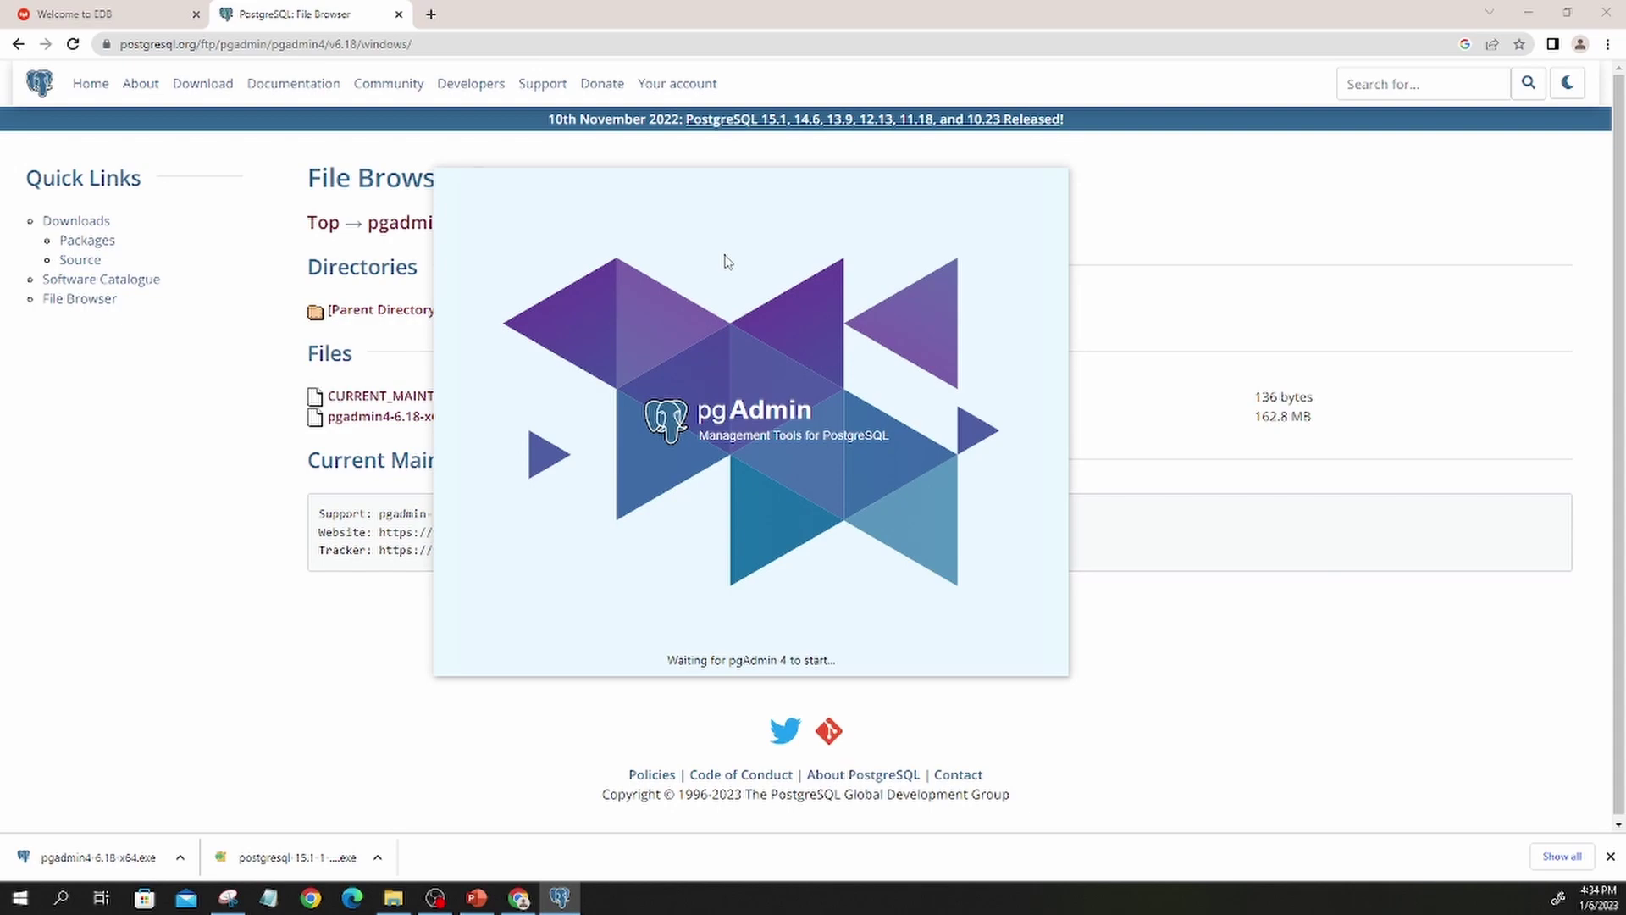
# Minimize Chrome so the pgAdmin 4 window with the Unlock Saved Passwords prompt shows.
pyautogui.click(1529, 11)
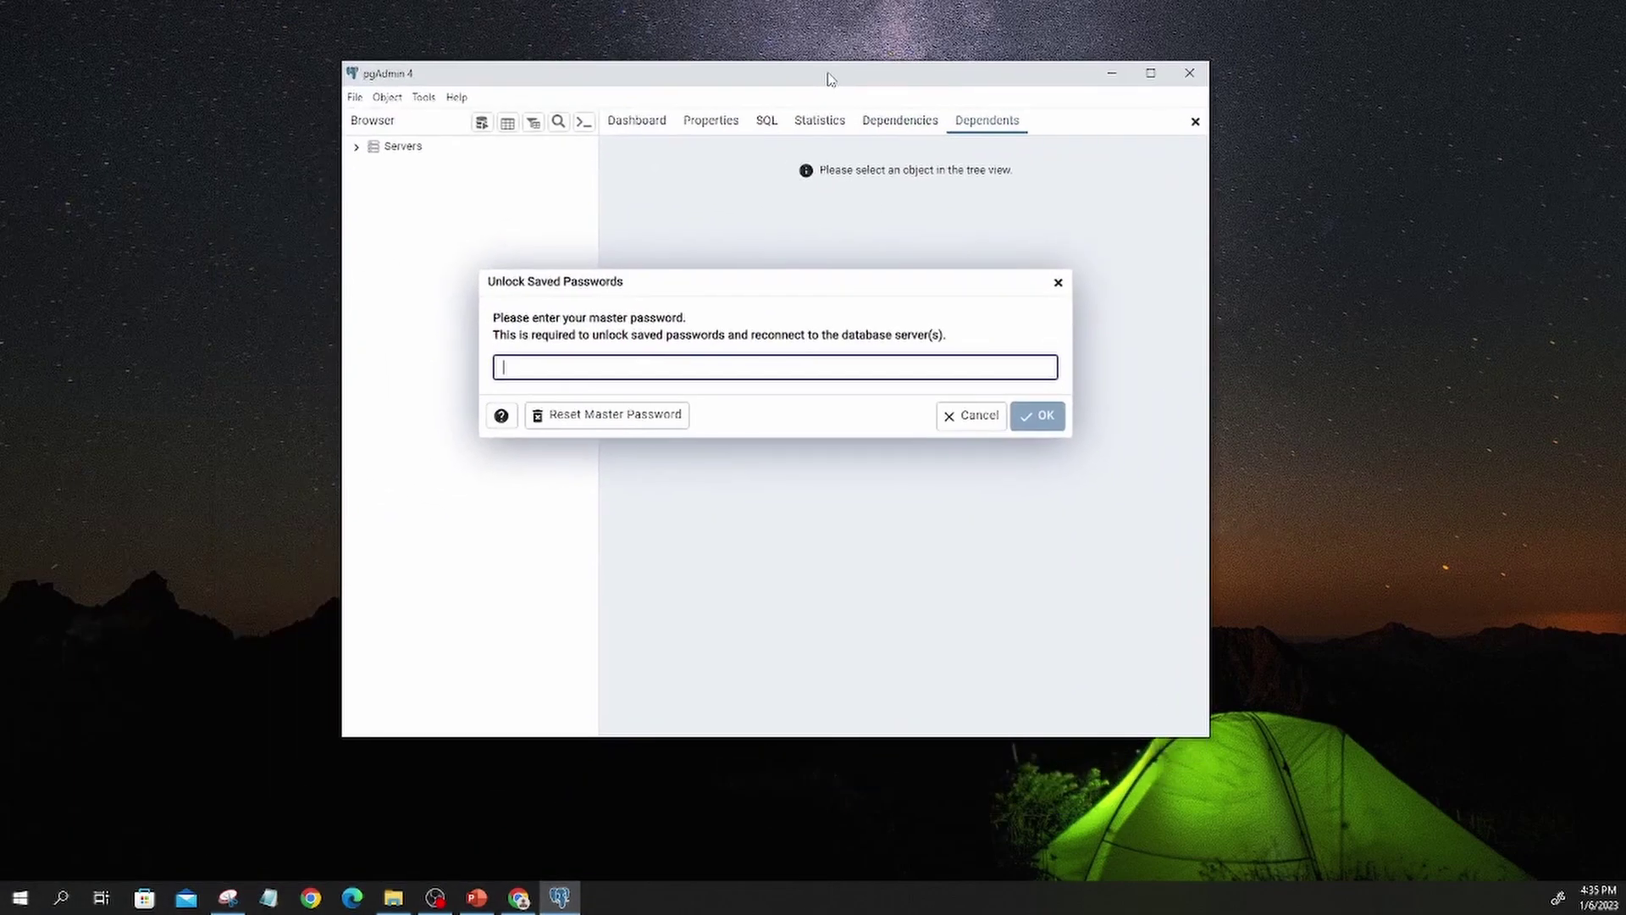
# Maximize the pgAdmin 4 window and unlock saved passwords with the master password.
pyautogui.moveTo(1210, 737); pyautogui.dragTo(1367, 846)
pyautogui.moveTo(493, 71); pyautogui.dragTo(321, 34)
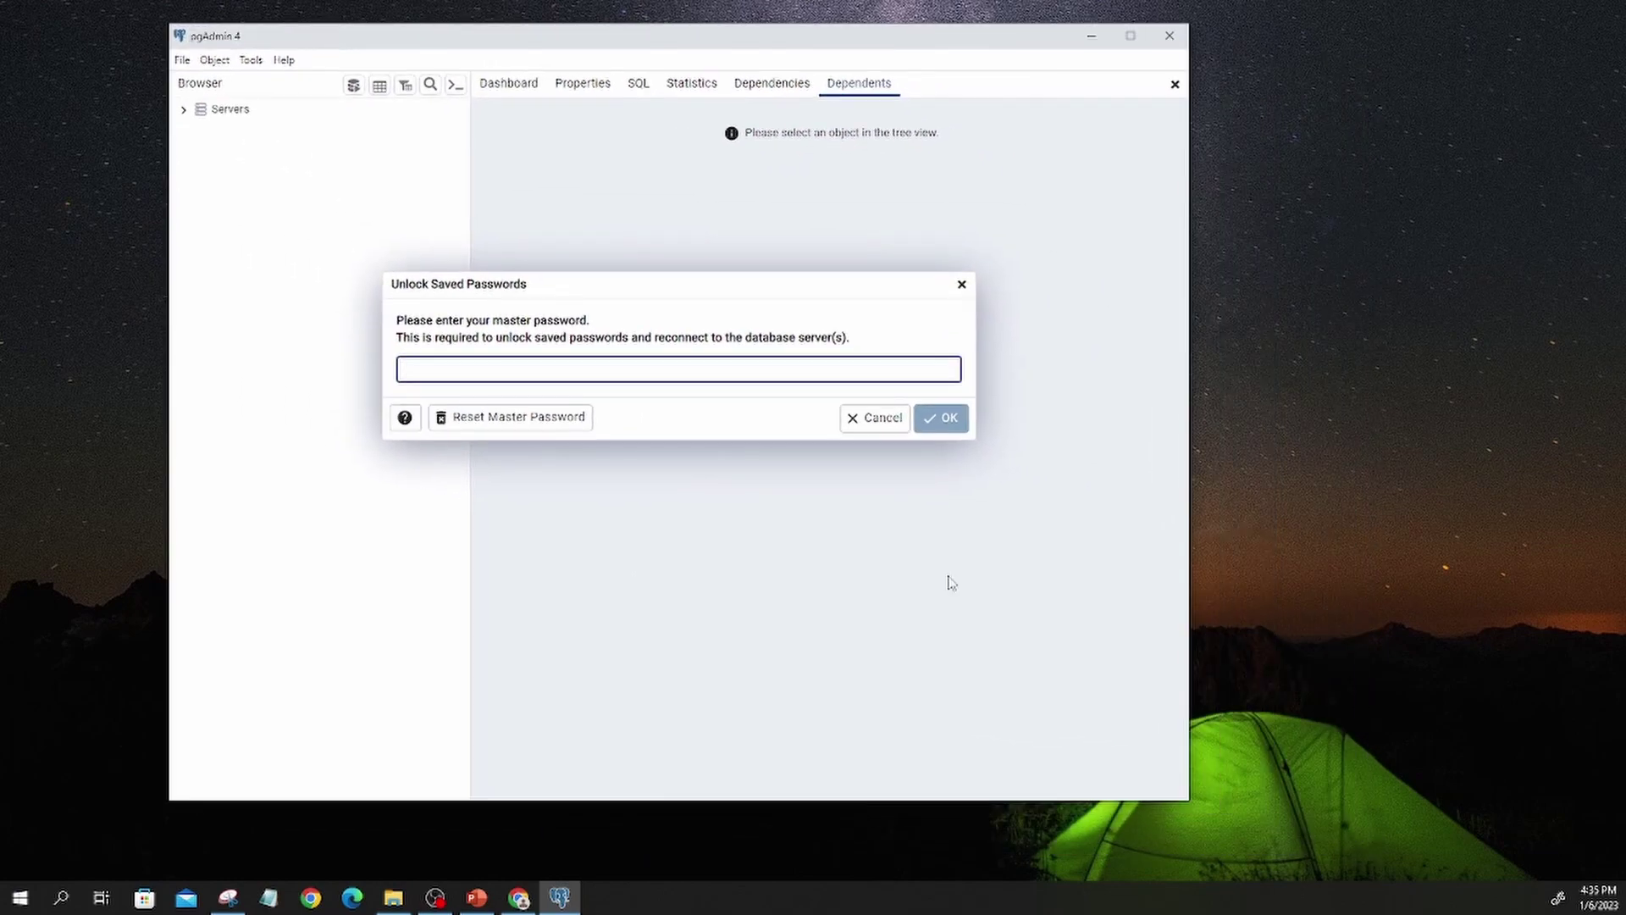
pyautogui.click(1129, 38)
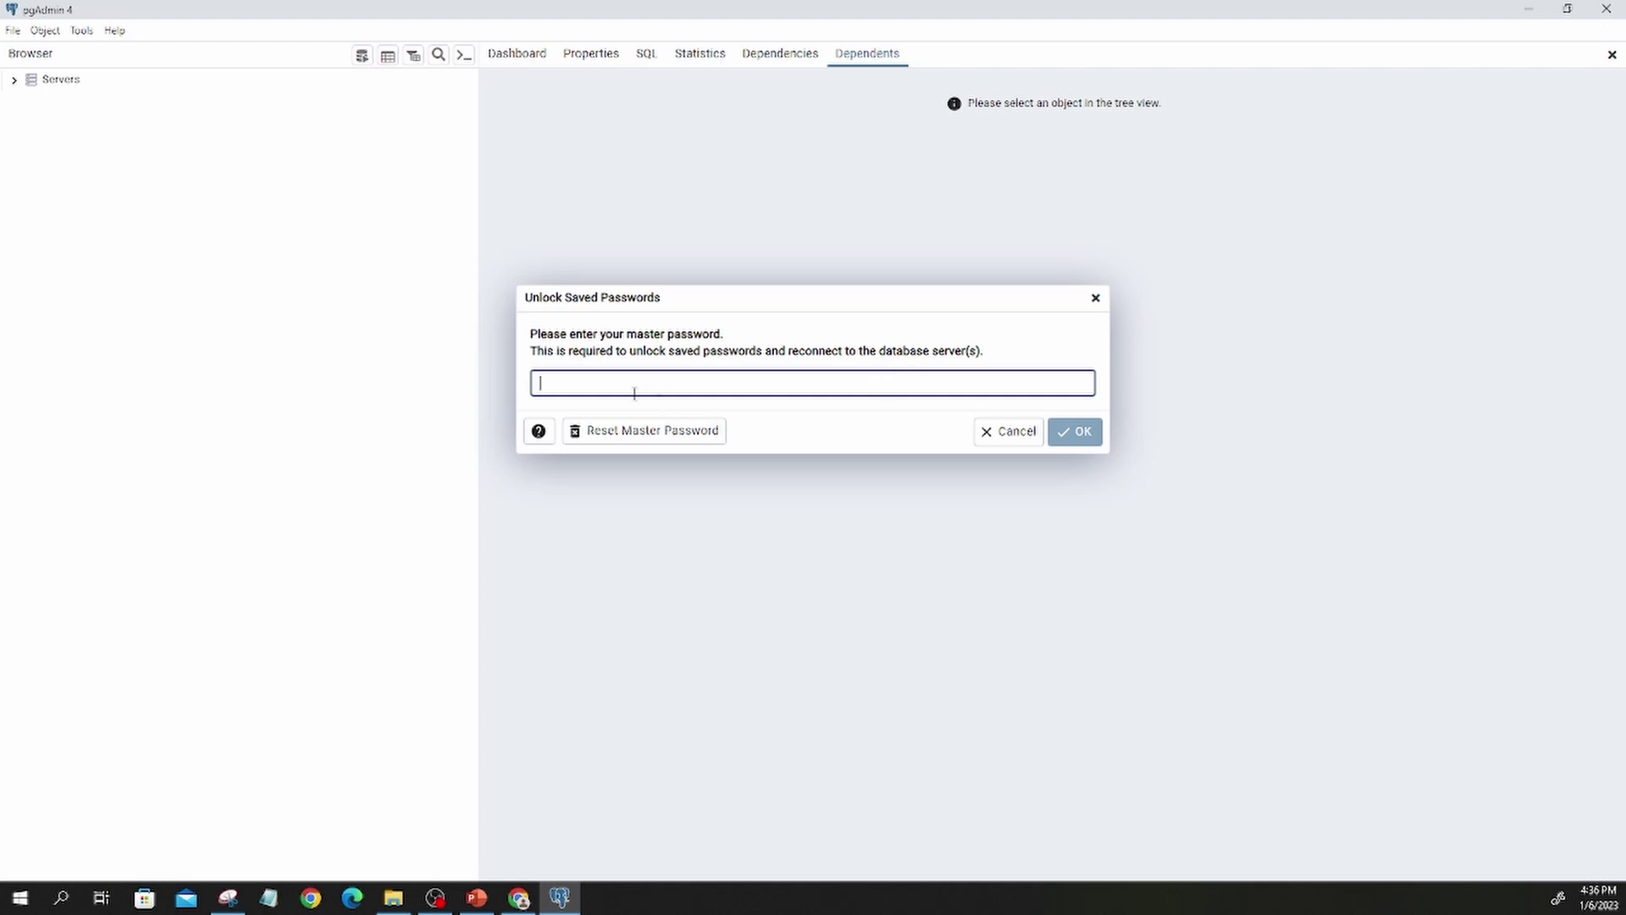
pyautogui.write('••••••')
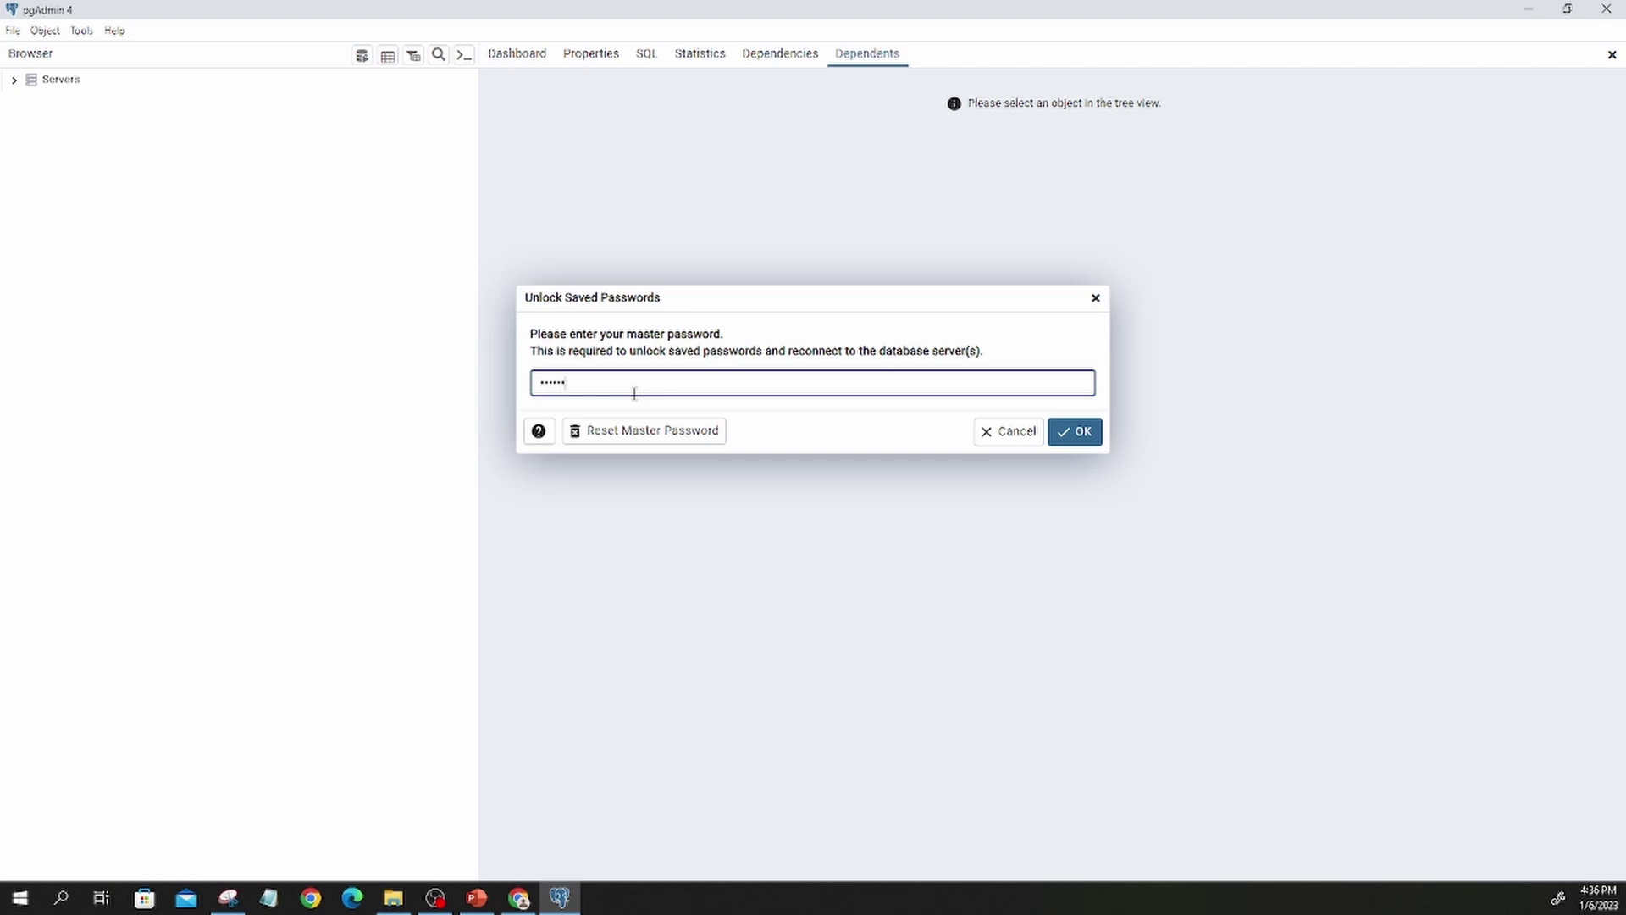
pyautogui.click(1083, 435)
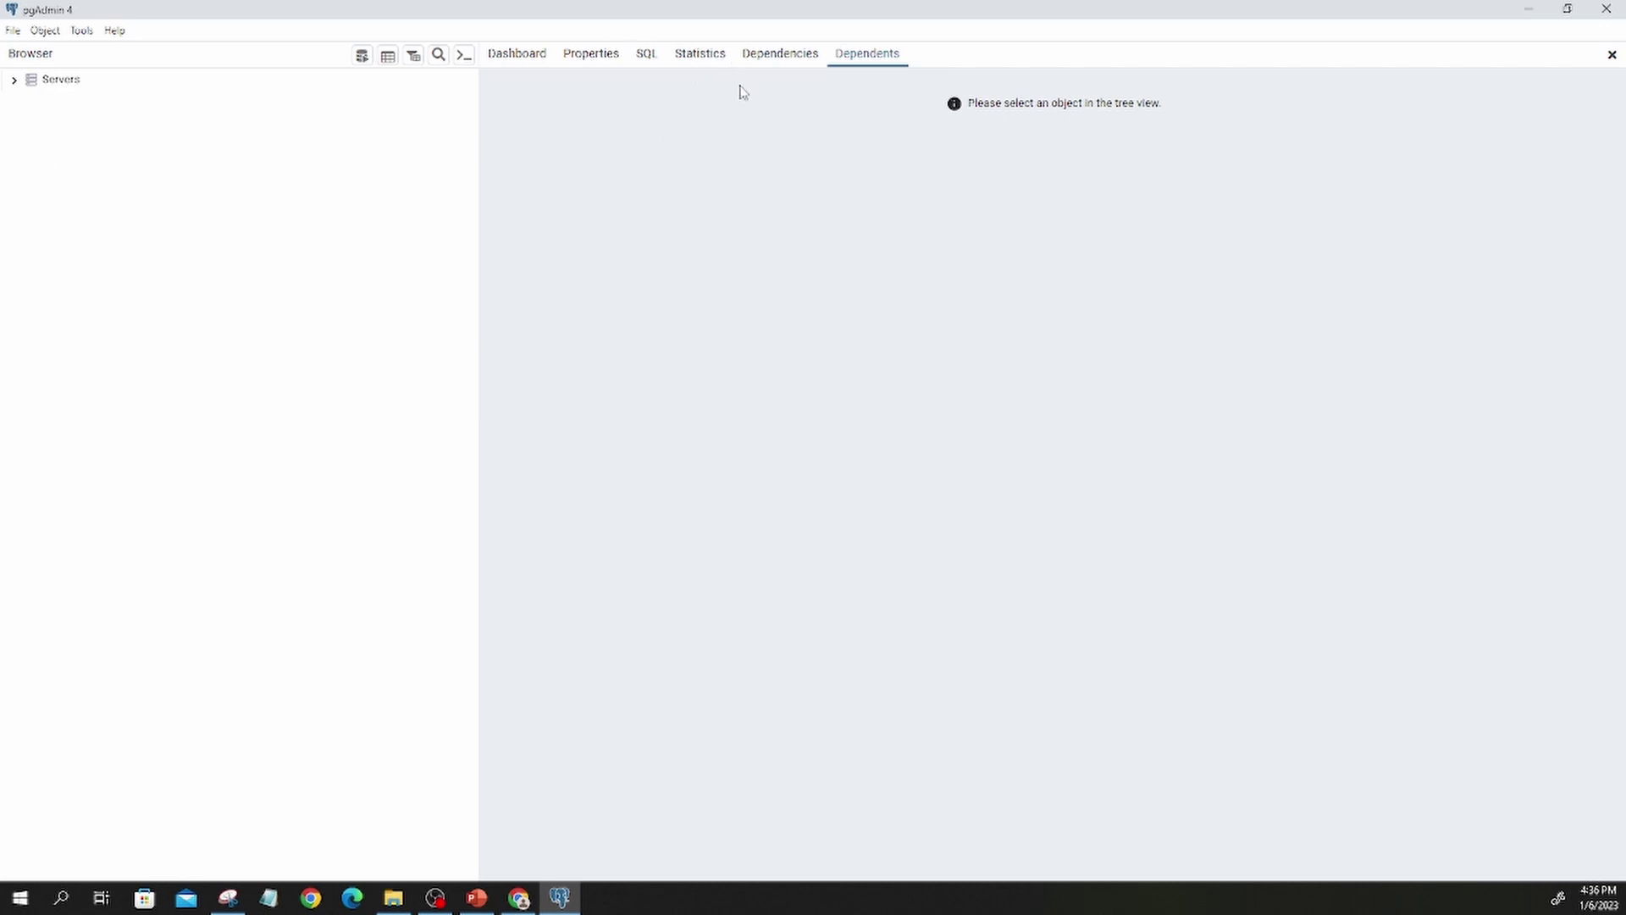
# Expand Servers and connect PostgreSQL 14 by entering the postgres user's password.
pyautogui.click(13, 80)
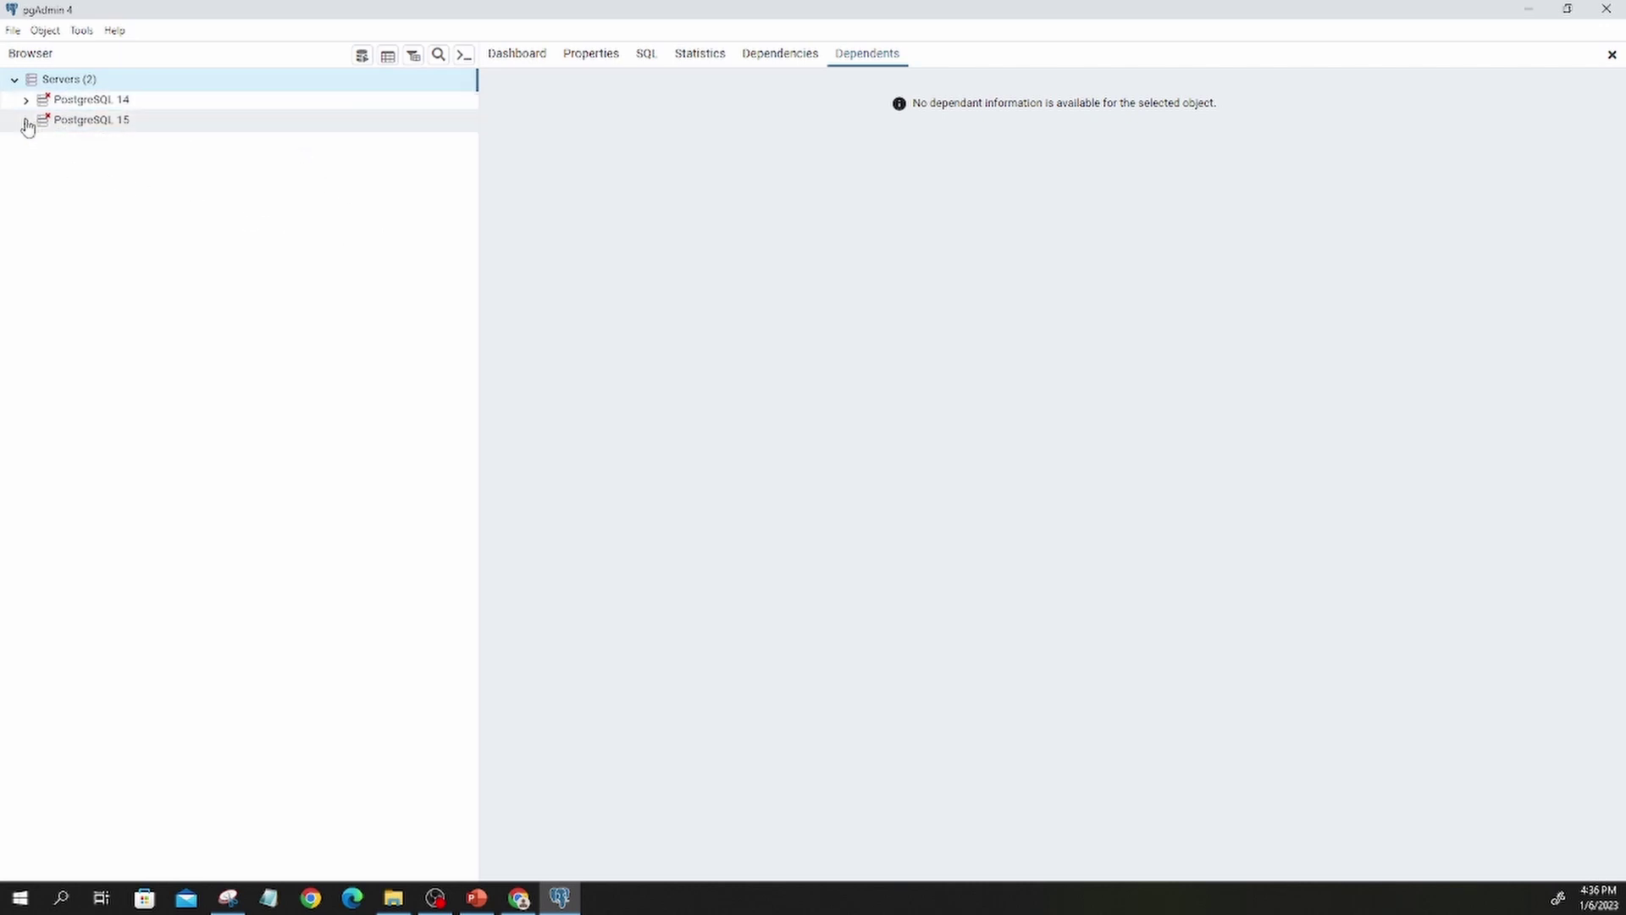
pyautogui.click(26, 101)
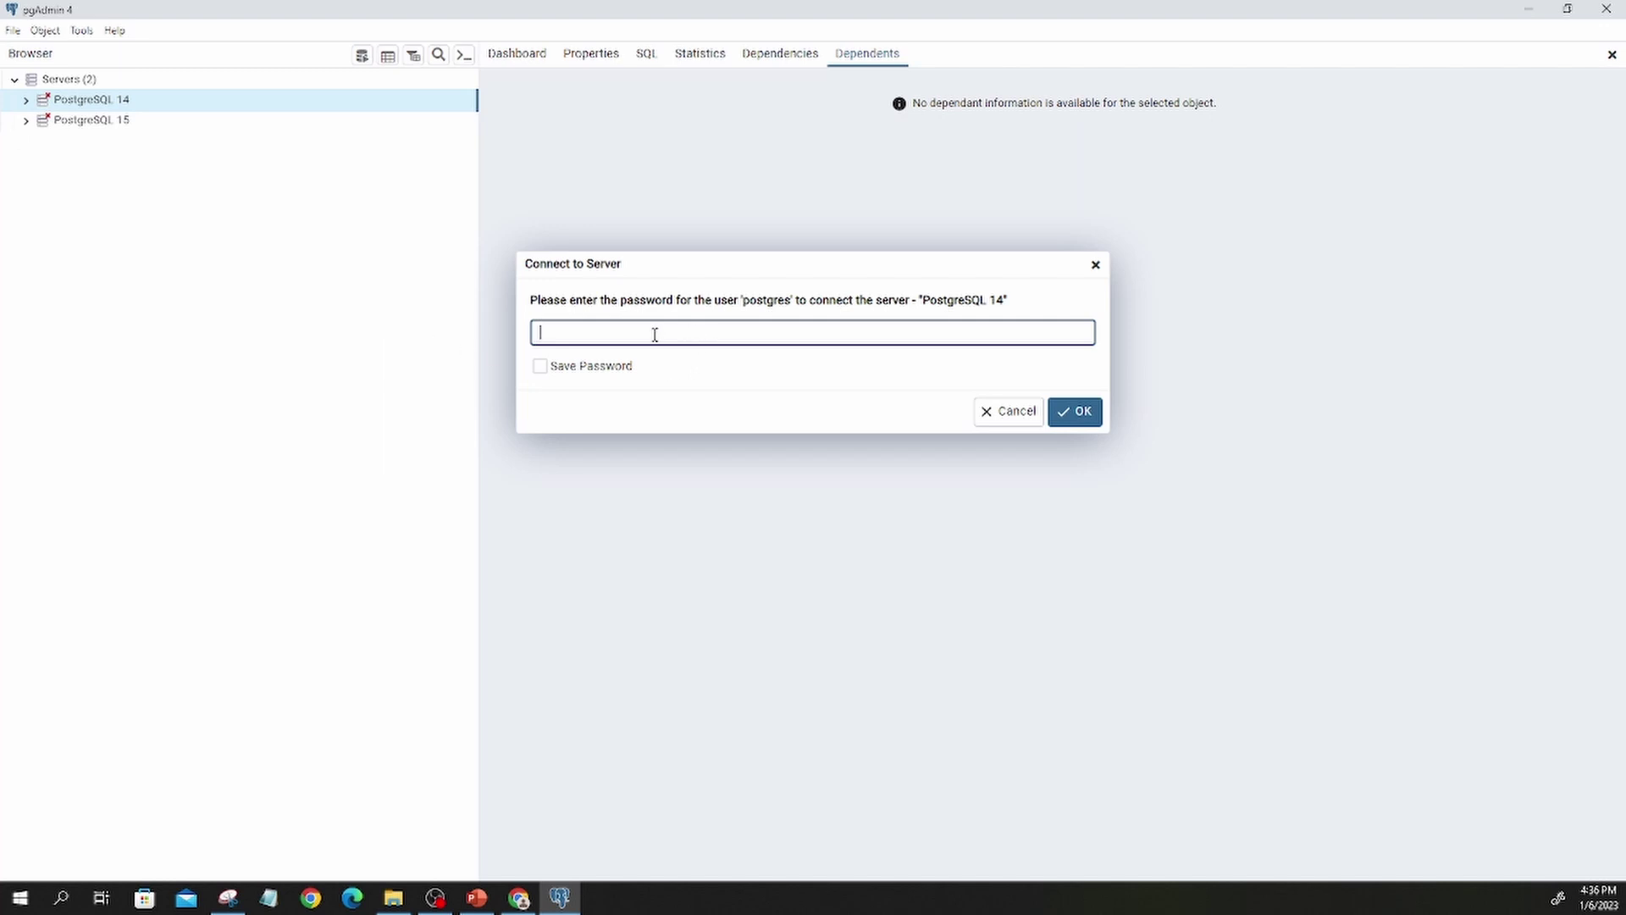
pyautogui.write('••••••')
pyautogui.click(1077, 415)
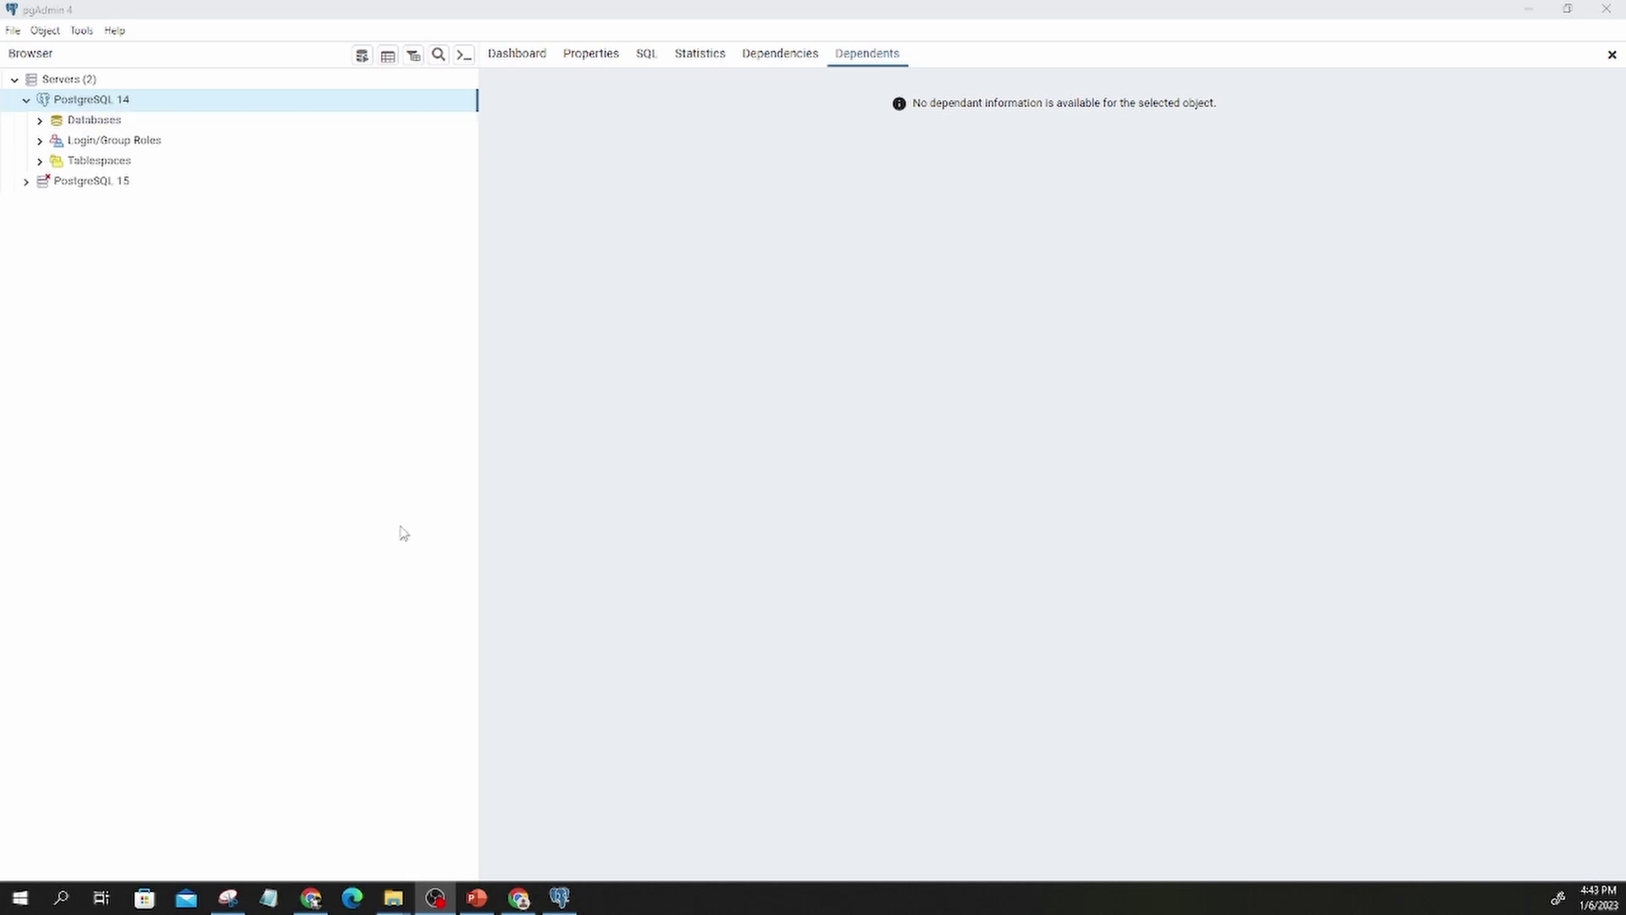
pyautogui.click(518, 900)
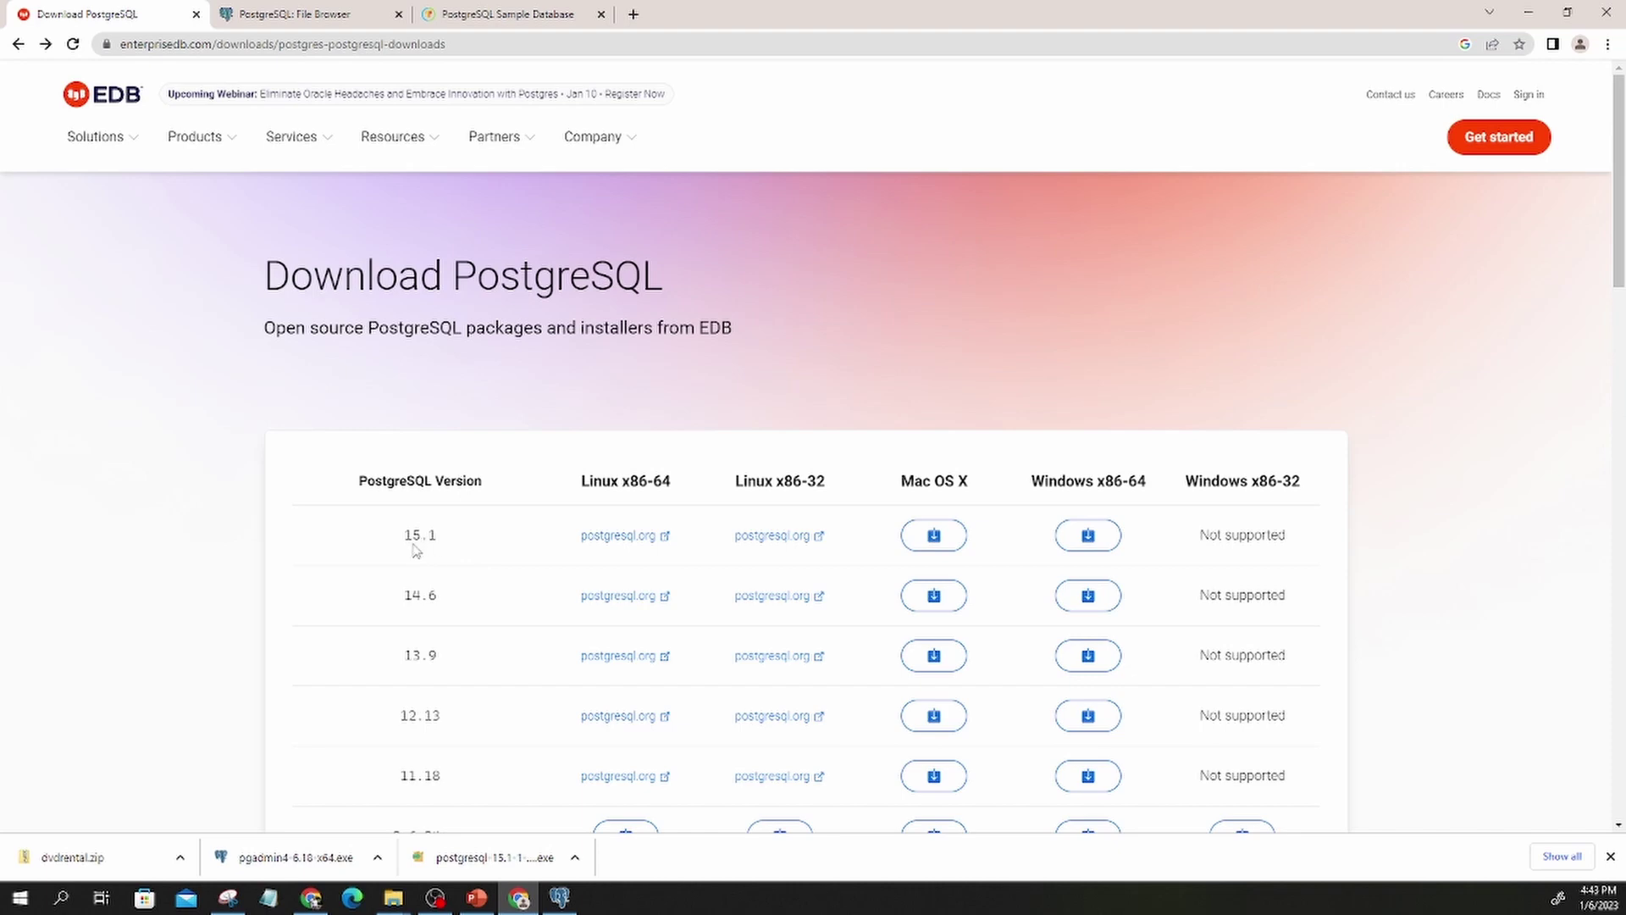
pyautogui.click(1529, 13)
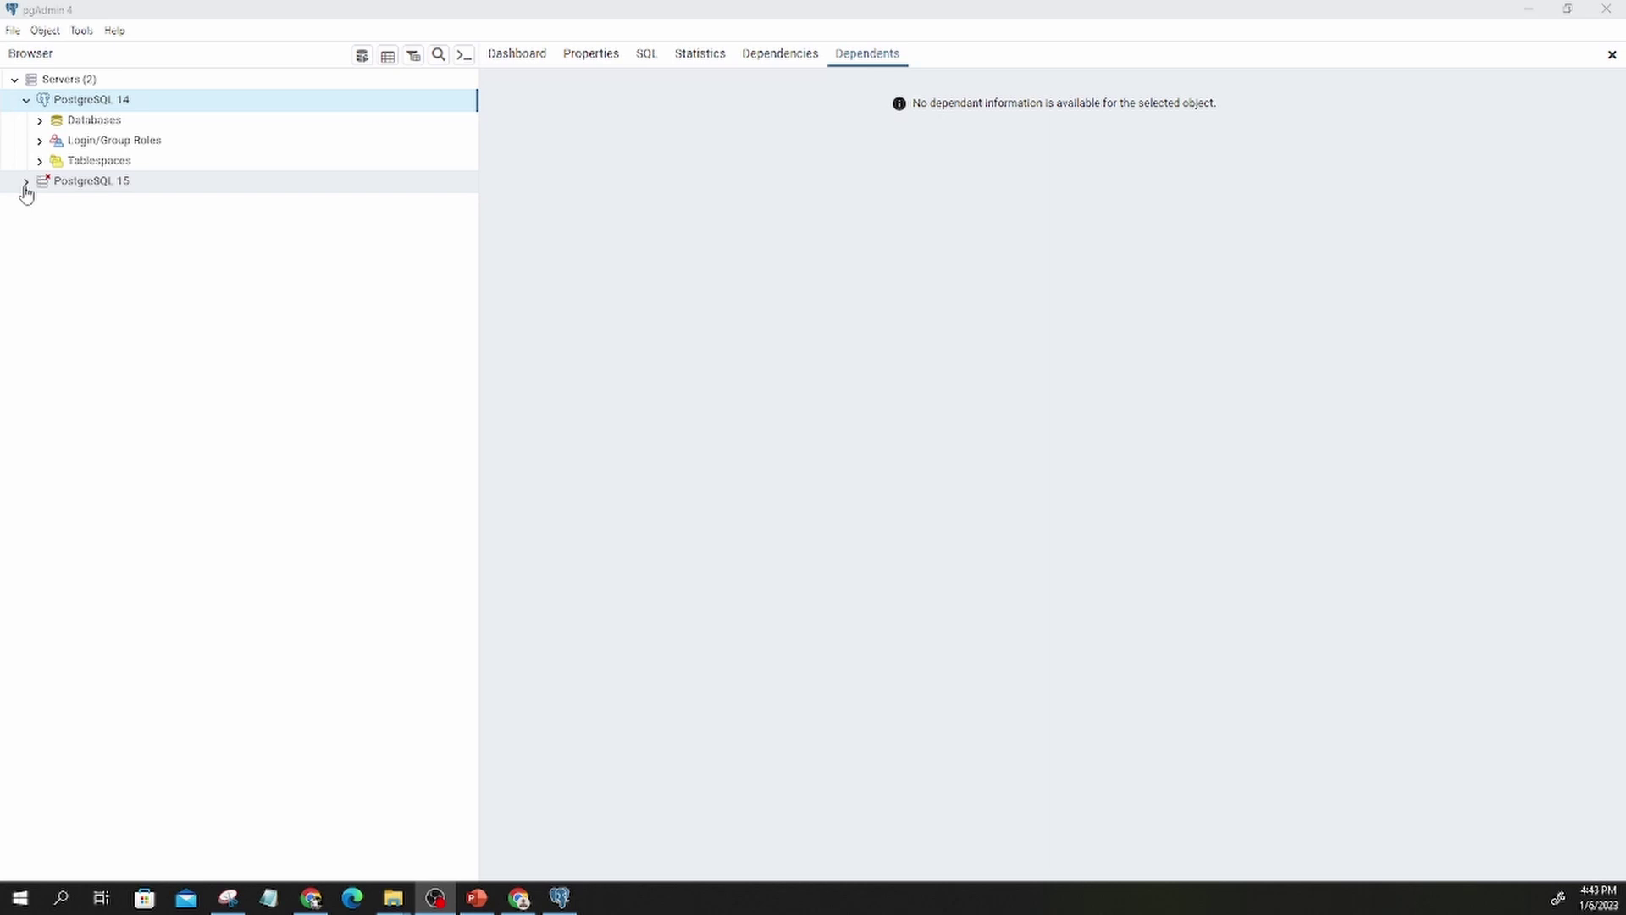
# Connect the PostgreSQL 15 server by entering the postgres user's password.
pyautogui.click(25, 188)
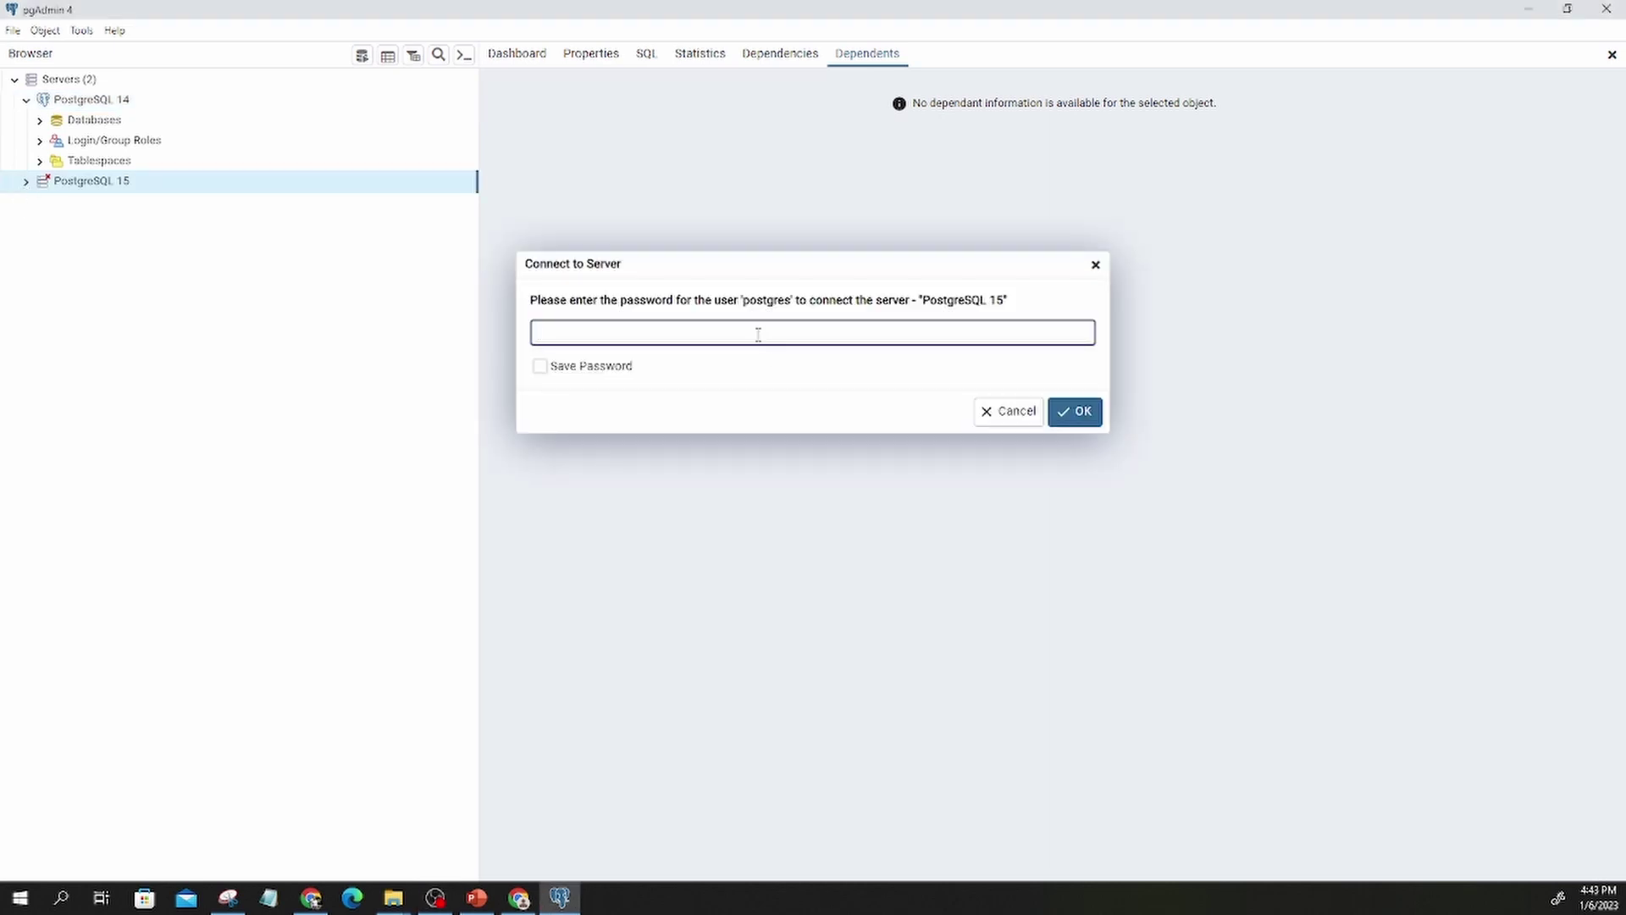
pyautogui.click(1069, 412)
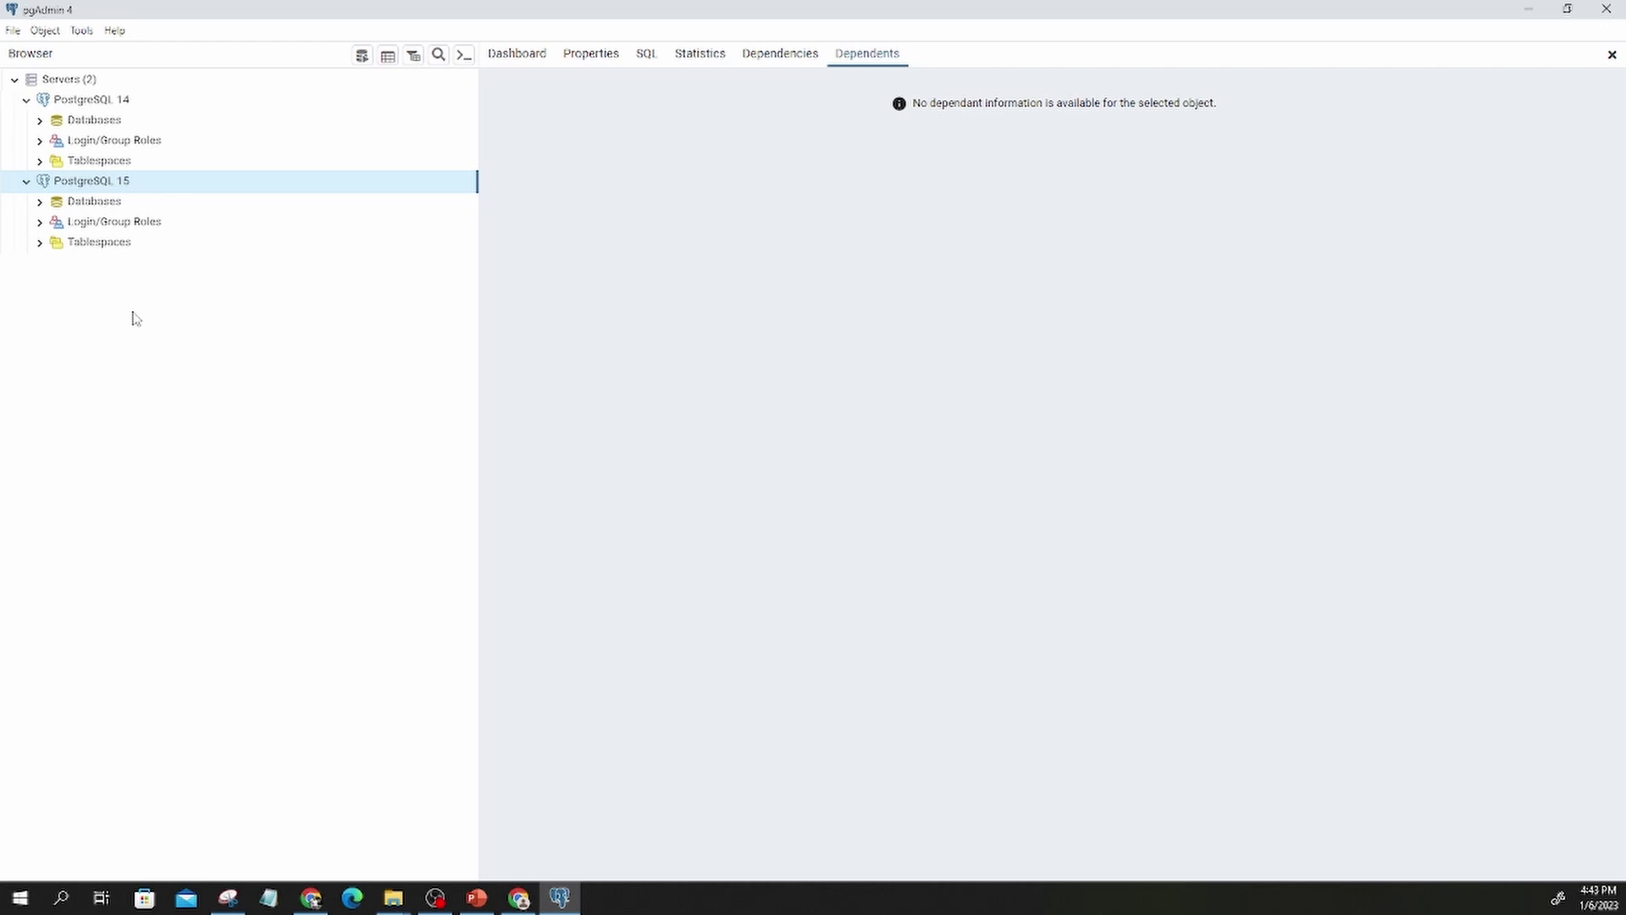
pyautogui.click(1520, 10)
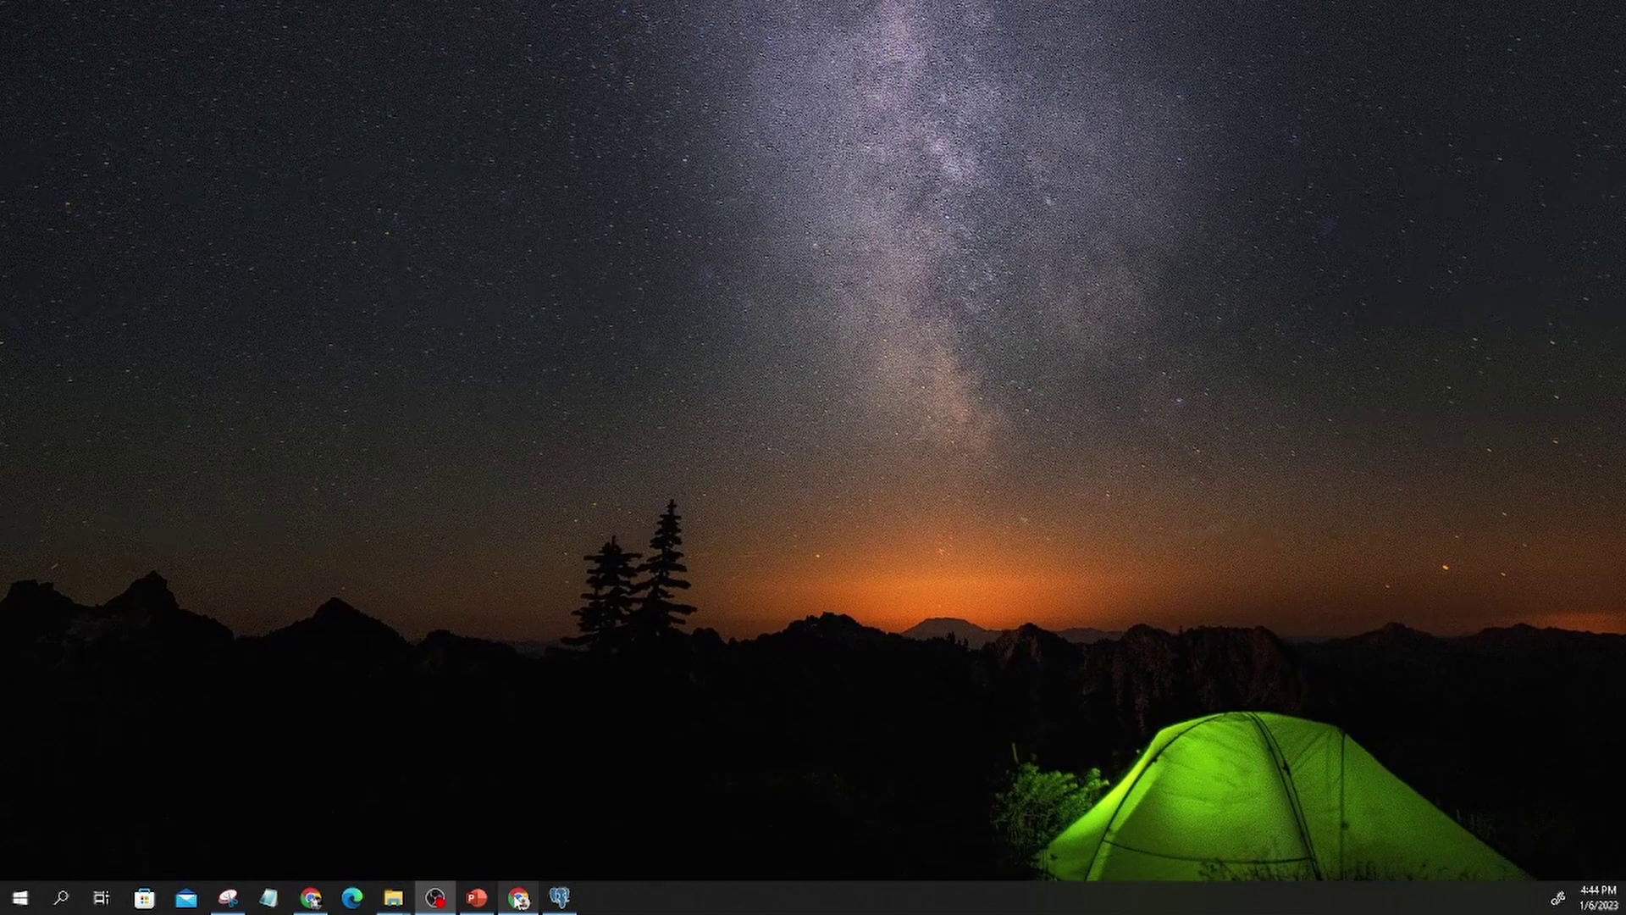
pyautogui.click(518, 897)
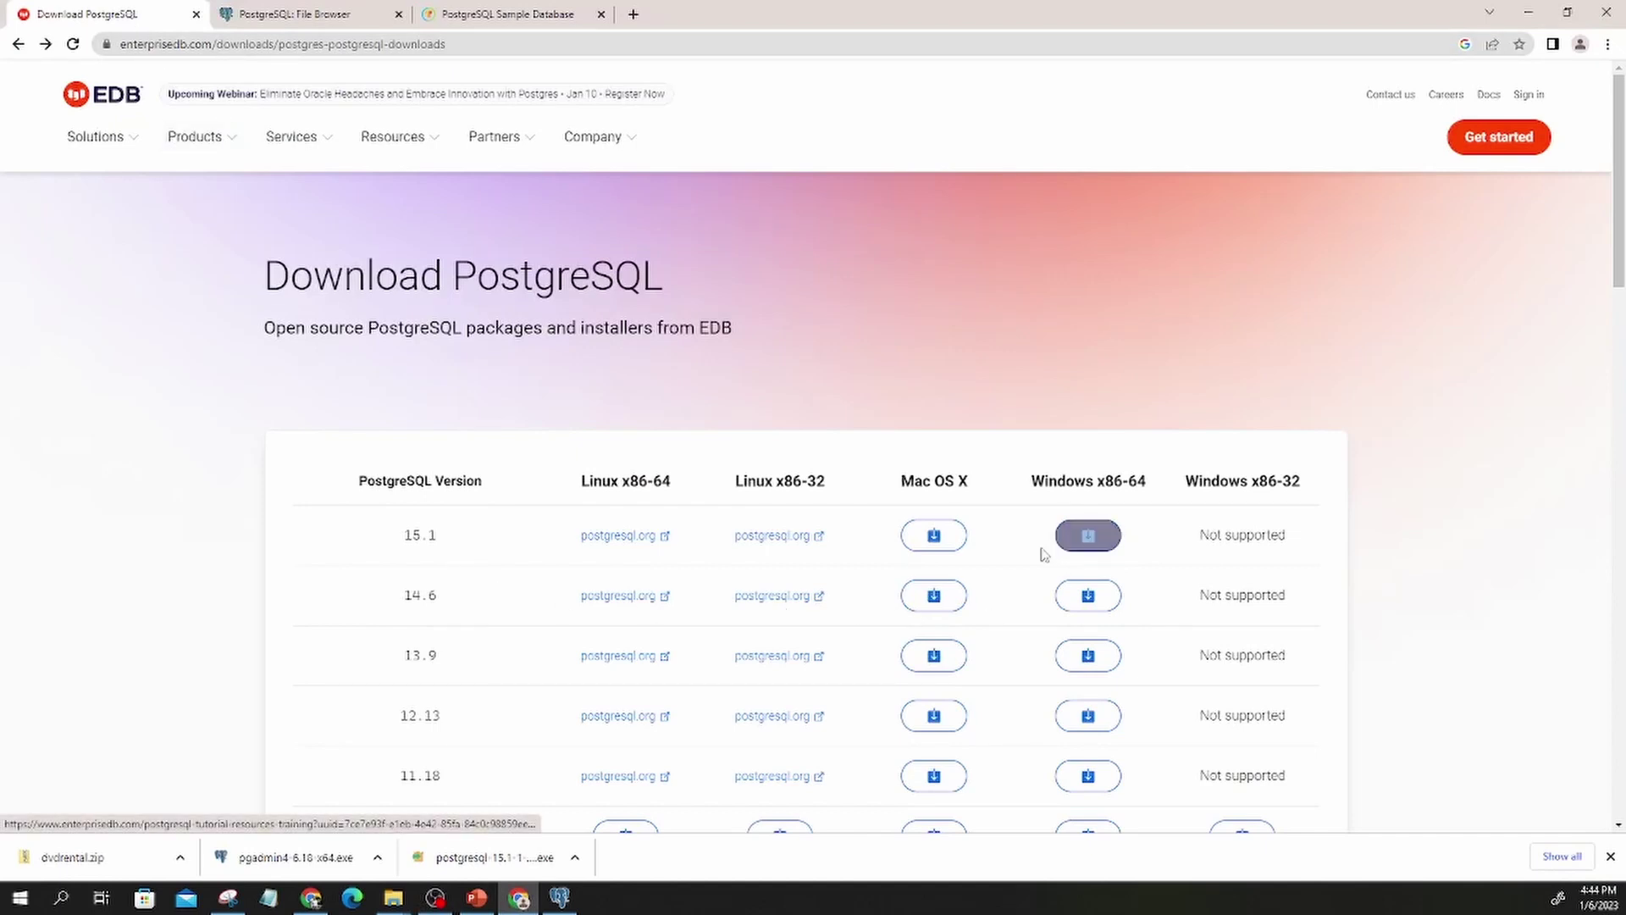
pyautogui.click(560, 897)
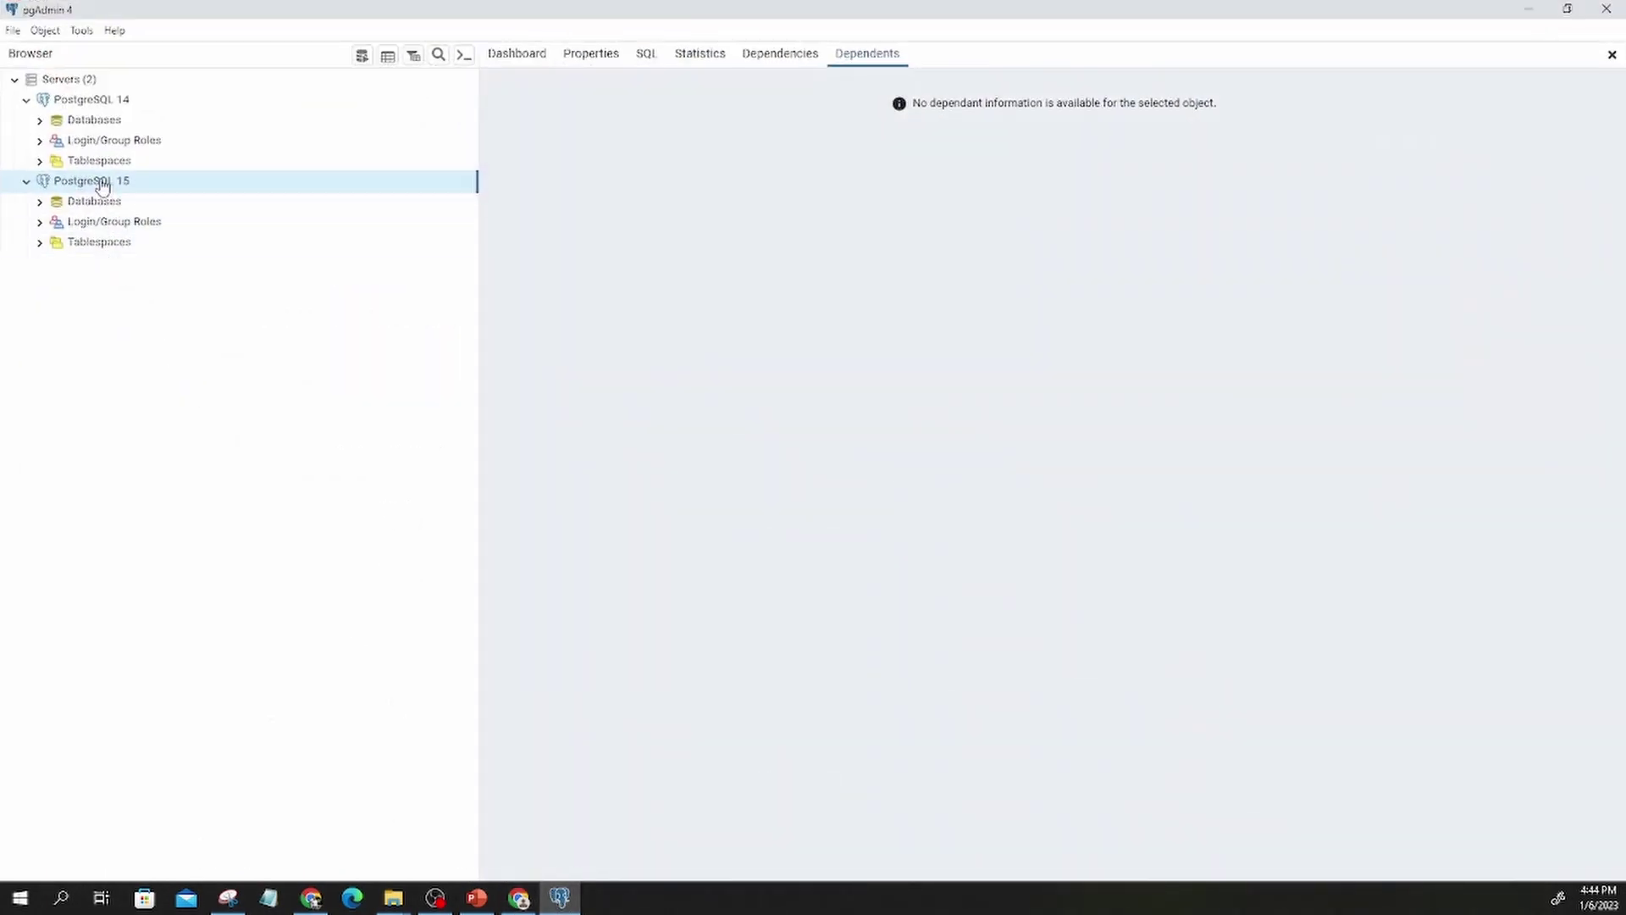